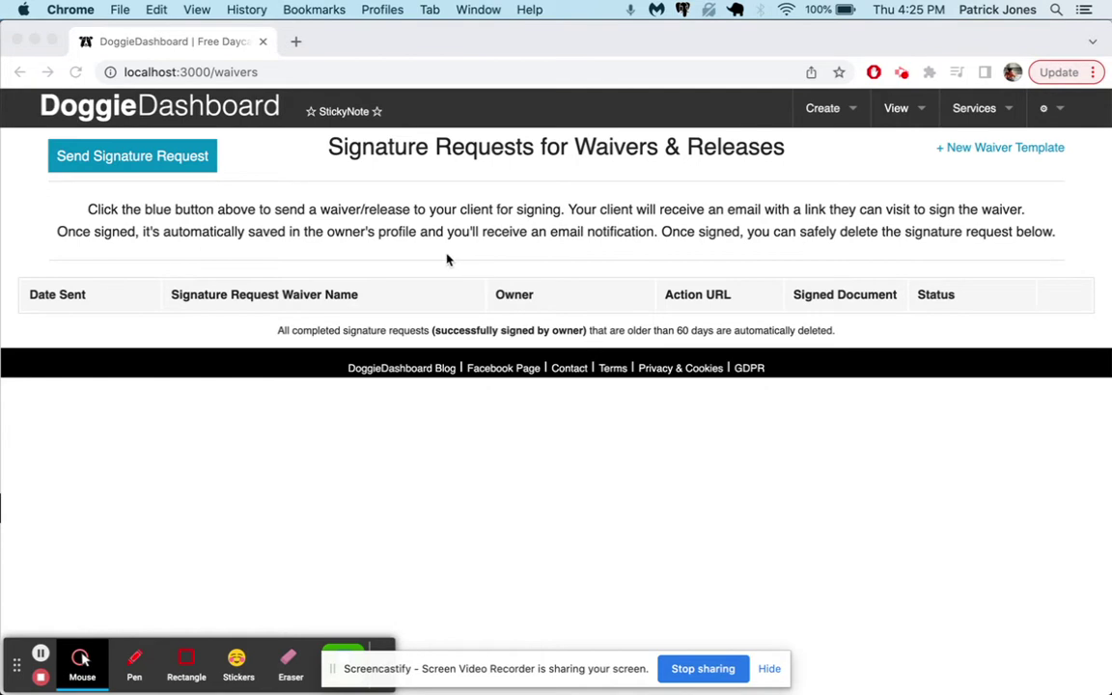
- Start a new waiver template after dismissing the no-templates notice
click(327, 196)
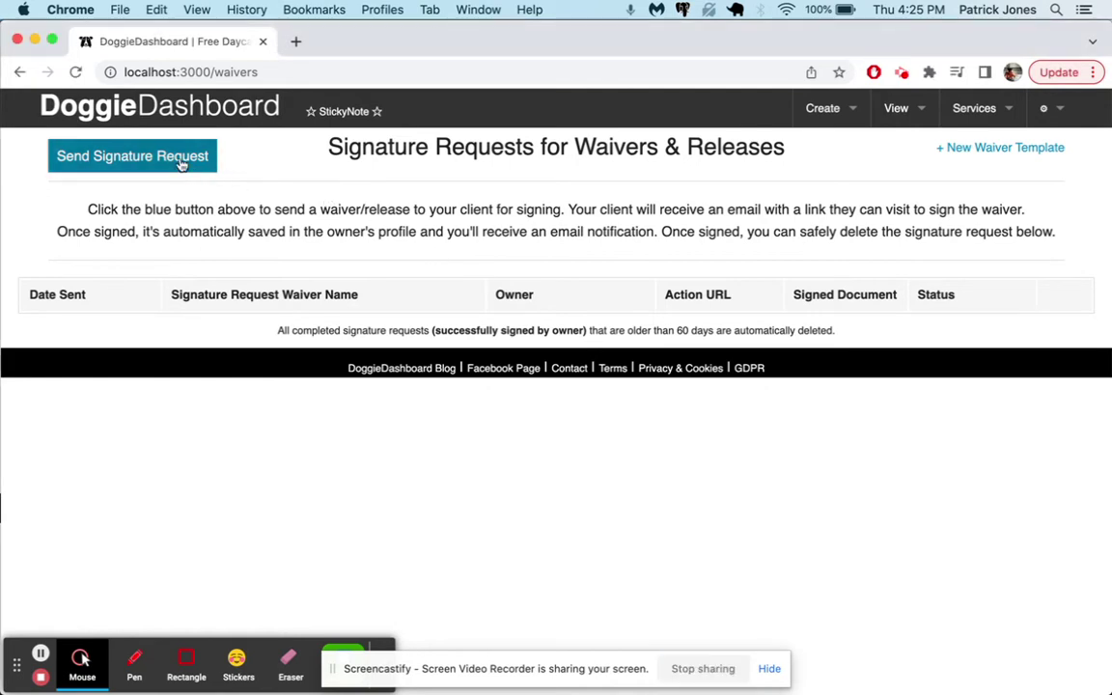
click(180, 160)
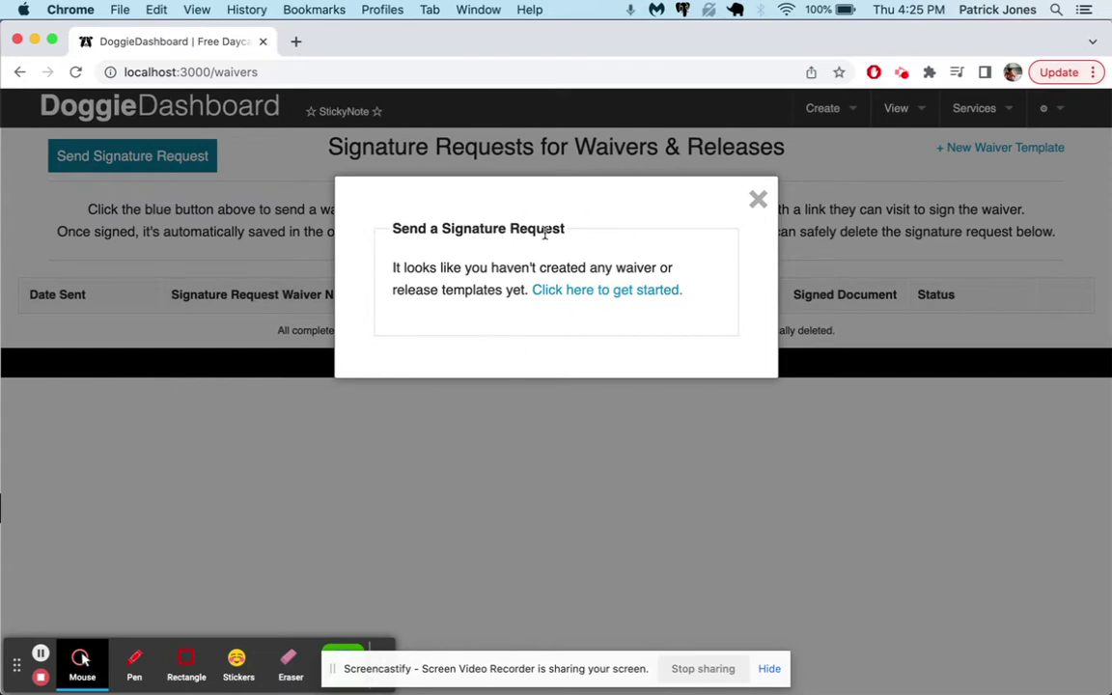
click(689, 163)
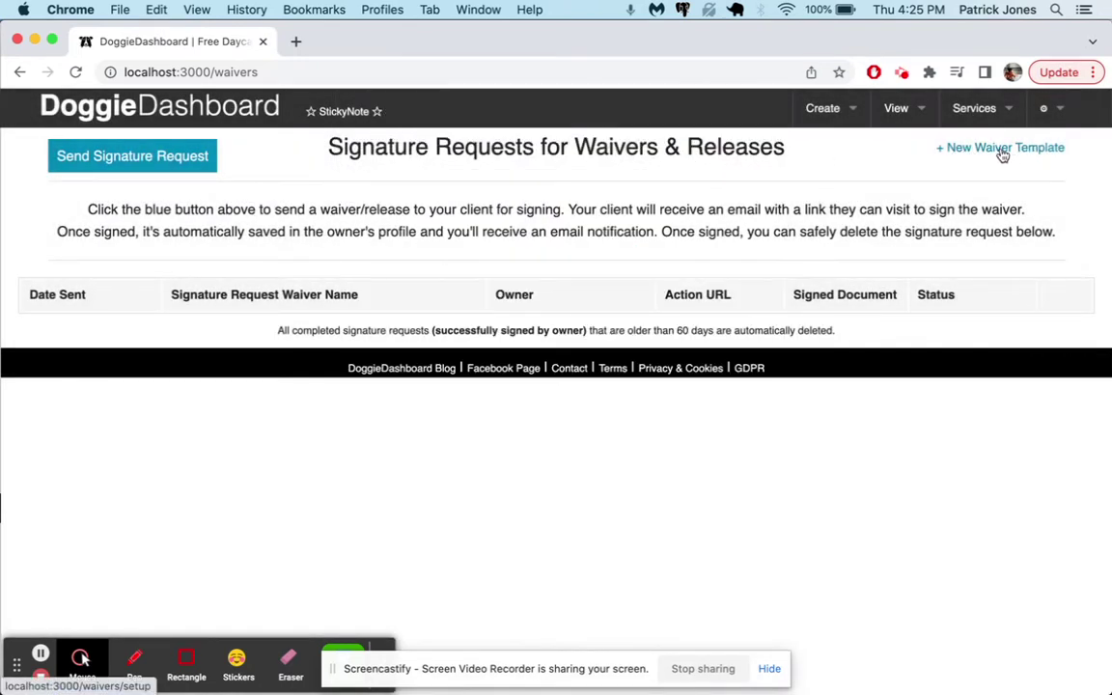
click(1002, 151)
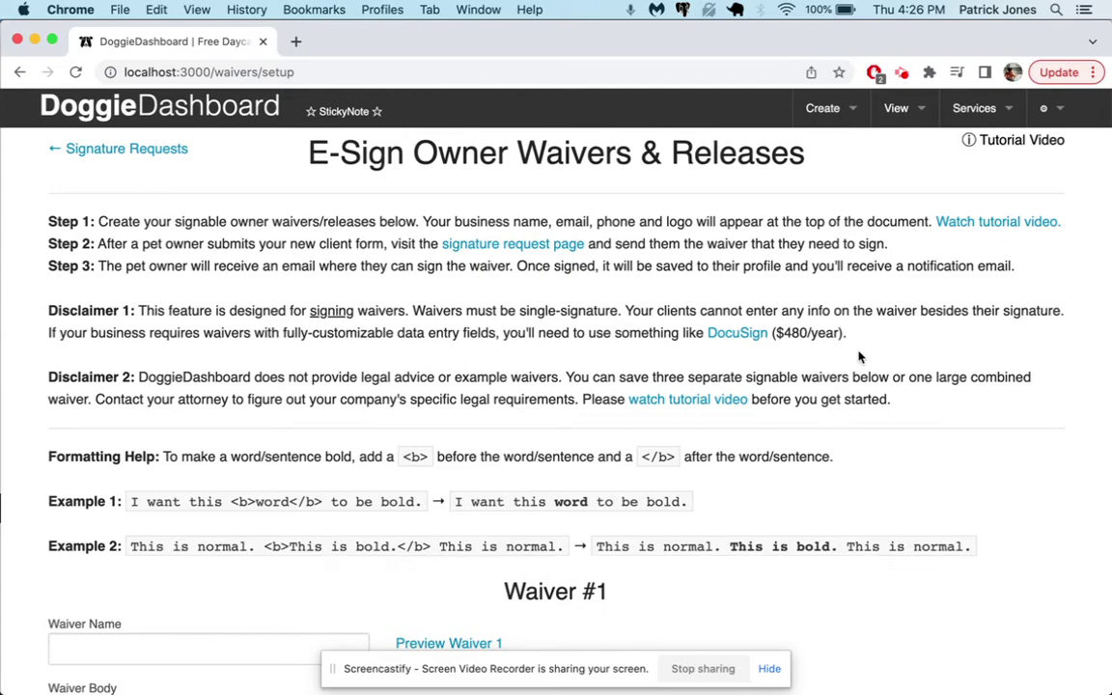
- Copy all the boarding terms text from TextEdit, ready to paste into Waiver #1's body
scroll(859, 358, down, 6)
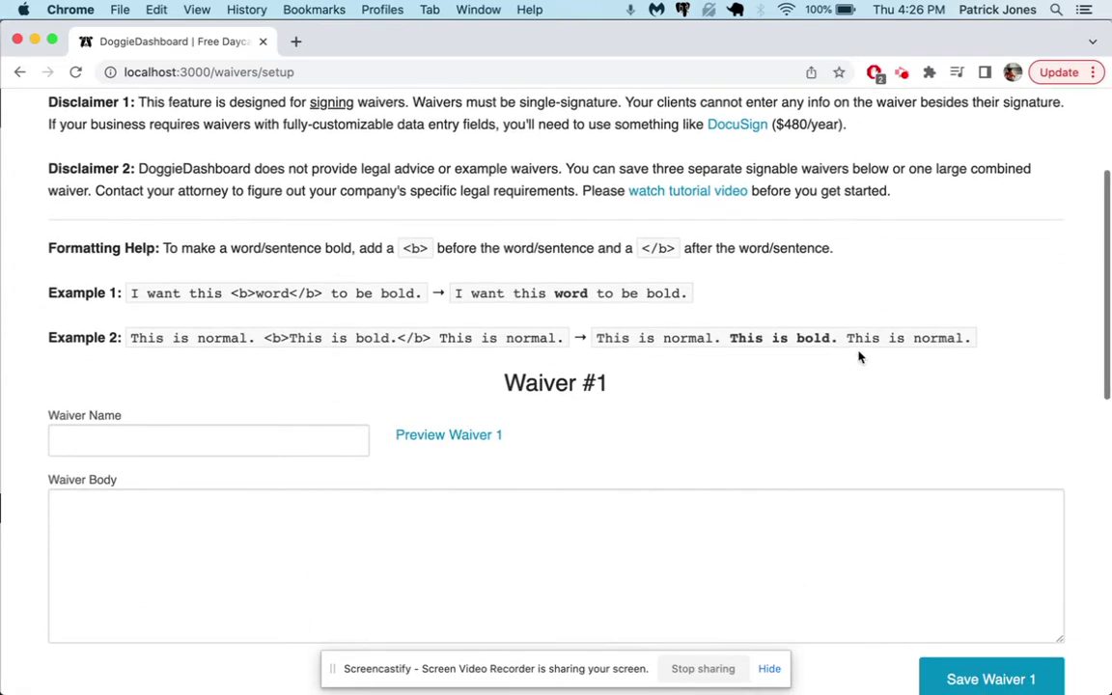
scroll(547, 321, down, 12)
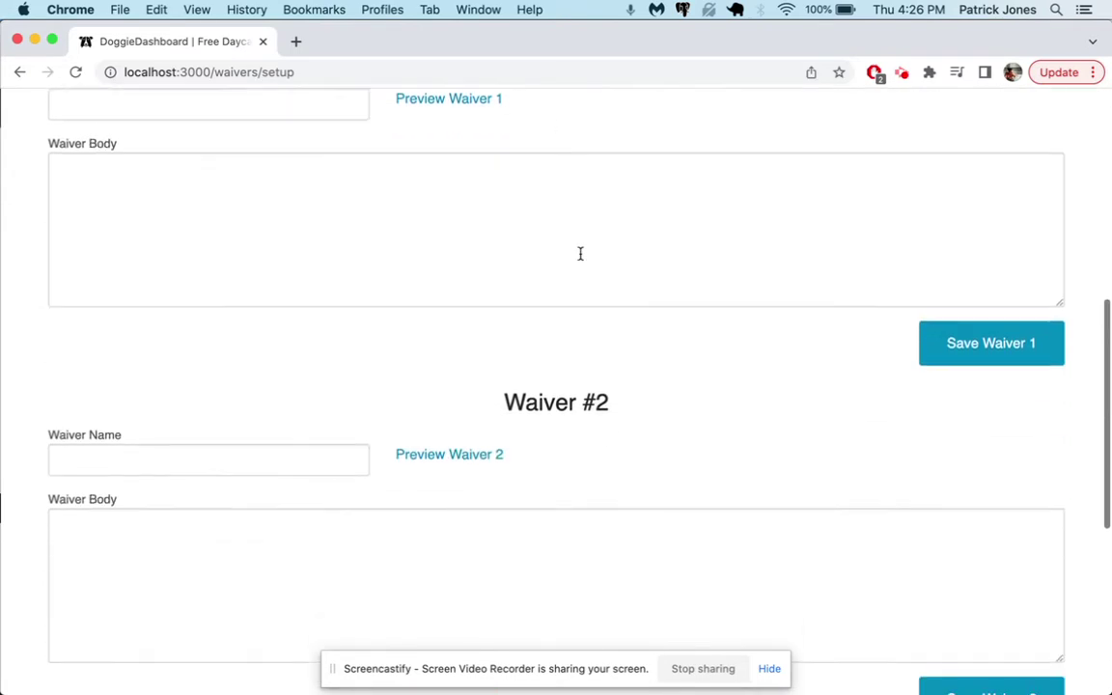
scroll(582, 371, up, 4)
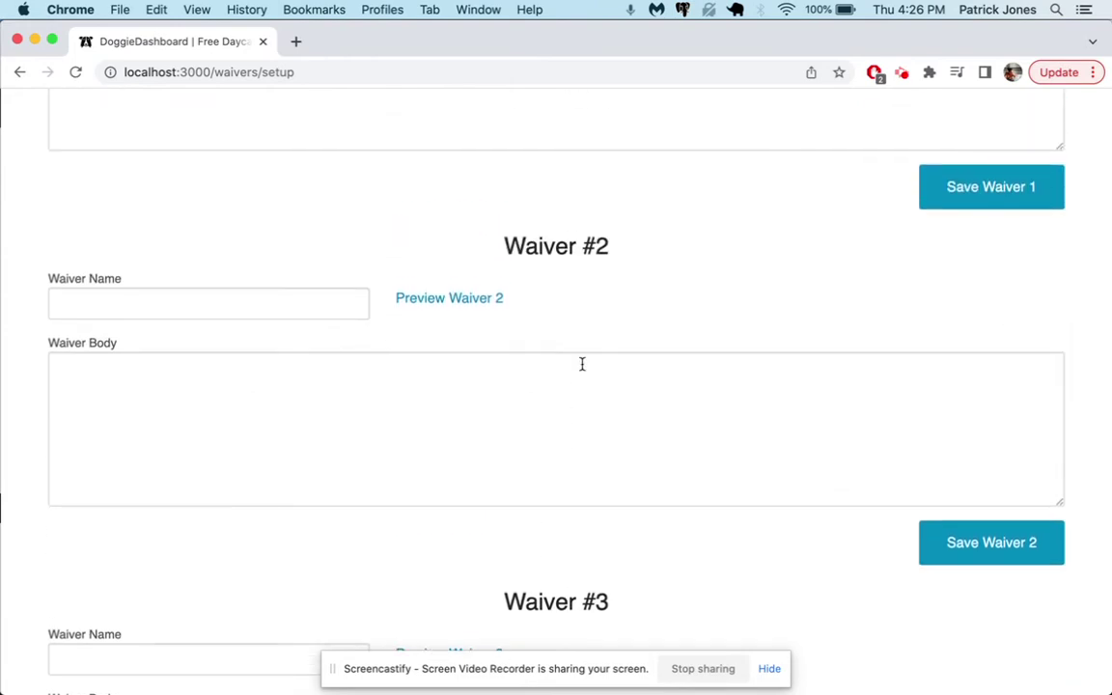
scroll(582, 364, up, 4)
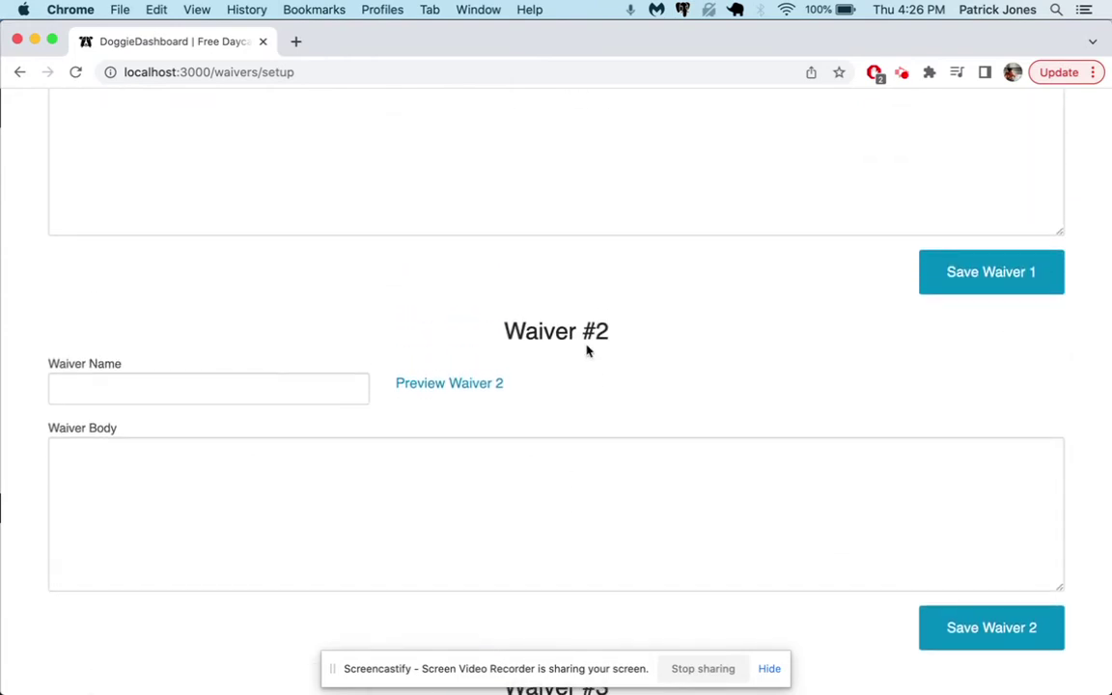
scroll(586, 347, up, 3)
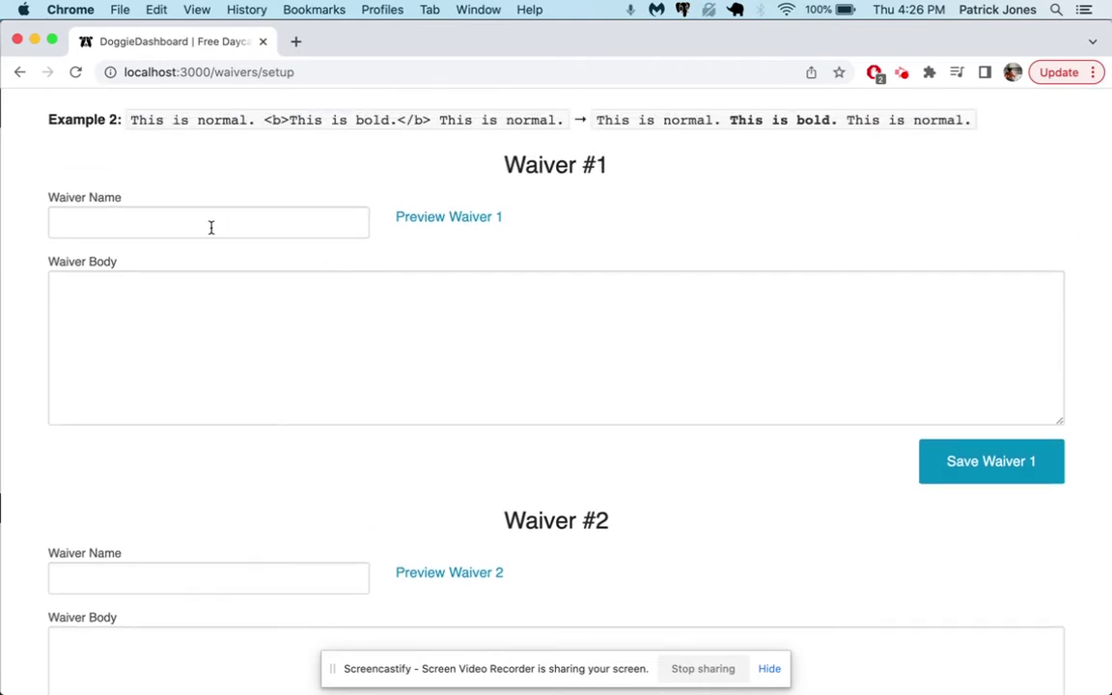
mouse_move(893, 687)
click(784, 671)
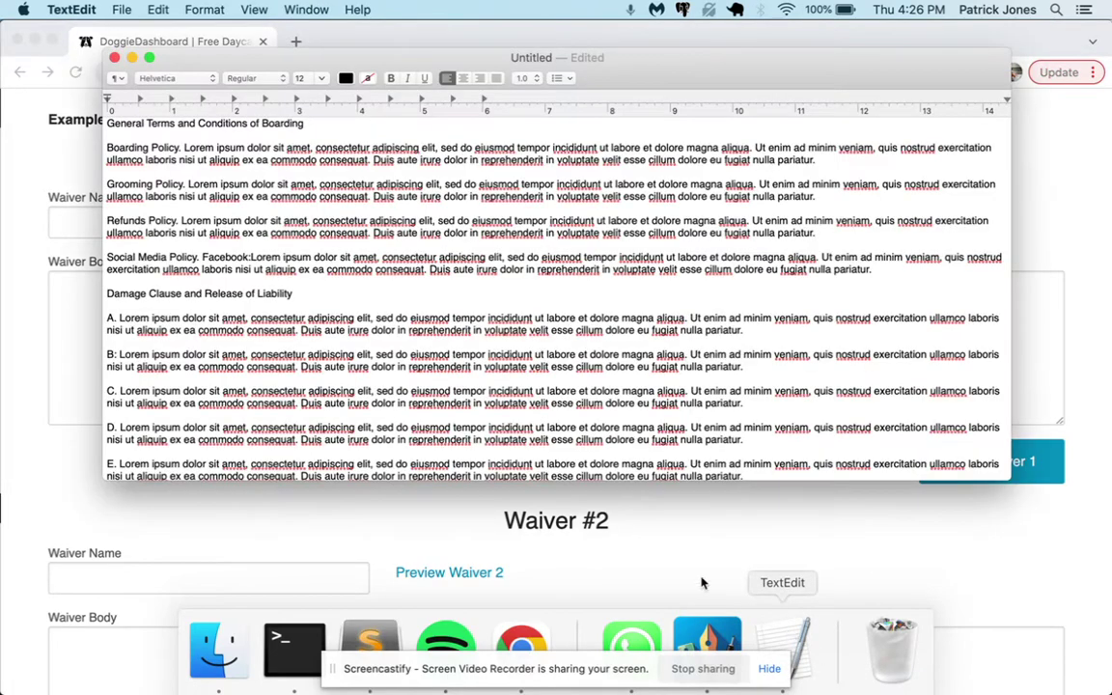
key(super+a)
key(super+c)
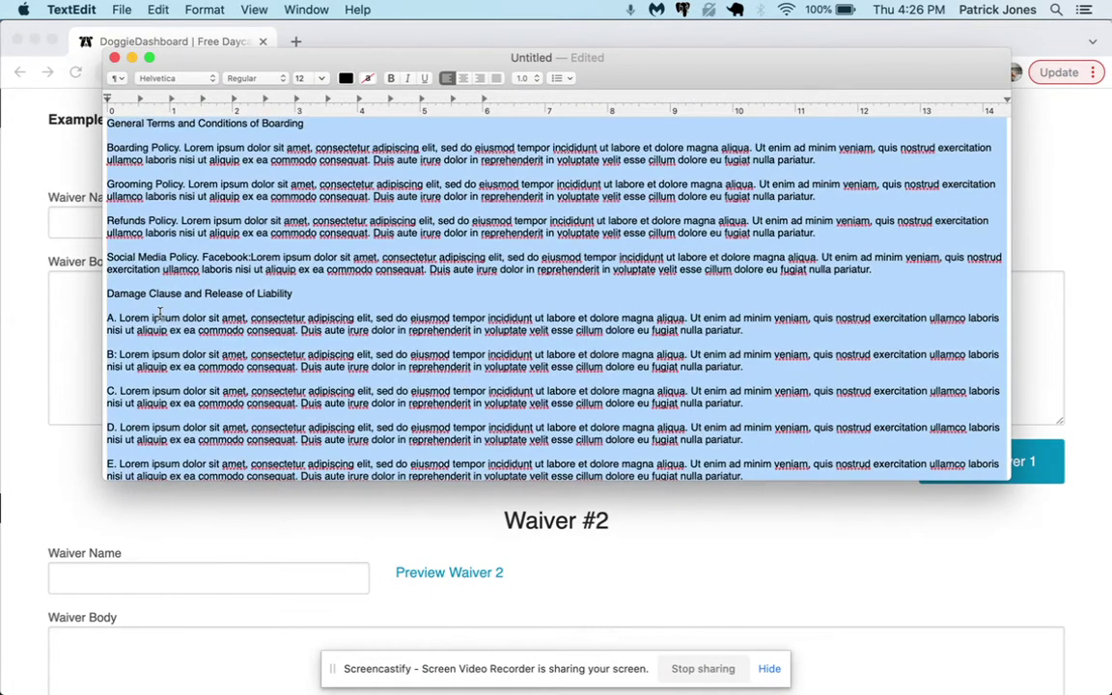
click(68, 290)
- Paste the boarding terms into Waiver #1's body and review the pasted text
key(super+v)
scroll(212, 362, up, 5)
scroll(224, 379, up, 3)
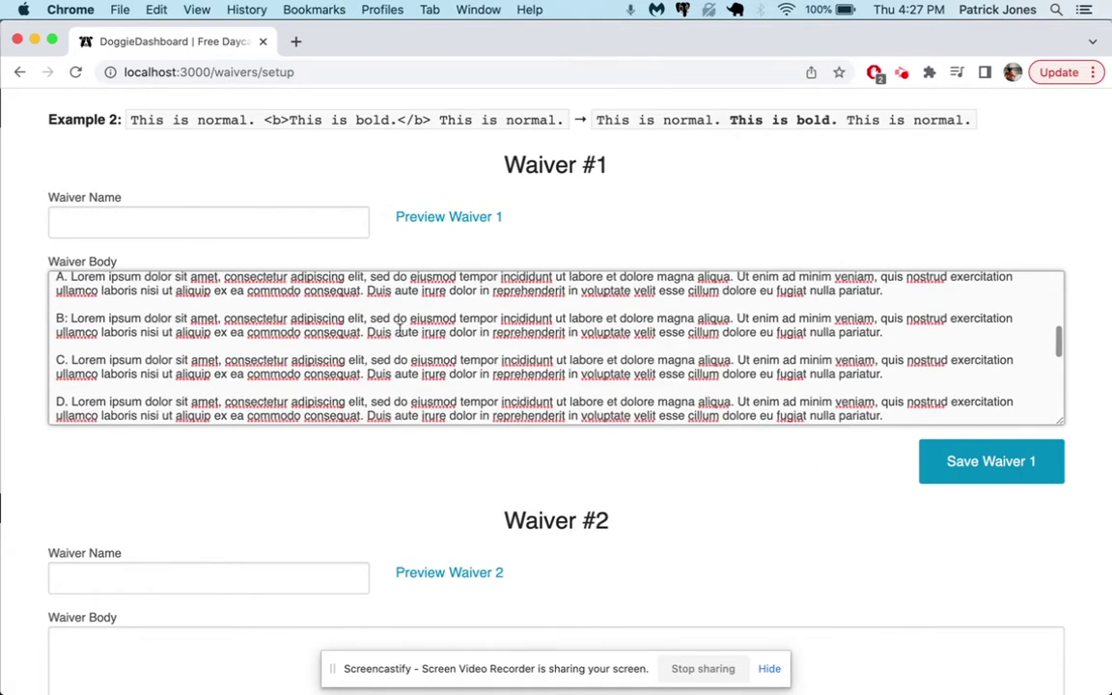
scroll(293, 330, up, 2)
scroll(293, 330, up, 4)
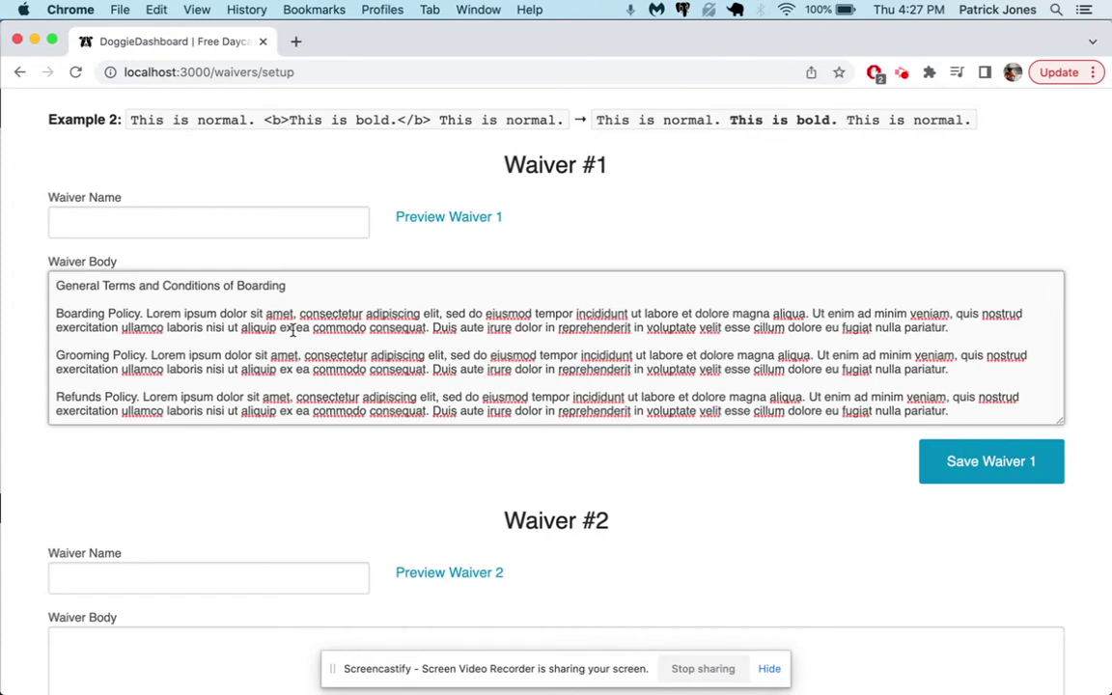
scroll(292, 330, down, 1)
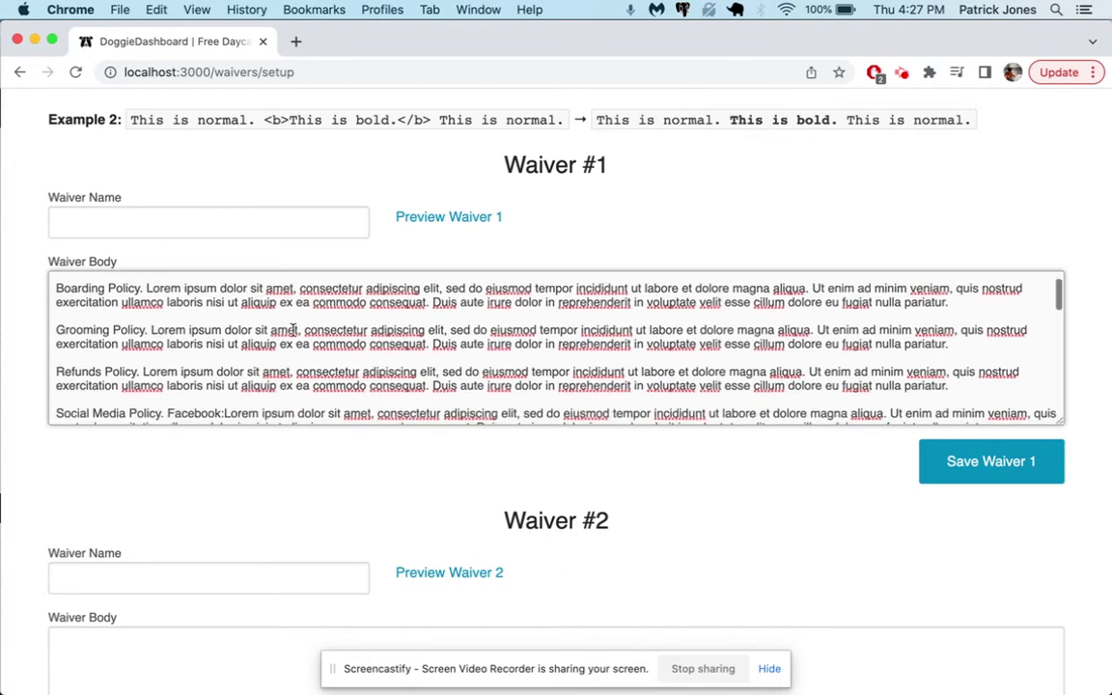
scroll(510, 376, down, 10)
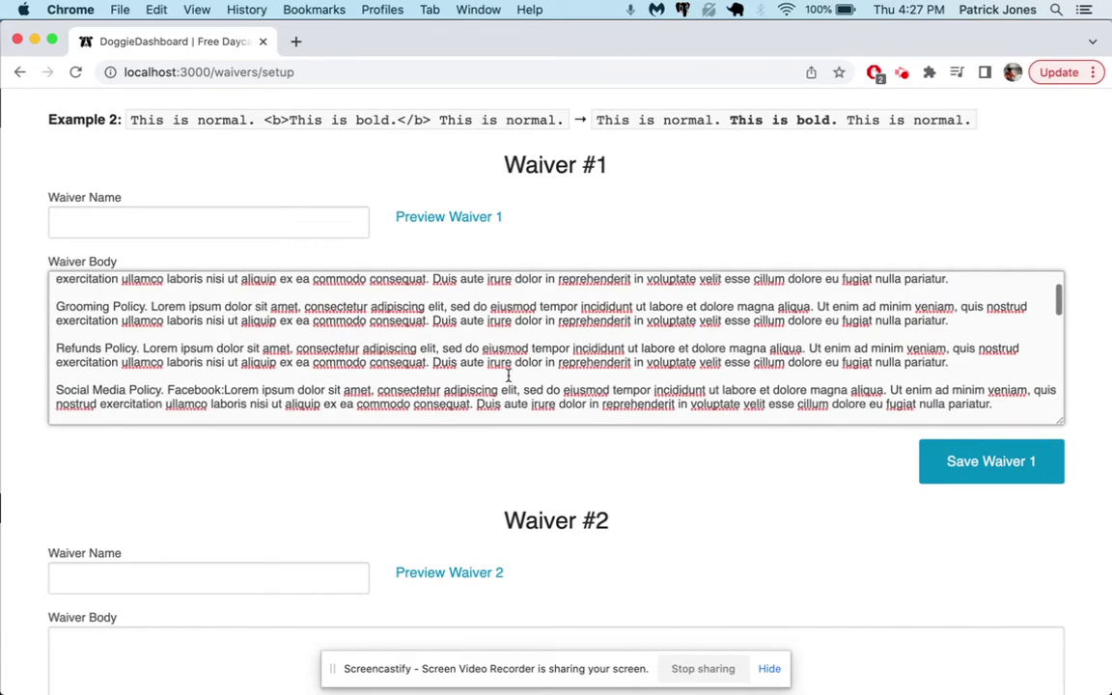
scroll(509, 377, up, 12)
- Name the waiver 'General Terms and Conditions of Boarding' and delete that title line from the body
triple_click(205, 287)
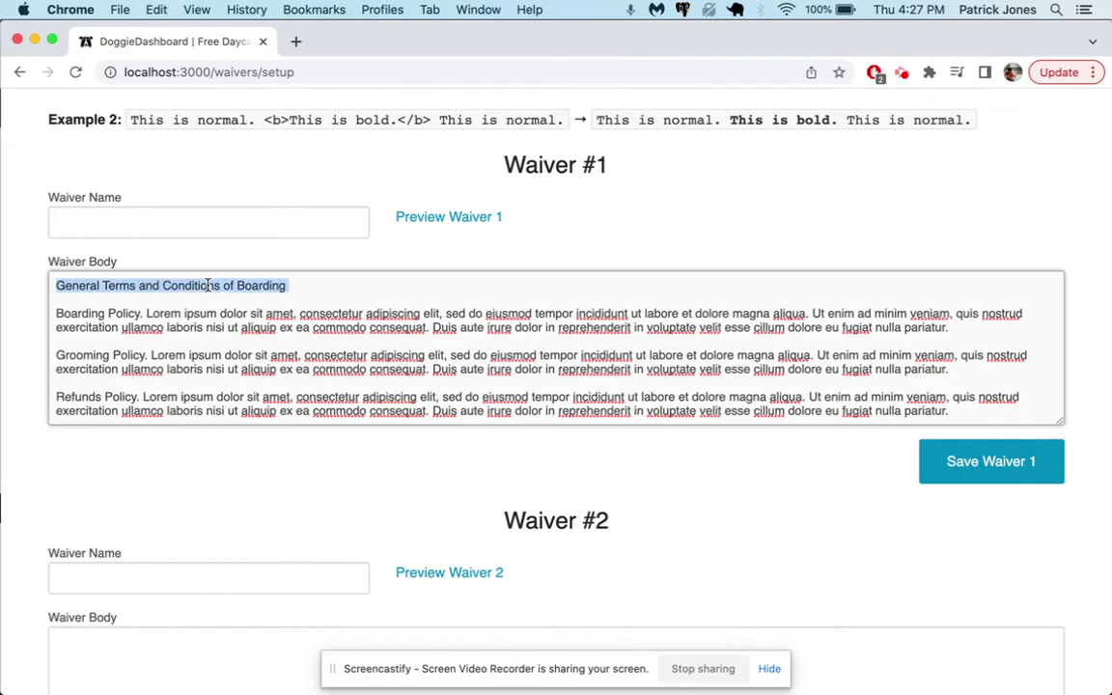
click(206, 224)
key(super+v)
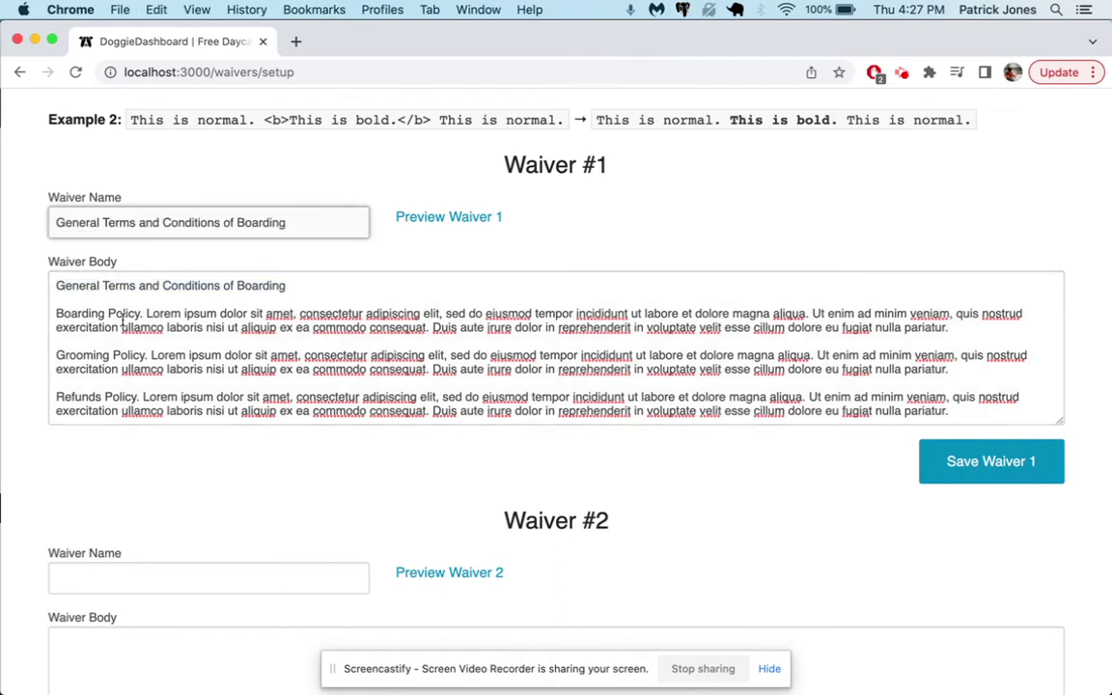
click(55, 316)
key(shift+Up)
key(shift+Up)
key(BackSpace)
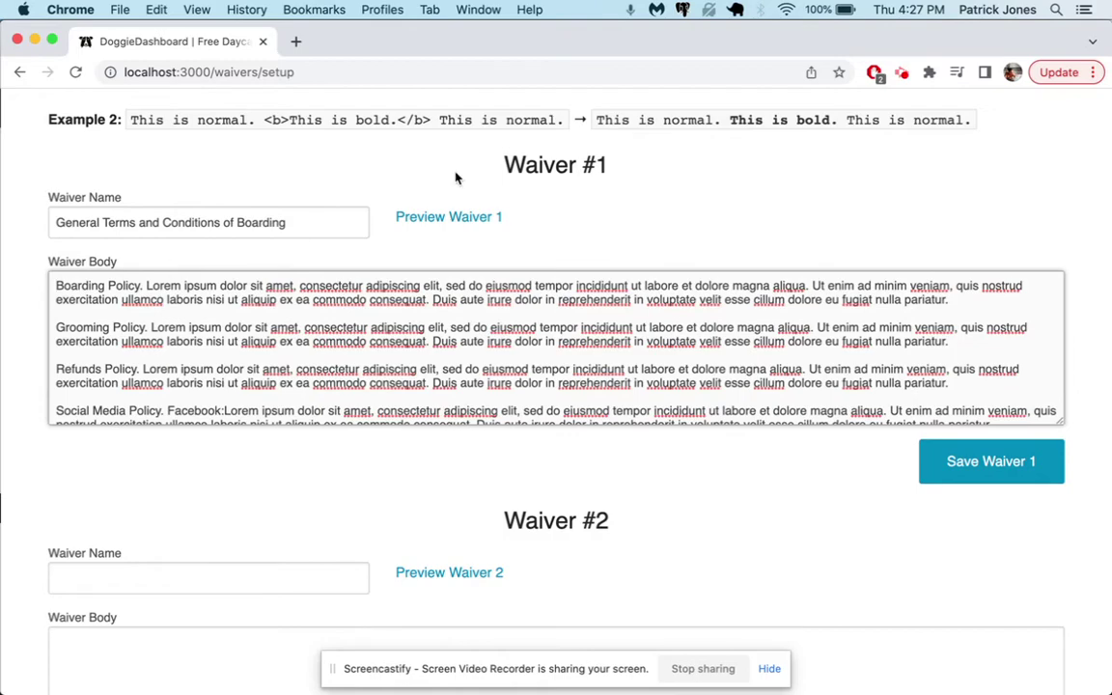
click(454, 216)
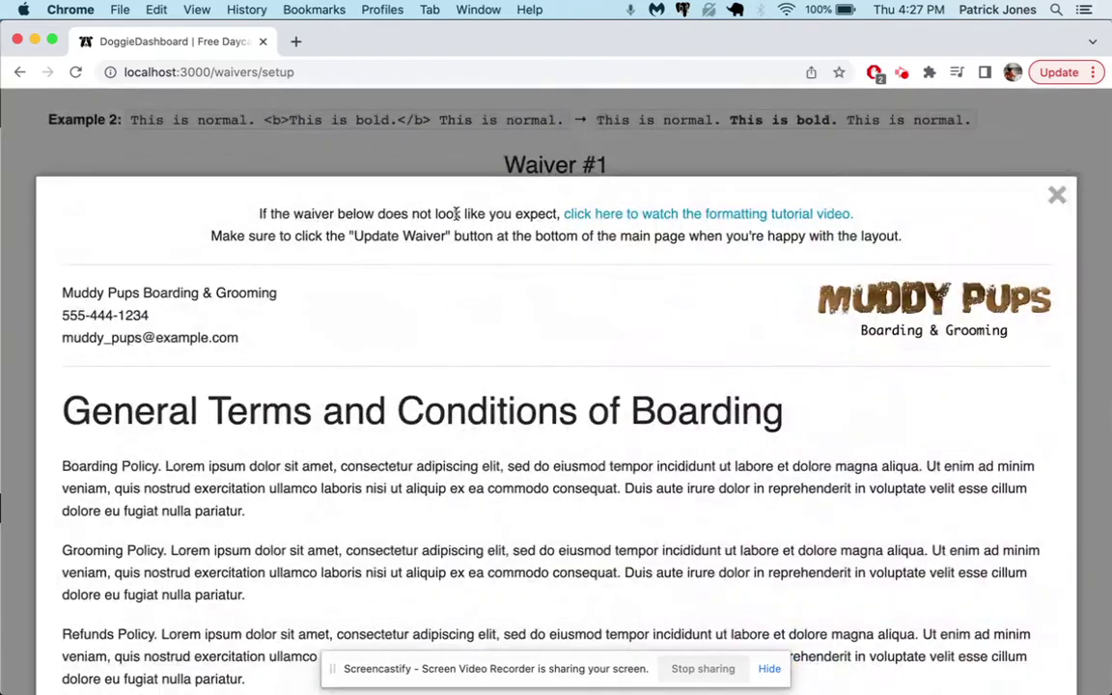
scroll(434, 241, down, 3)
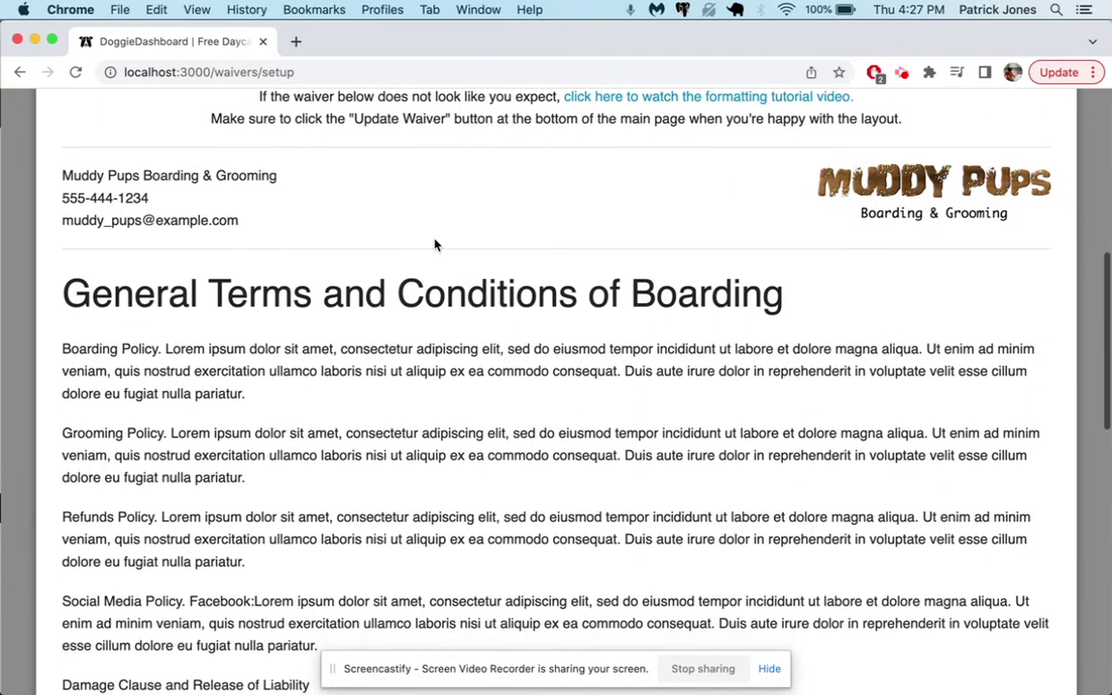
scroll(328, 423, down, 2)
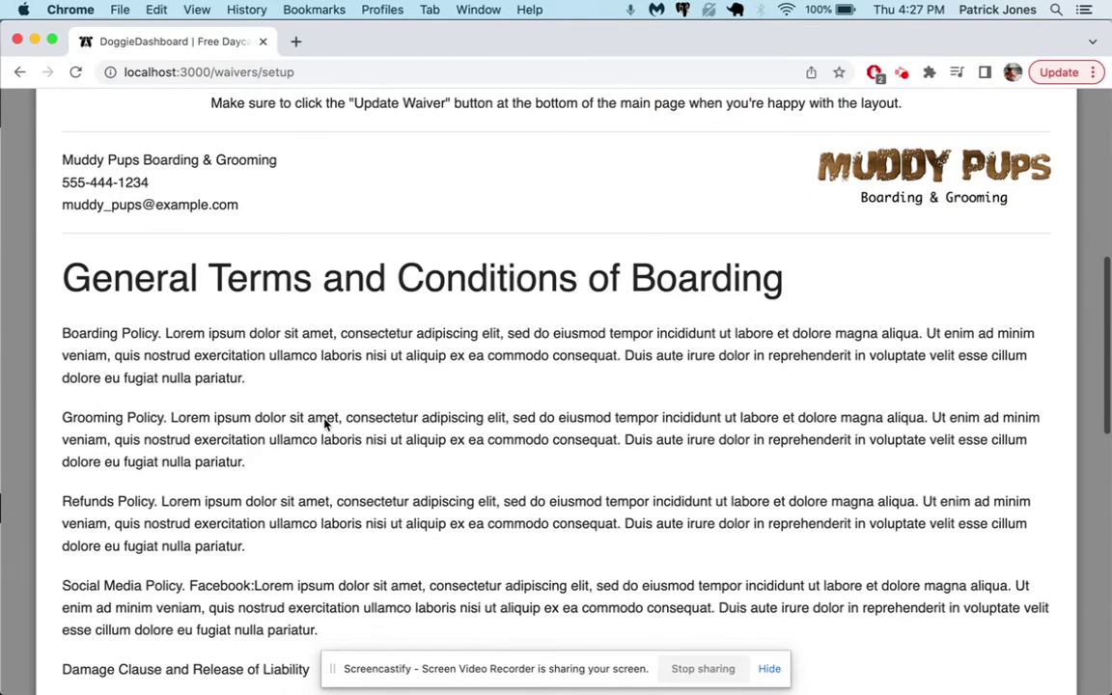
drag(161, 260, 63, 263)
drag(166, 345, 61, 346)
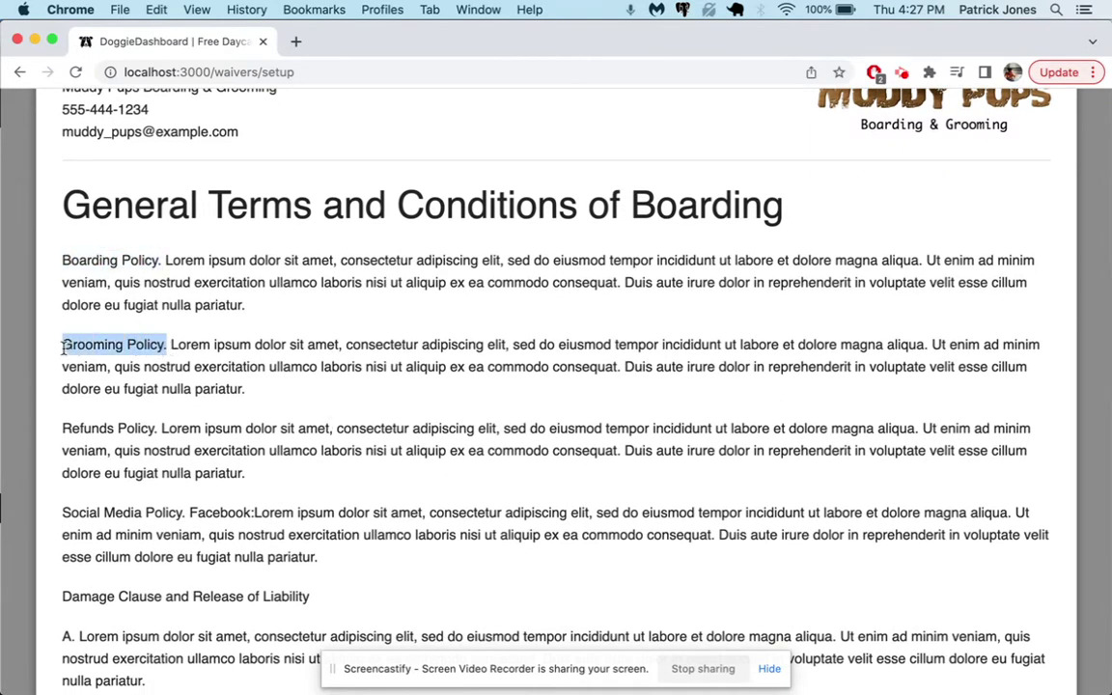
scroll(358, 389, up, 4)
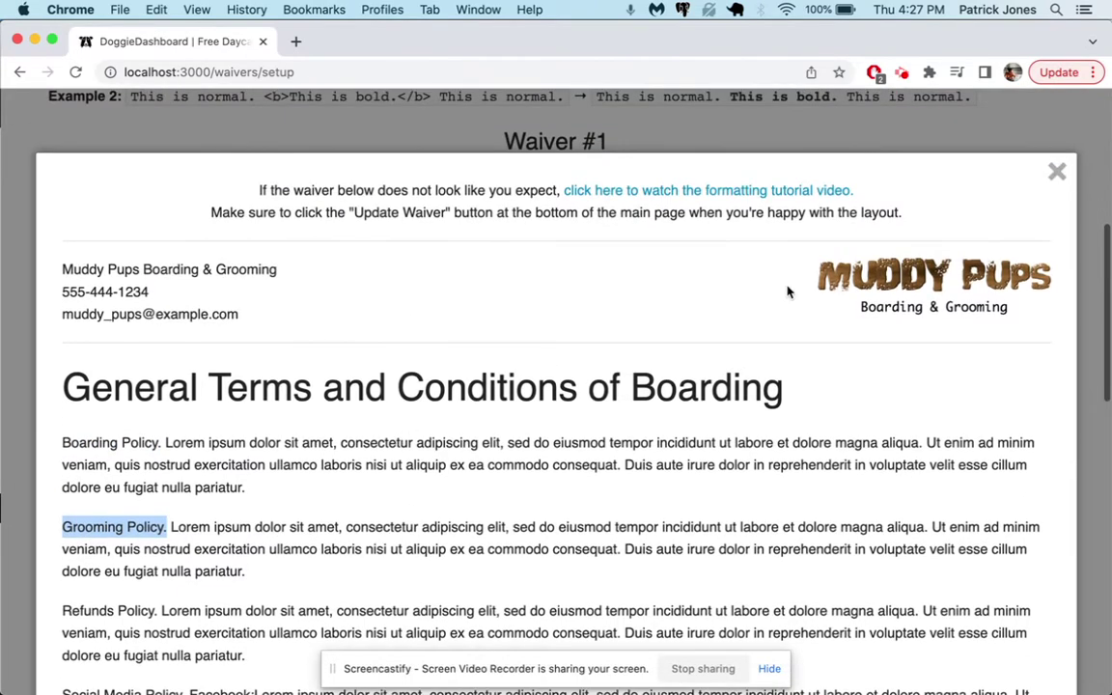
click(1057, 172)
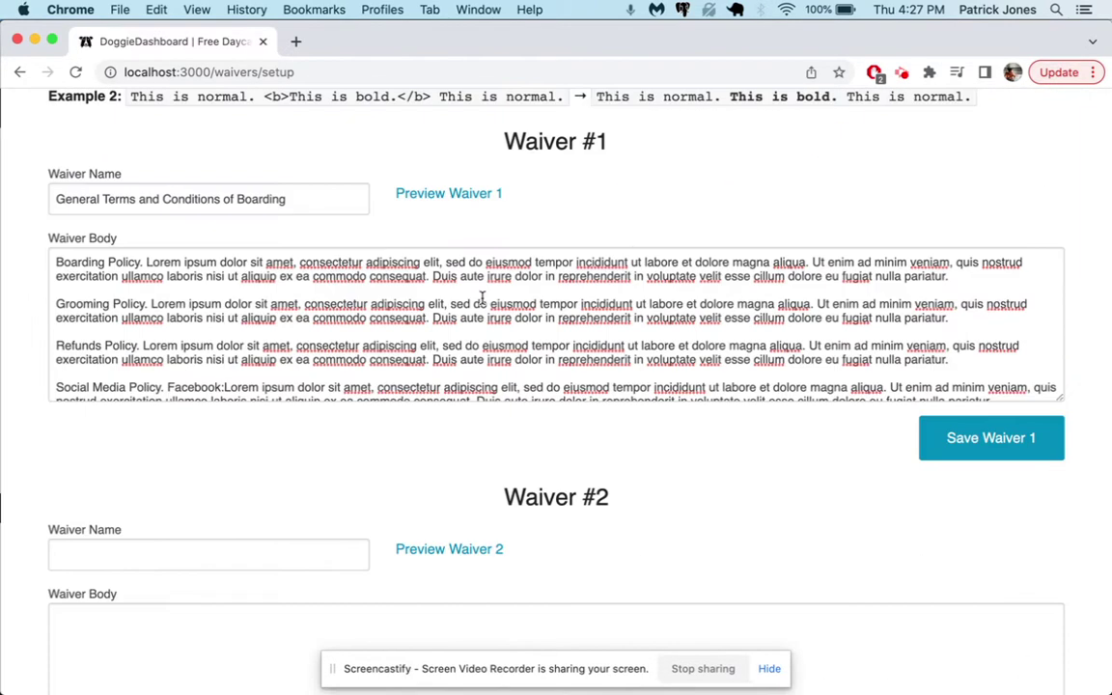
- Wrap the Boarding Policy heading in <b></b> tags and check it appears bold in the preview
click(53, 262)
text(<b>)
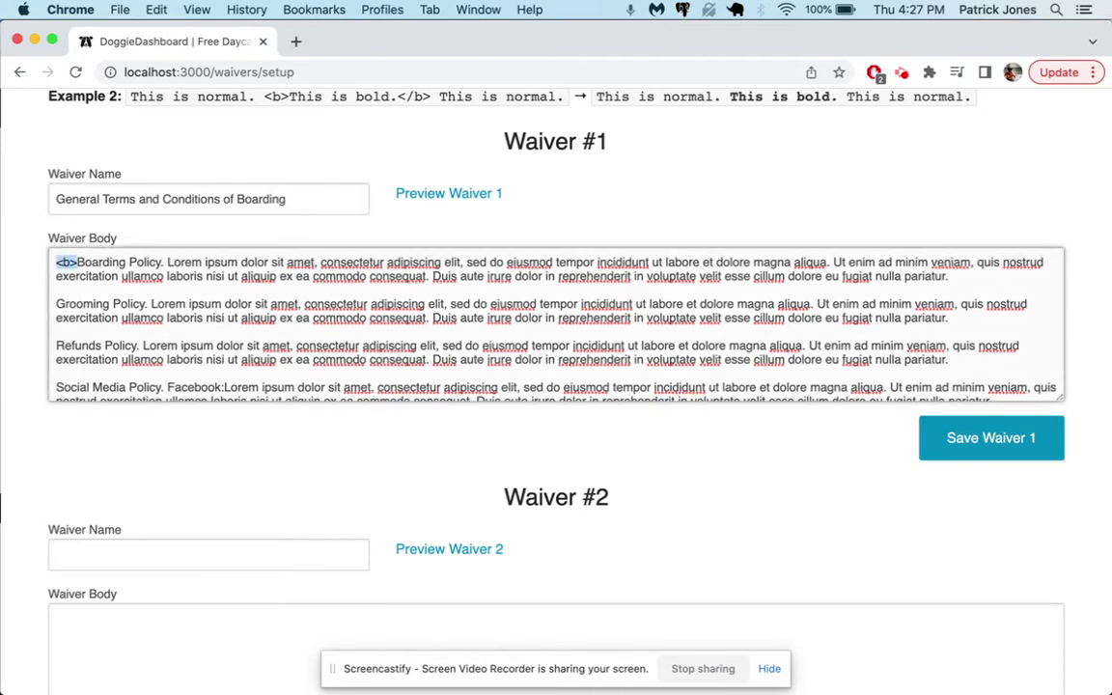
click(163, 262)
text(</b>)
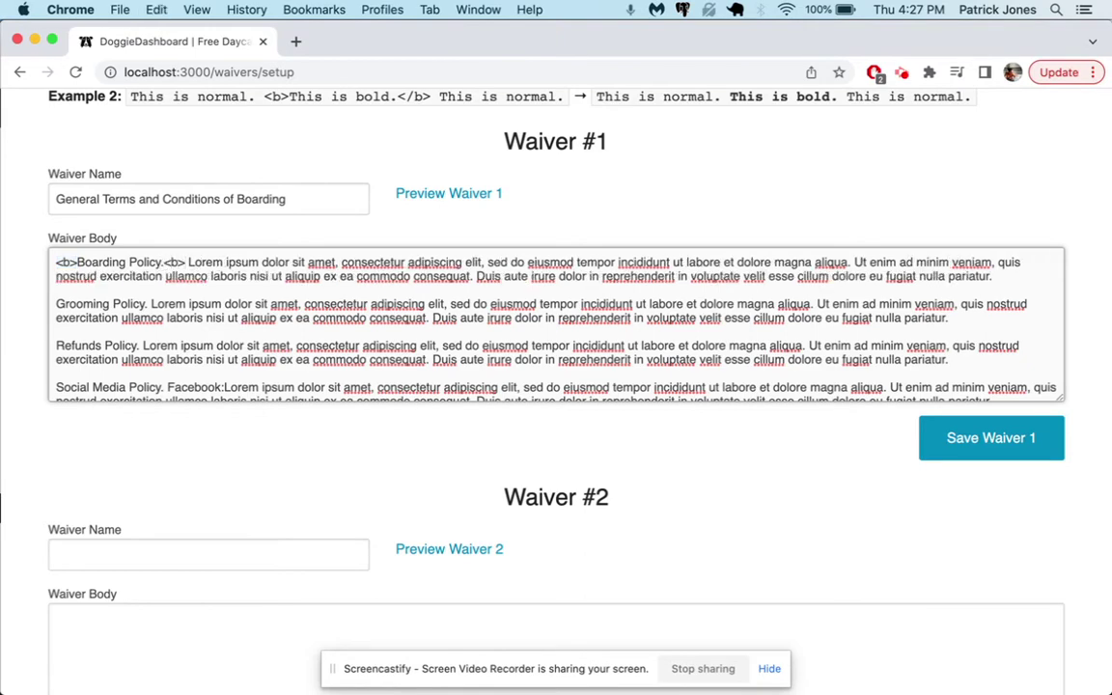
scroll(289, 280, up, 3)
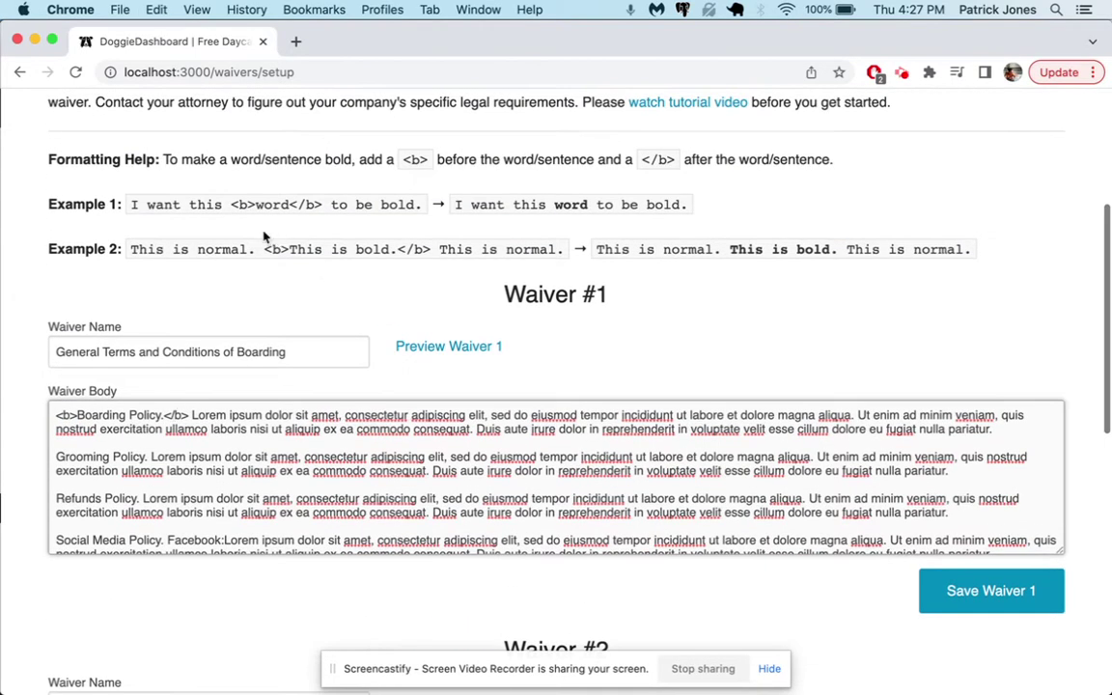
drag(231, 202, 330, 204)
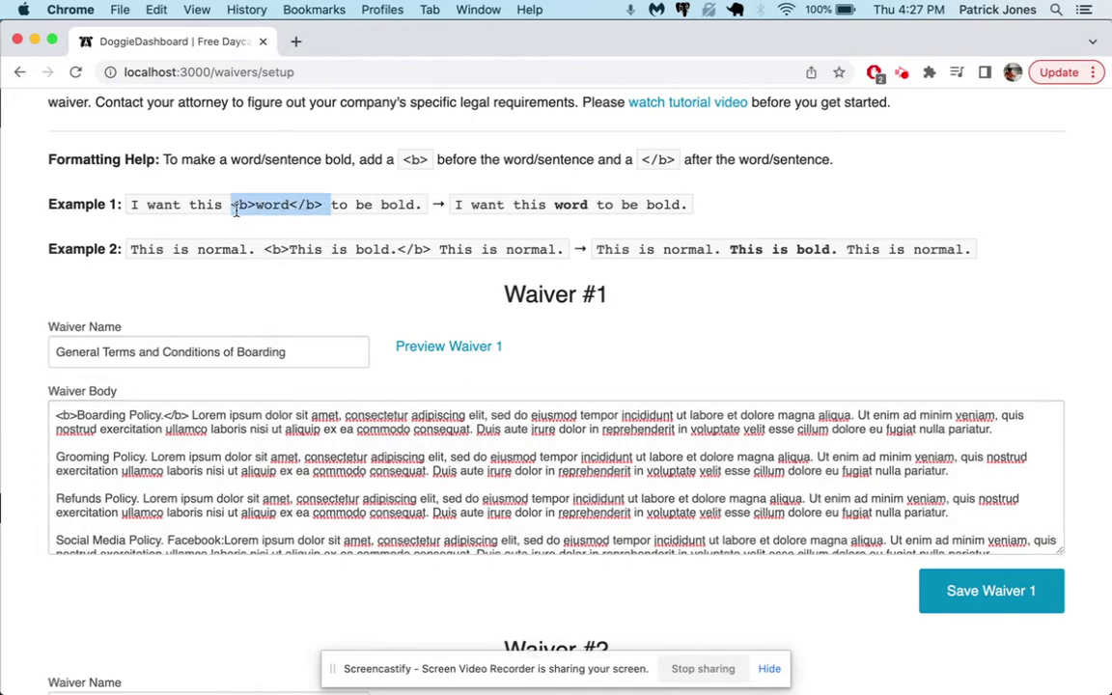
click(280, 278)
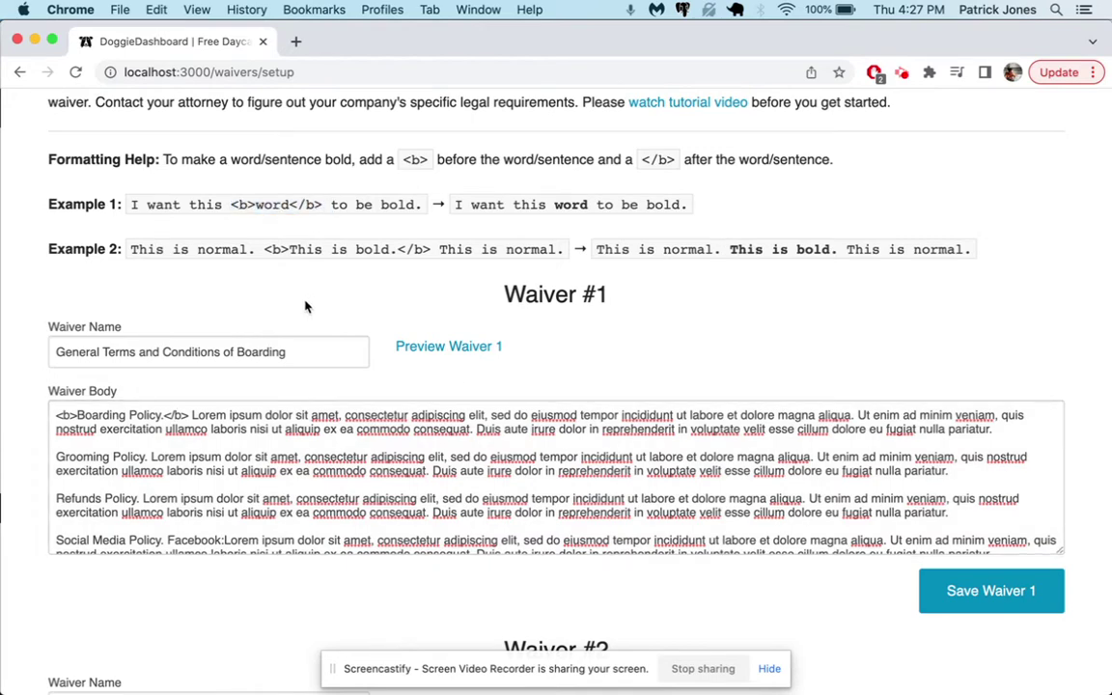
click(431, 349)
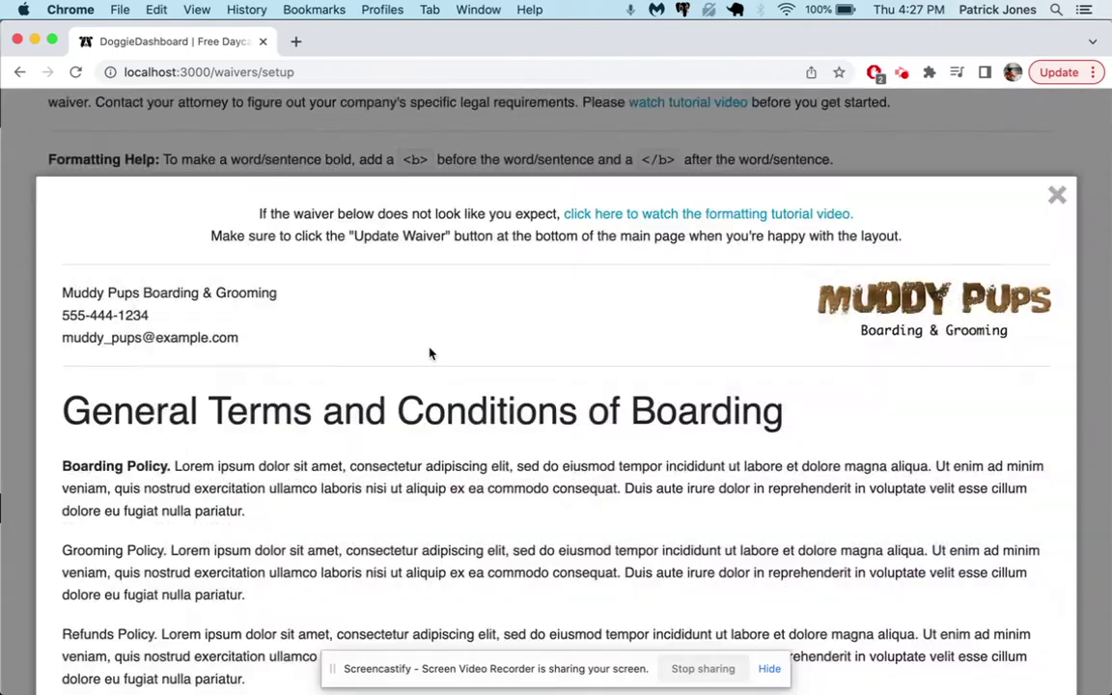
drag(172, 467, 60, 469)
click(271, 154)
- Add opening <b> tags before Grooming, Refunds, Social Media Policy, Damage Clause and clauses A–F
scroll(82, 352, down, 1)
drag(77, 350, 56, 349)
key(super+c)
scroll(58, 356, down, 2)
click(55, 359)
key(super+v)
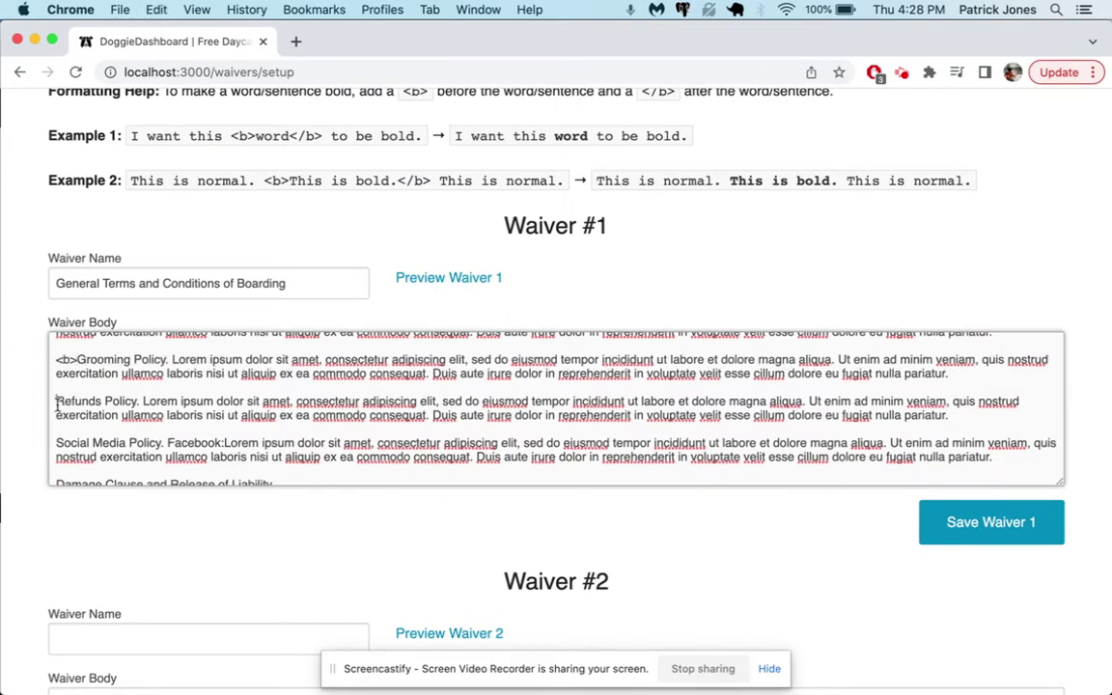
click(55, 402)
key(super+v)
click(55, 443)
key(super+v)
scroll(120, 480, down, 2)
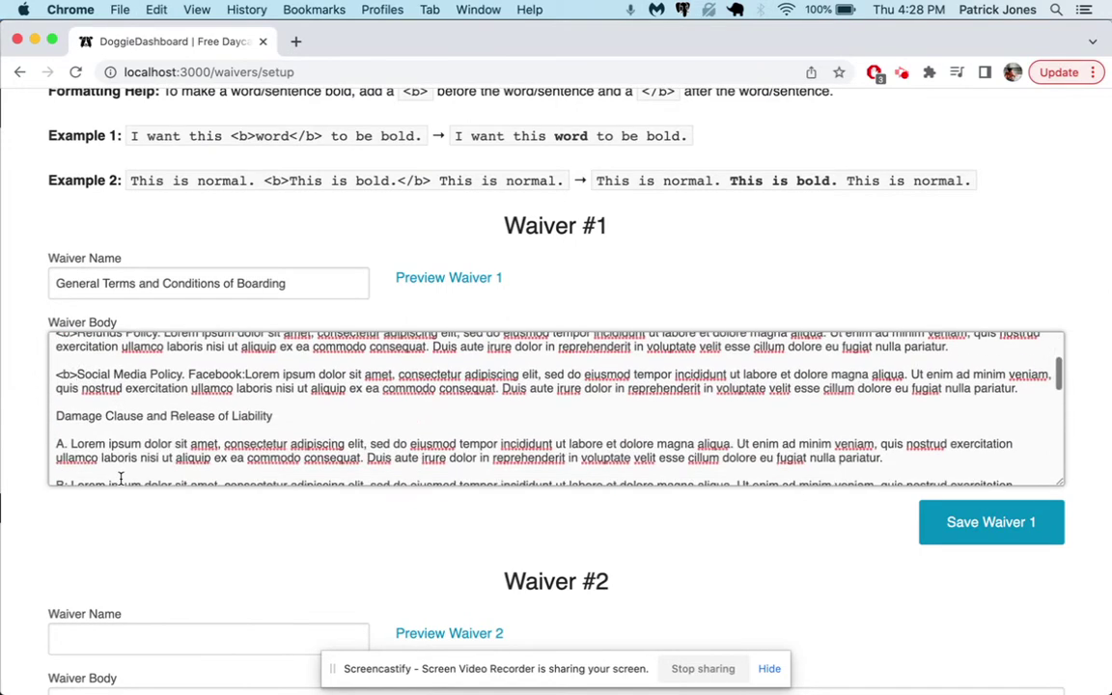
scroll(121, 479, down, 1)
click(55, 383)
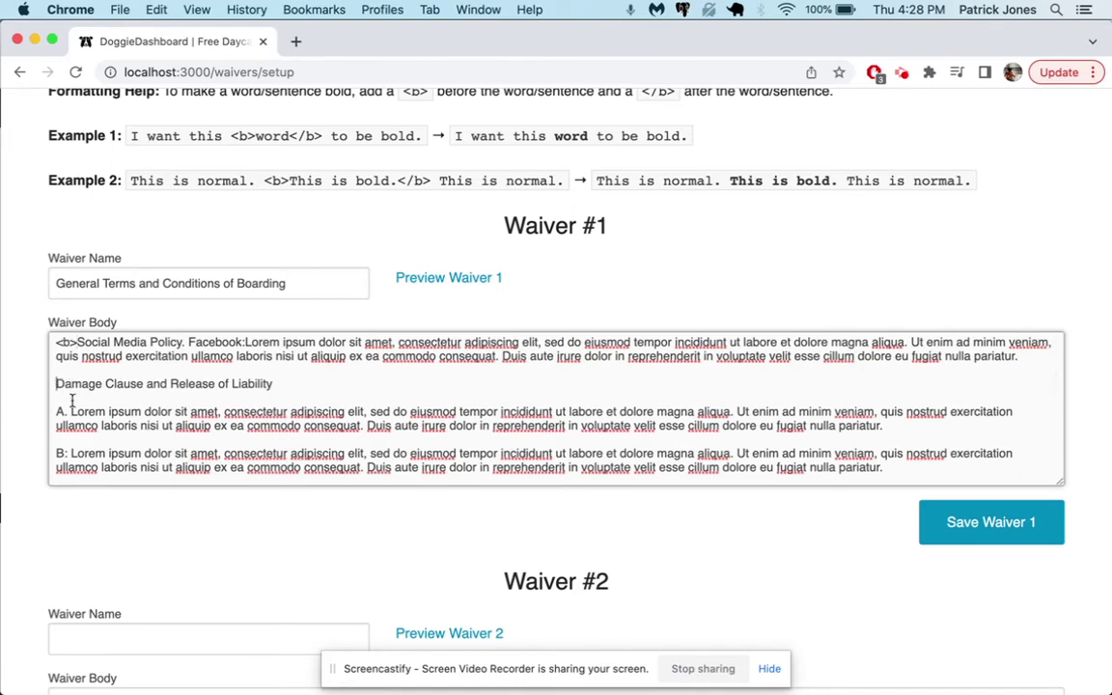
key(super+v)
scroll(85, 417, down, 1)
click(55, 383)
key(super+v)
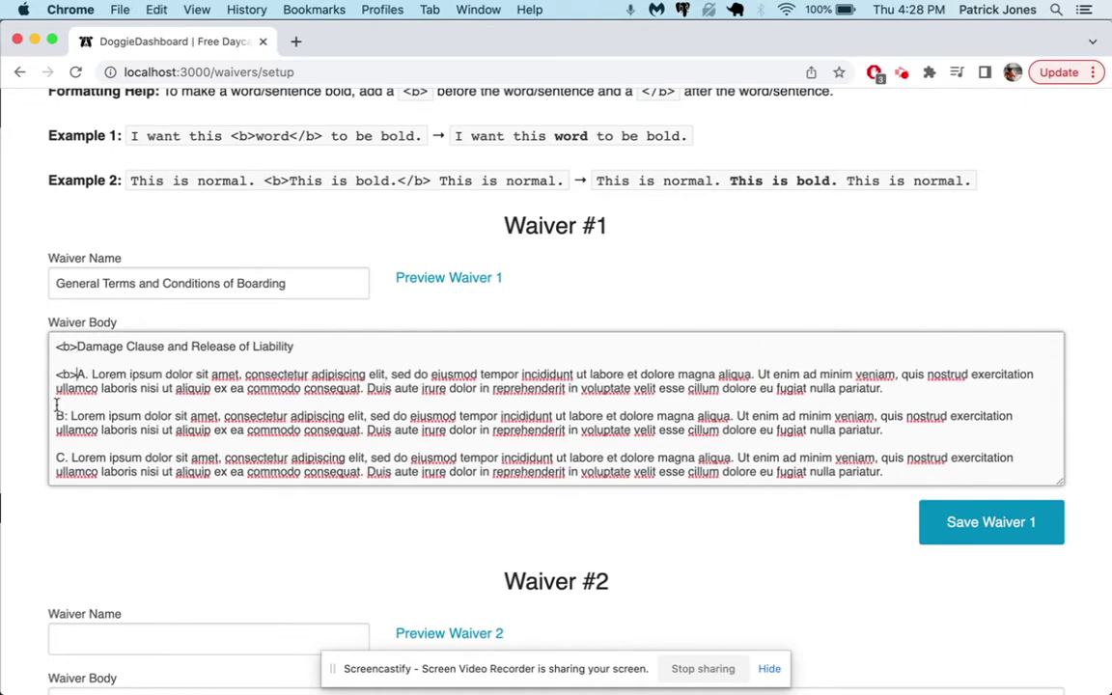
click(56, 416)
key(super+v)
click(55, 458)
key(super+v)
scroll(55, 458, down, 2)
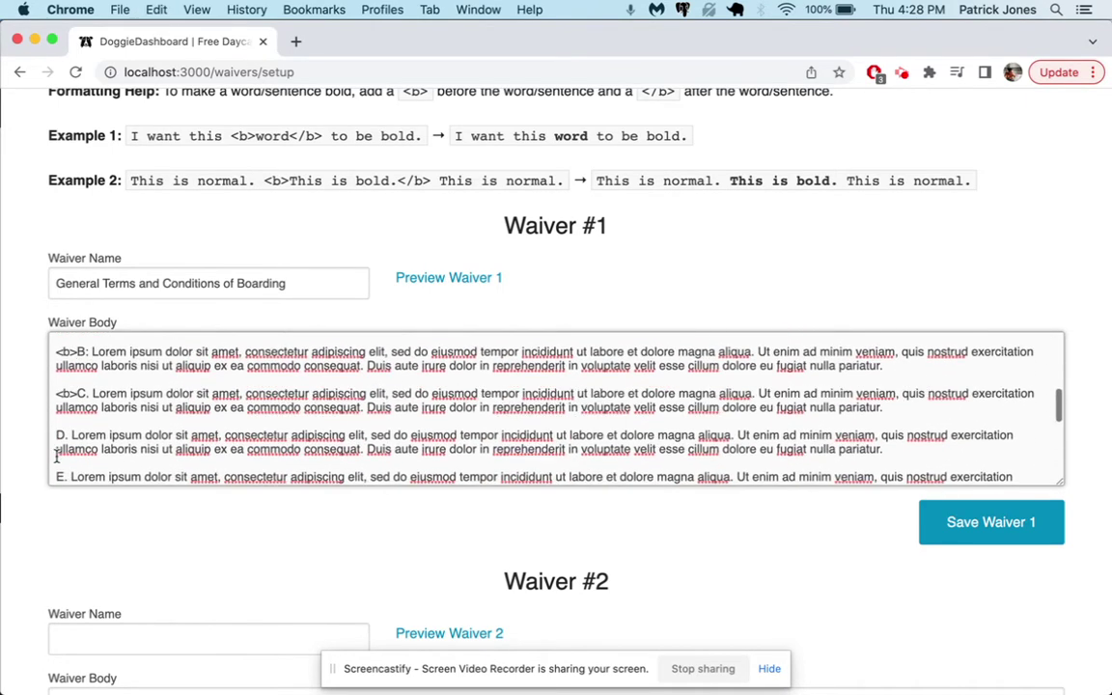
click(55, 436)
key(super+v)
scroll(55, 437, down, 1)
click(55, 435)
key(super+v)
- Add opening <b> tags before Animal Sickness While Boarding, its clauses A and B, and 'By signing below'
scroll(55, 429, down, 2)
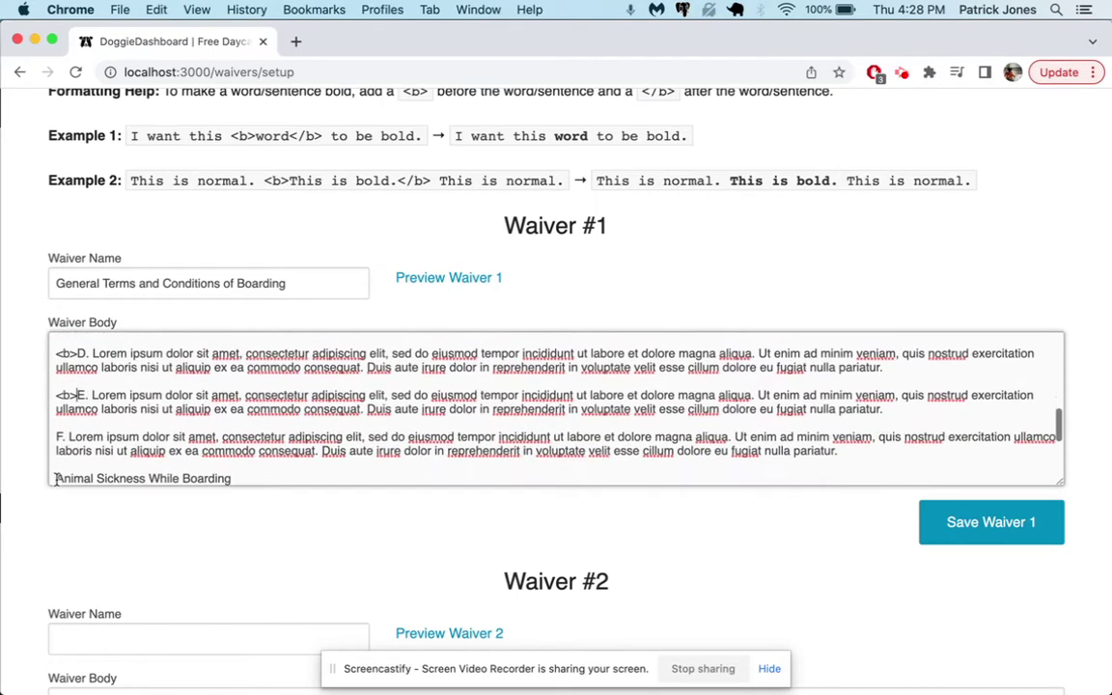
click(55, 399)
key(super+v)
click(55, 440)
key(super+v)
scroll(55, 445, down, 2)
scroll(56, 444, down, 1)
click(55, 390)
key(super+v)
click(55, 431)
key(super+v)
click(55, 471)
key(super+v)
- Add closing </b> tags after Grooming, Refunds, Social Media Policy, Damage Clause, and clauses A and B
scroll(156, 437, up, 10)
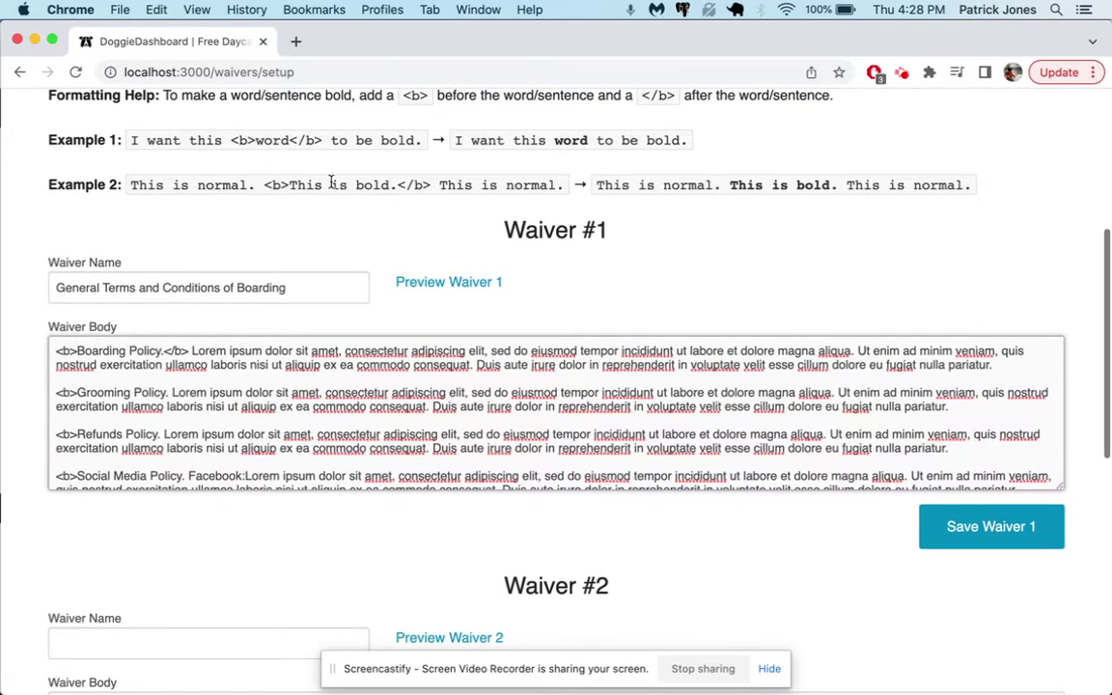
scroll(314, 183, up, 1)
drag(292, 144, 290, 141)
key(super+c)
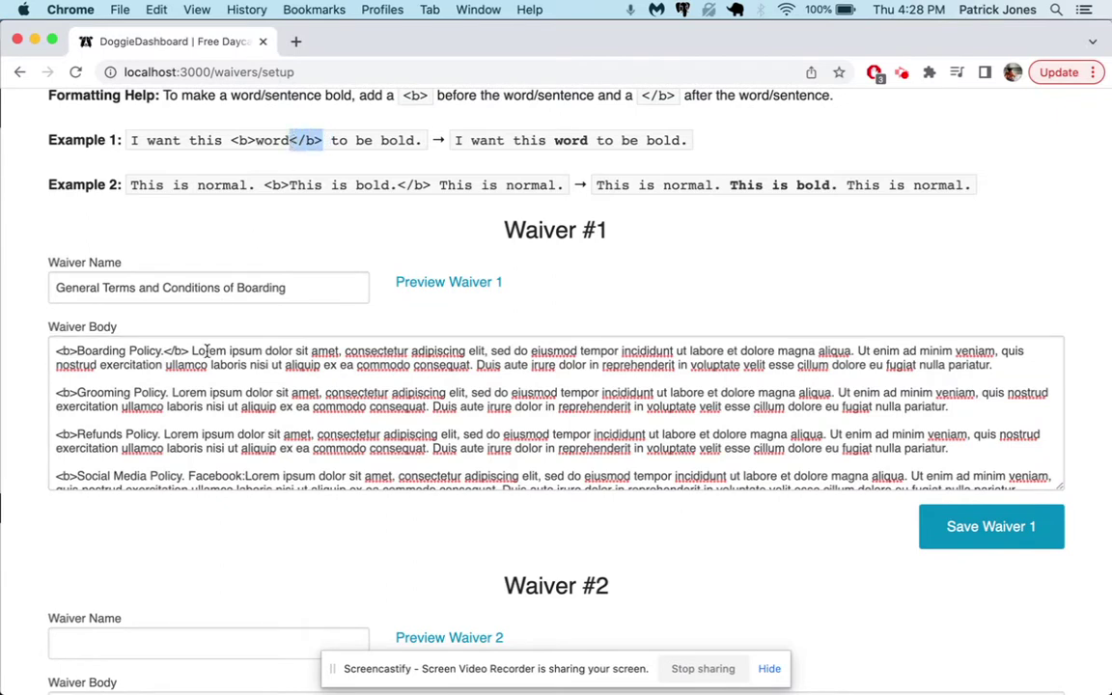
click(170, 396)
key(super+v)
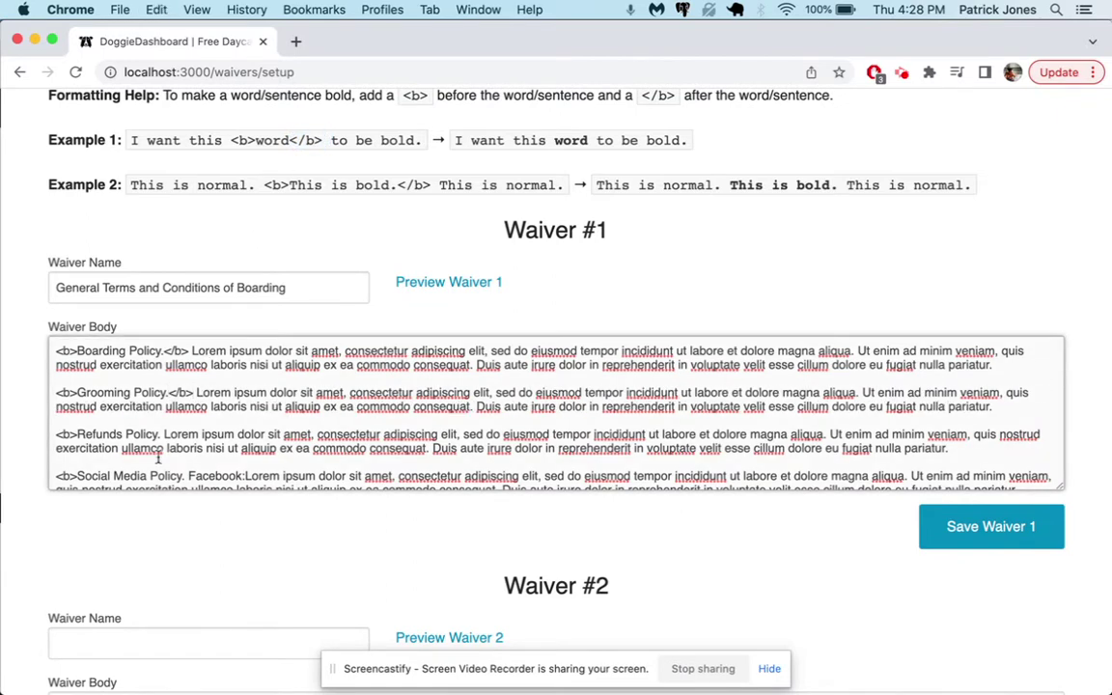
click(160, 435)
key(super+v)
scroll(162, 467, down, 2)
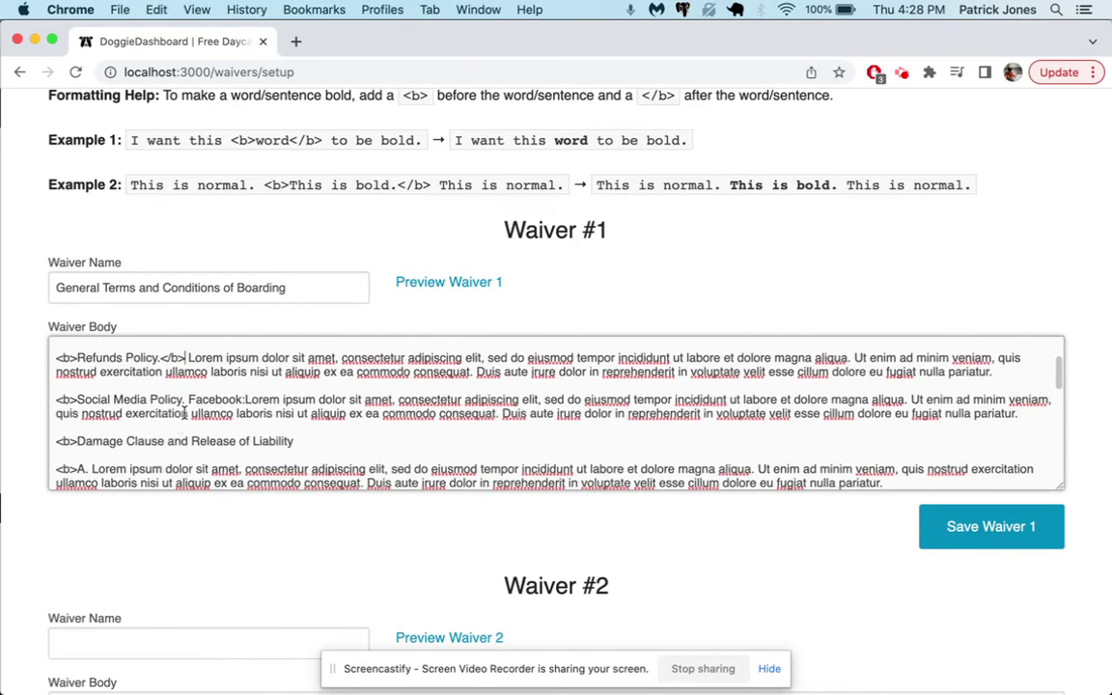
click(186, 404)
key(super+v)
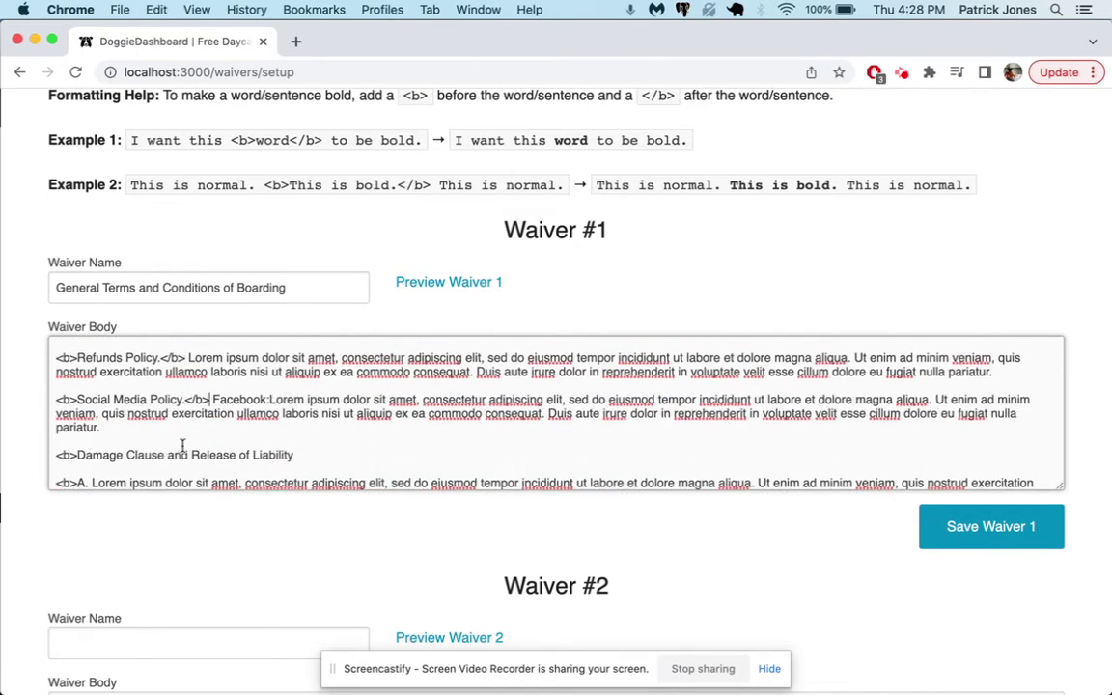
click(295, 454)
key(super+v)
scroll(290, 444, down, 1)
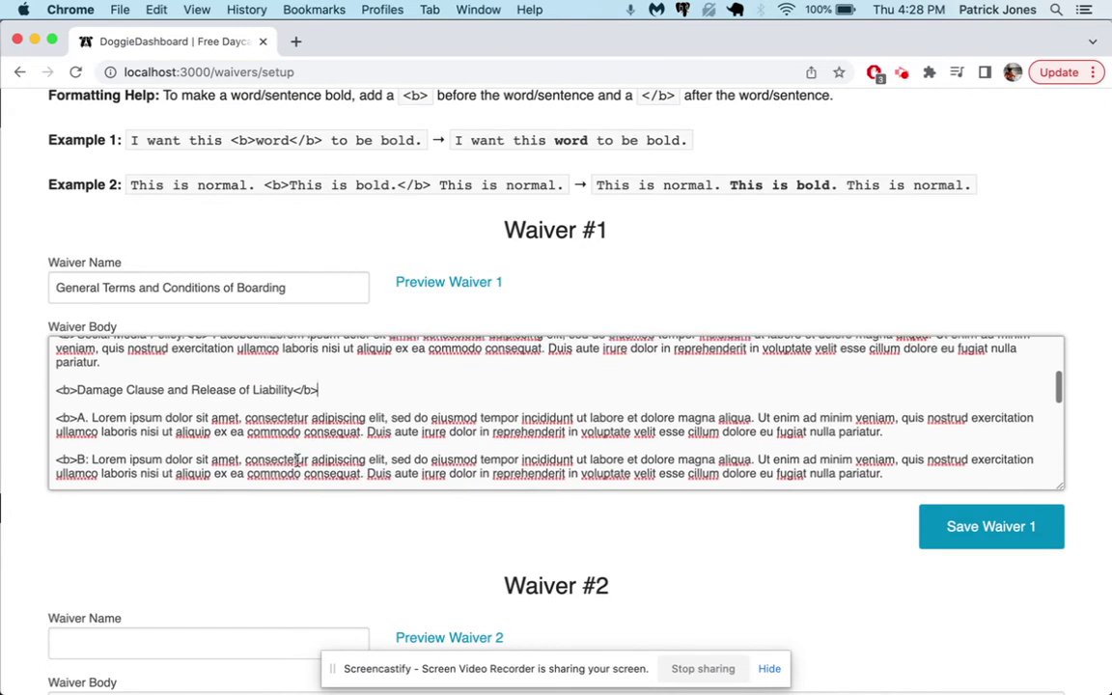
click(86, 414)
key(super+v)
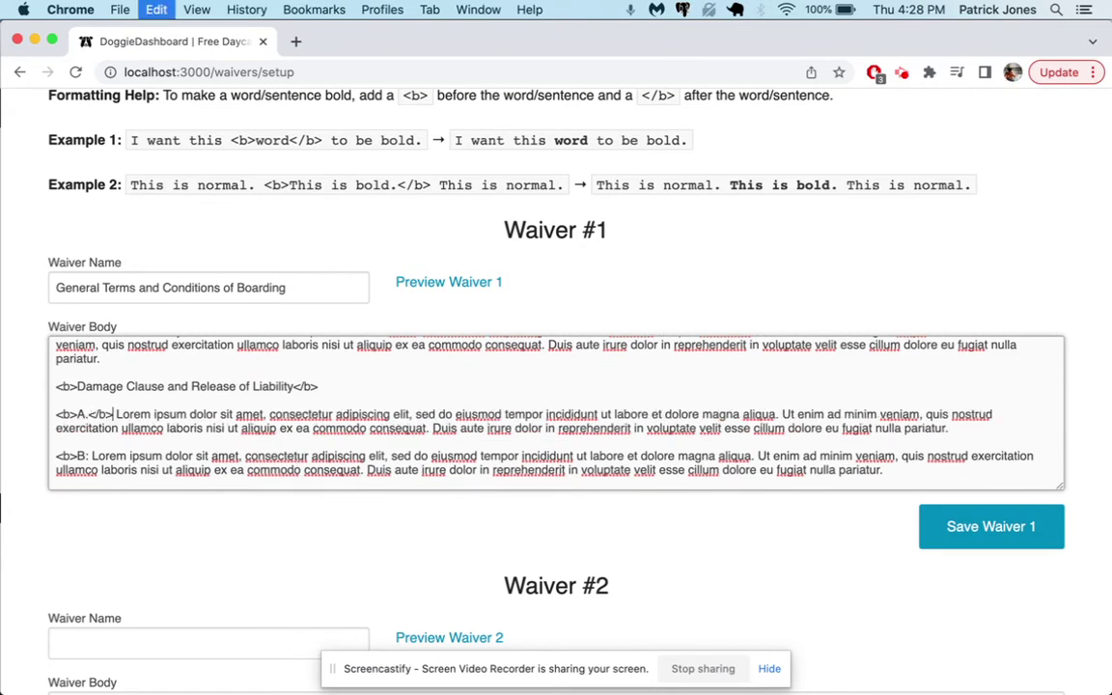
drag(57, 414, 103, 416)
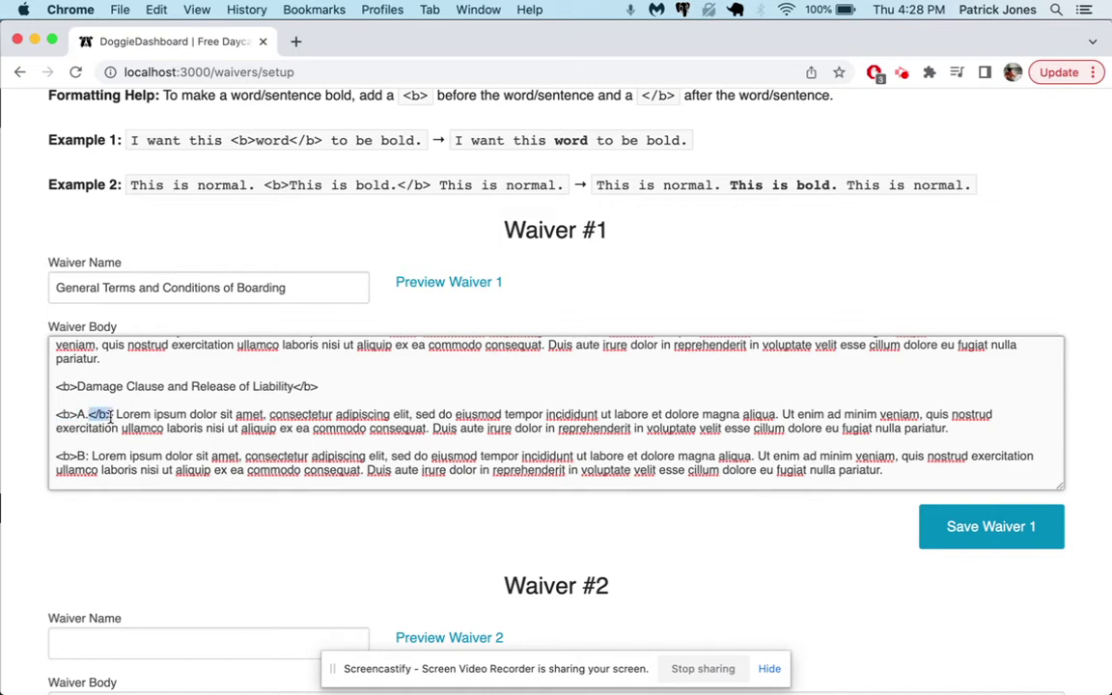
click(89, 458)
key(super+v)
- Add closing </b> tags after damage clauses C, D and E
scroll(140, 480, down, 3)
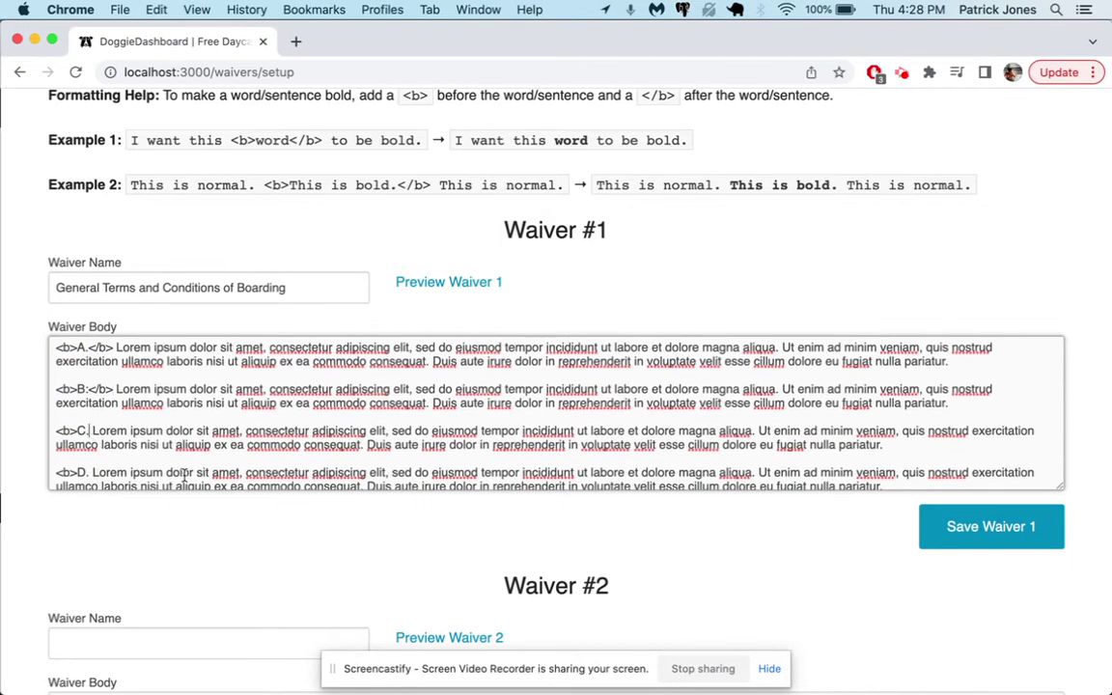
text(</b>)
click(88, 472)
text(</b>)
scroll(89, 453, down, 2)
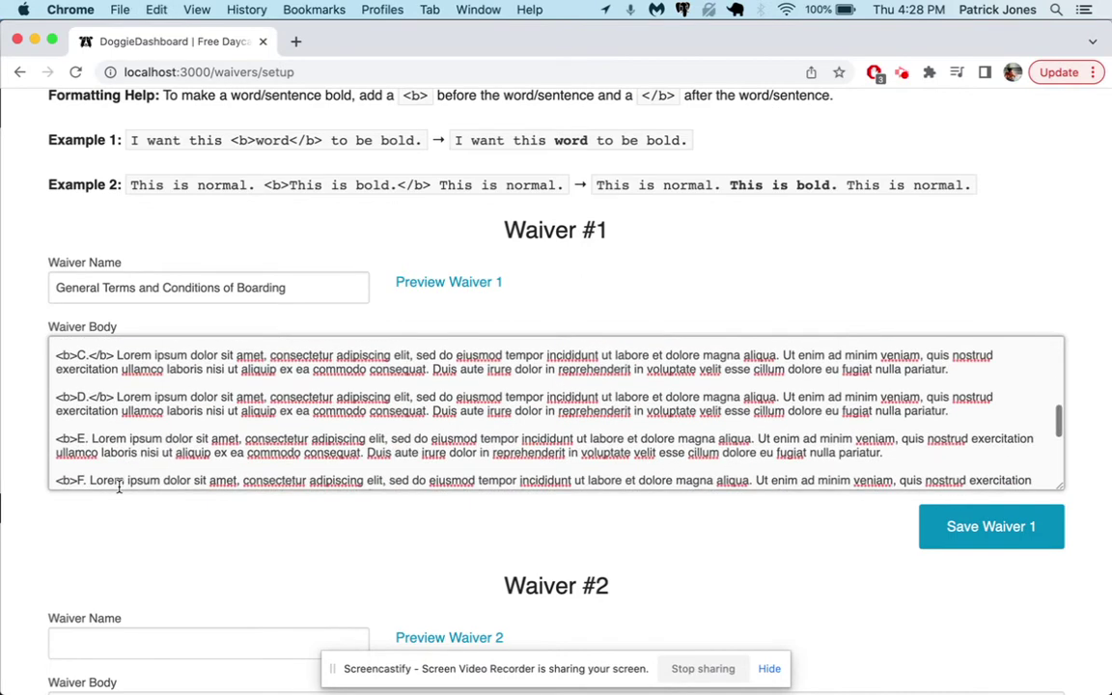
click(88, 440)
text(</b>)
scroll(107, 463, down, 1)
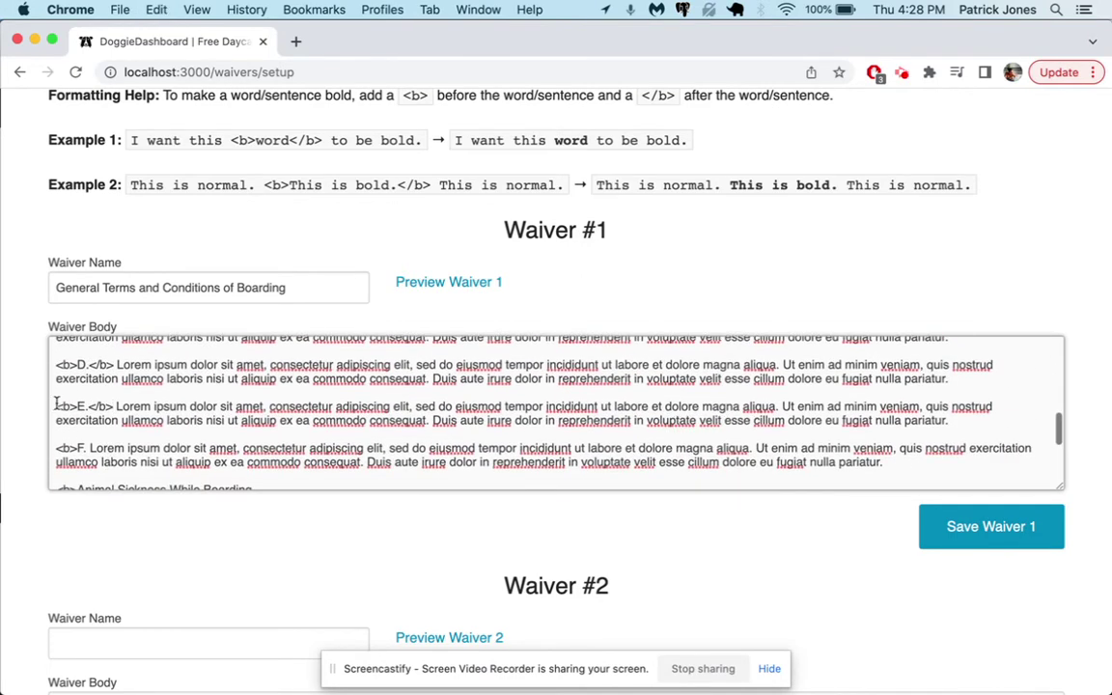
drag(56, 407, 110, 407)
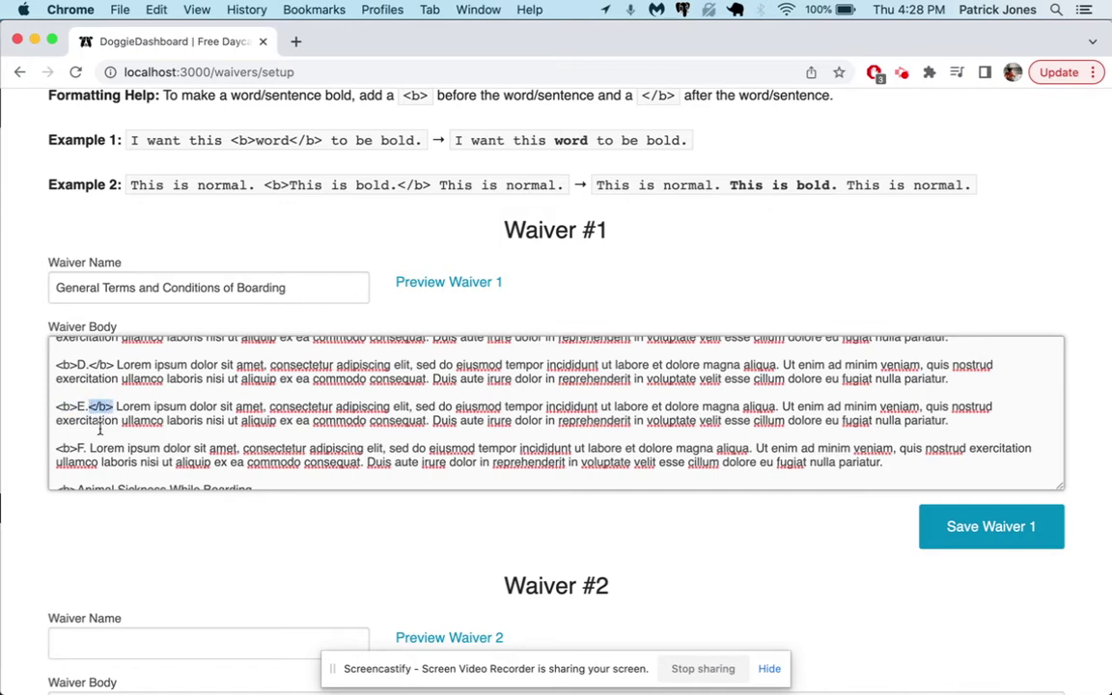
scroll(229, 186, up, 2)
drag(231, 170, 322, 171)
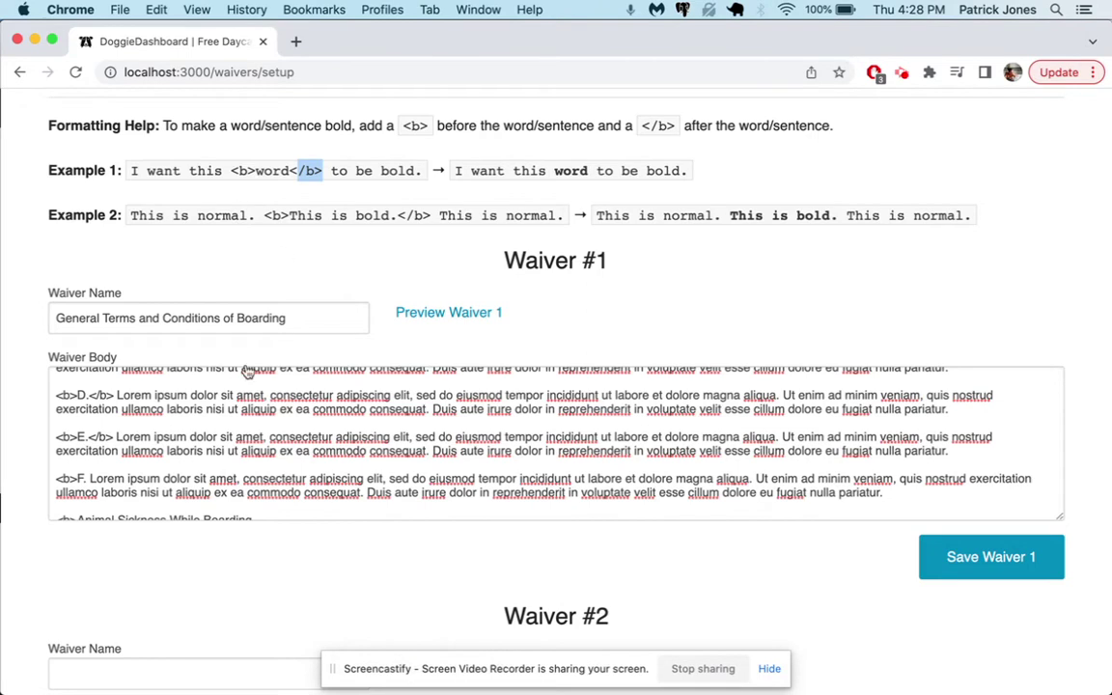
scroll(156, 427, down, 1)
- Close the bold tags after clause F, the sickness section and the signing line, then preview the waiver
click(87, 463)
text(.</b>)
scroll(114, 498, down, 3)
text(</b>)
scroll(260, 454, down, 2)
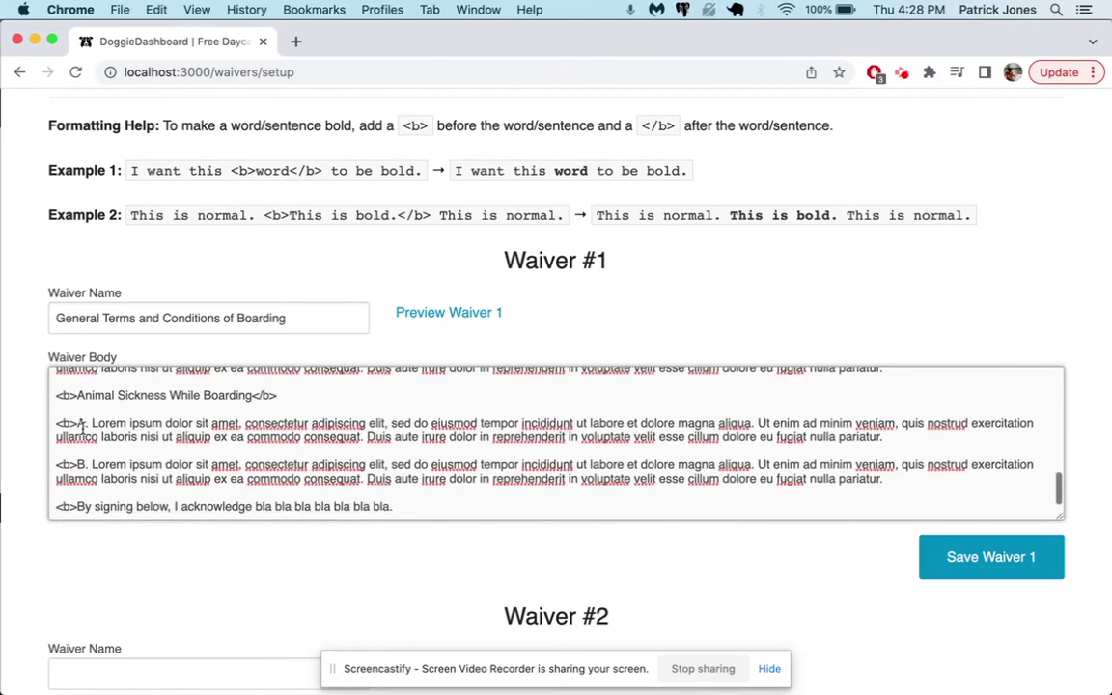
text(</b>)
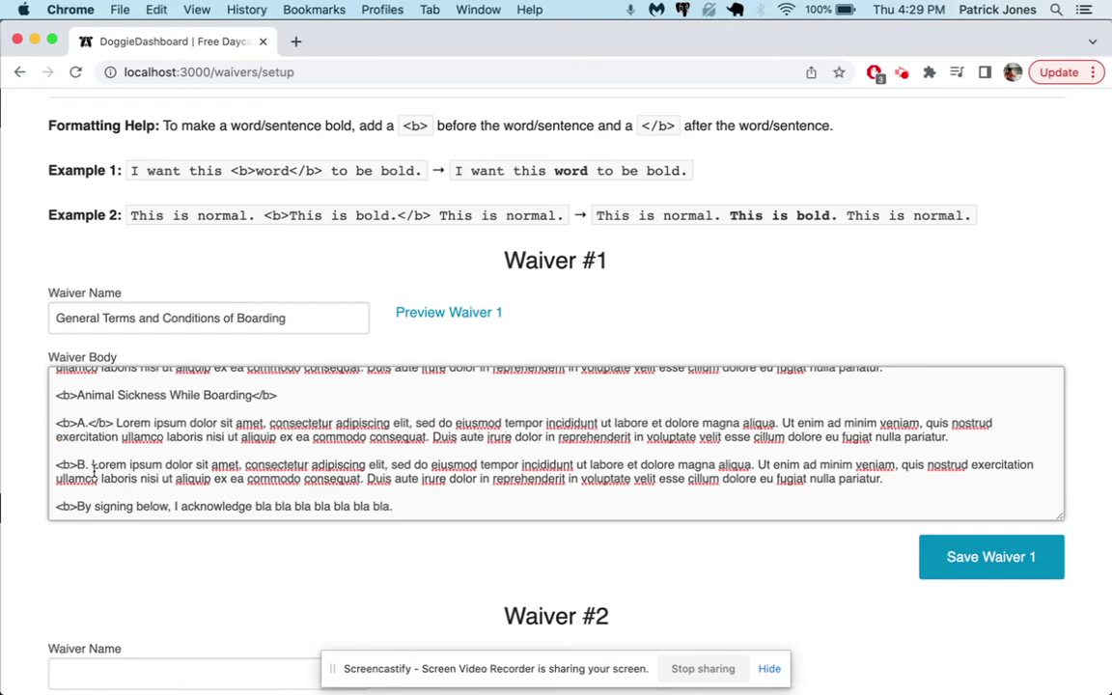
click(92, 466)
text(</b>)
click(395, 507)
text(</b>)
click(475, 311)
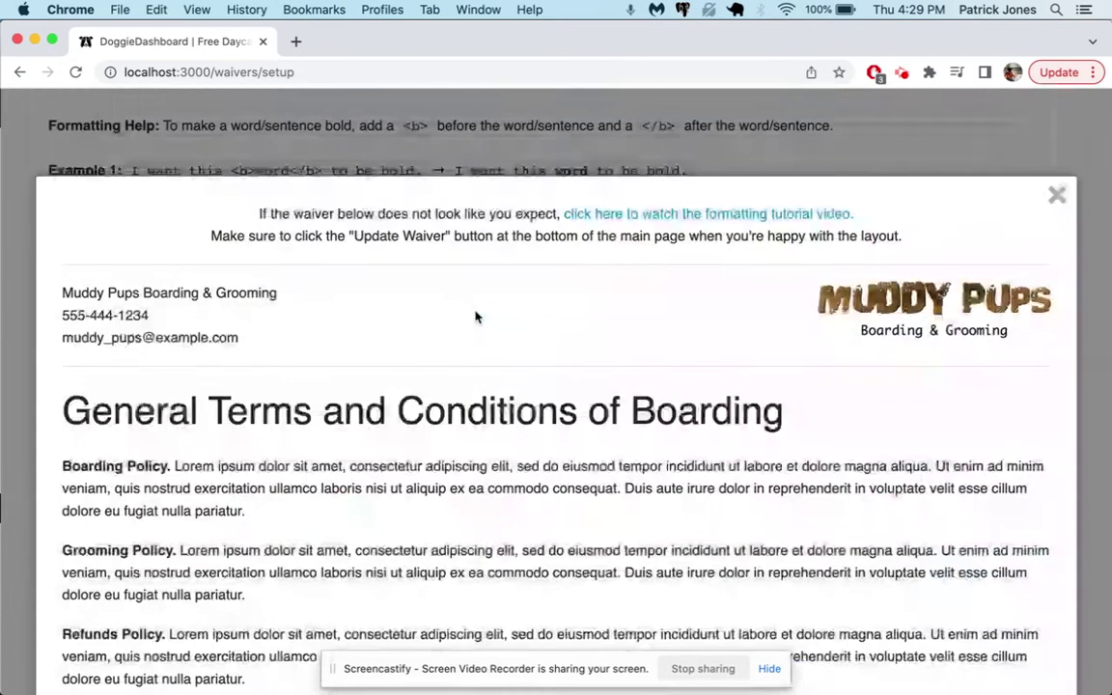
- Review the bolded waiver preview, close it, and save Waiver 1
scroll(140, 483, down, 5)
scroll(126, 401, down, 15)
scroll(126, 403, down, 3)
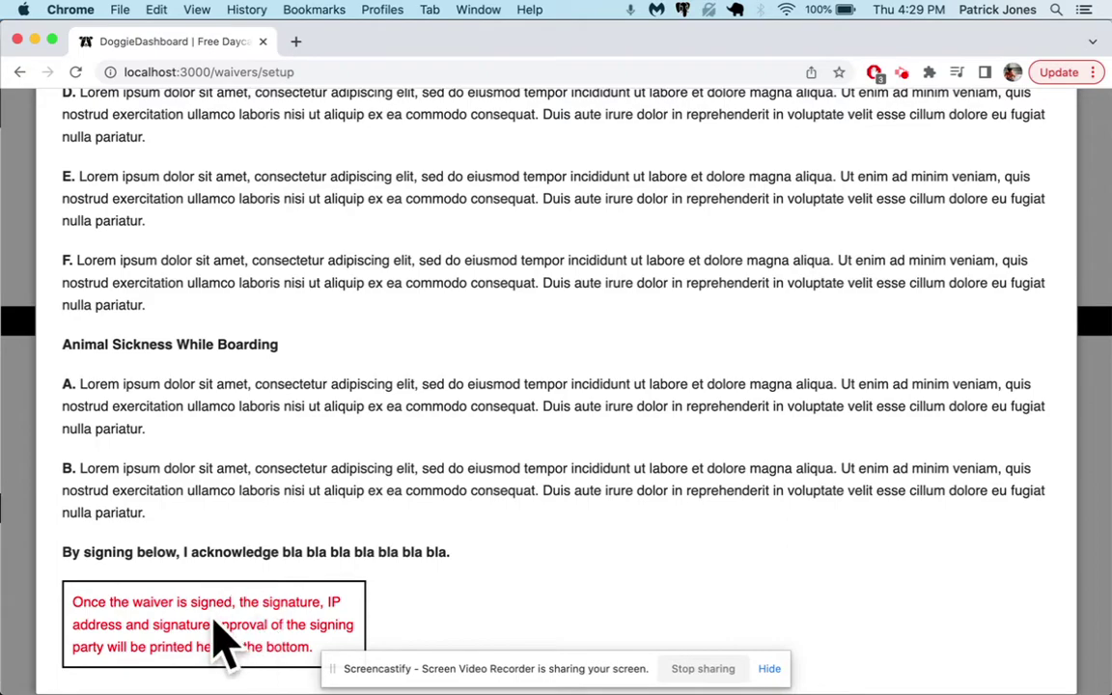
scroll(348, 536, up, 9)
scroll(348, 535, up, 15)
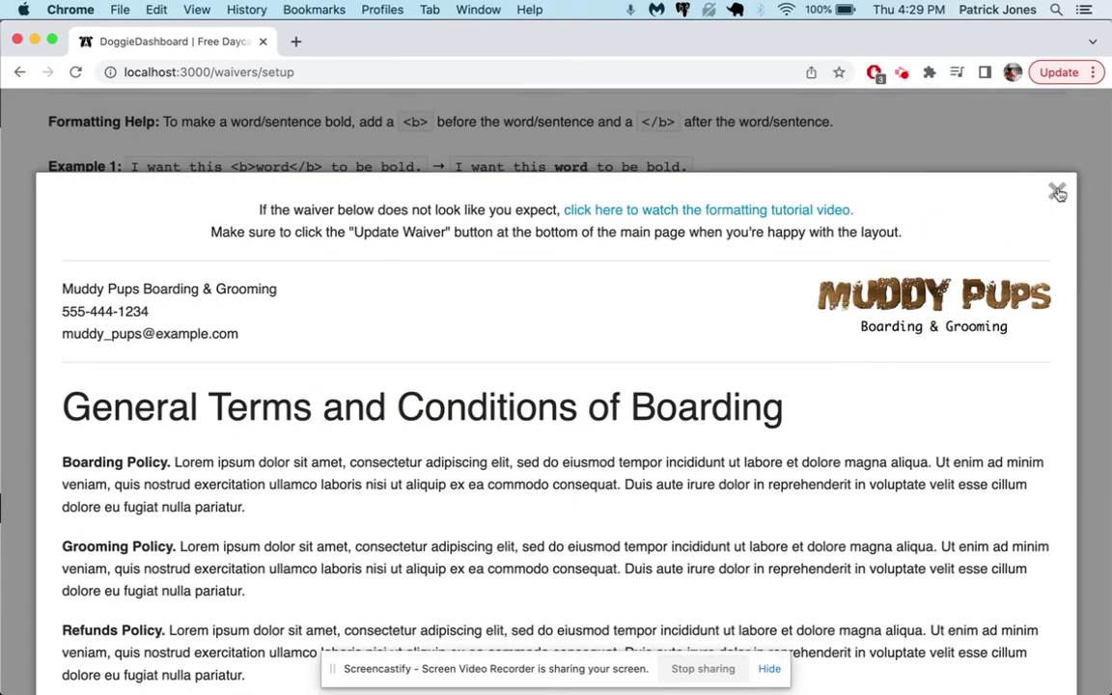
click(1057, 191)
scroll(978, 462, down, 2)
click(980, 462)
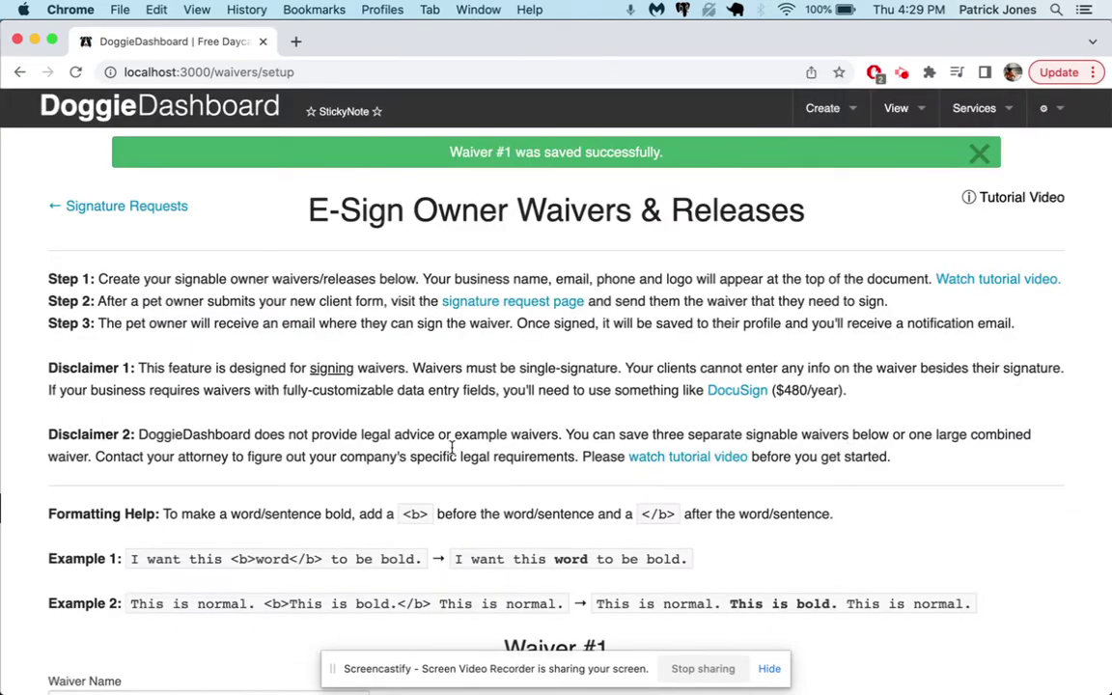
- Return to the Signature Requests for Waivers & Releases page
scroll(452, 452, down, 8)
scroll(451, 446, up, 5)
scroll(451, 446, up, 3)
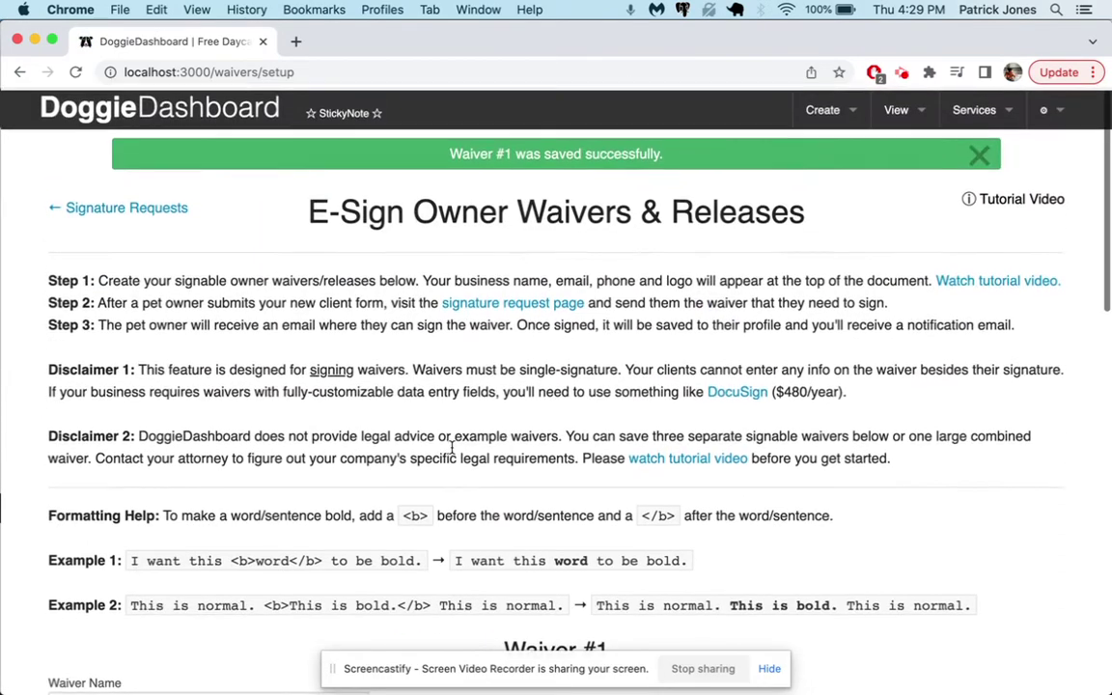
click(178, 207)
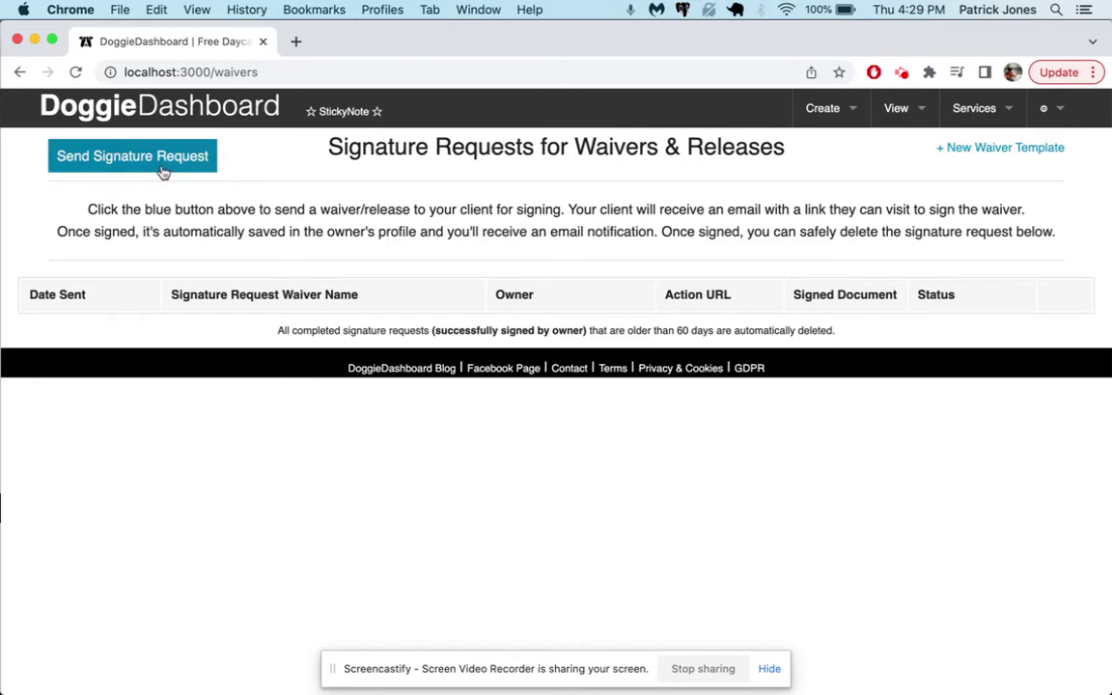
- Start a new signature request with General Terms and Conditions of Boarding as the document
click(163, 167)
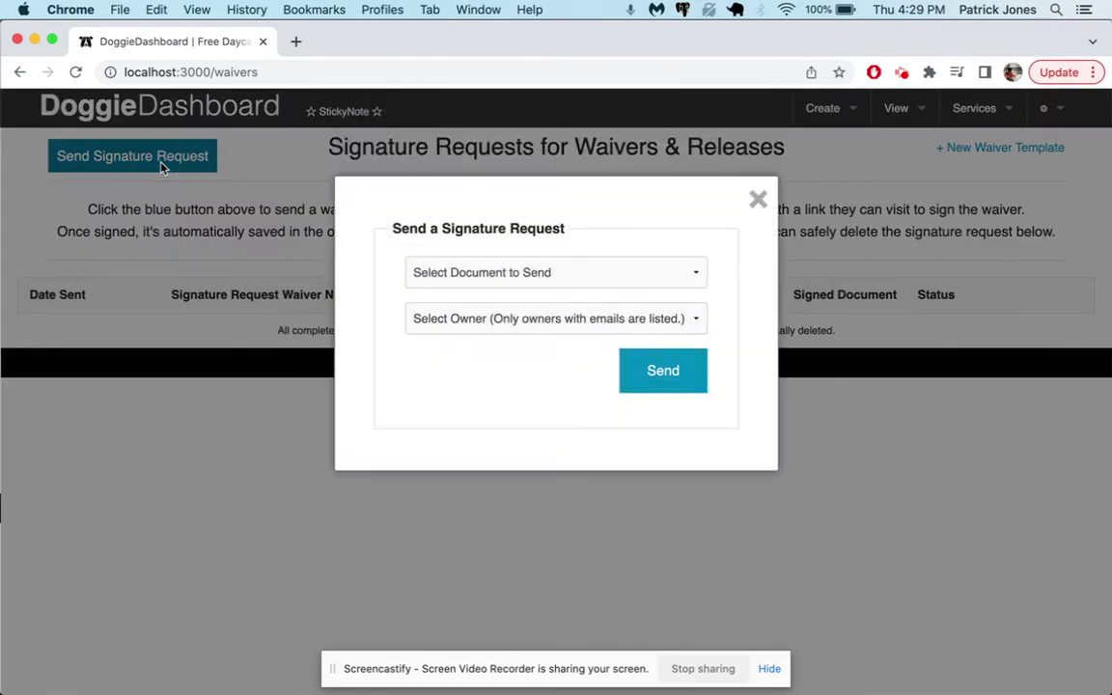
click(488, 274)
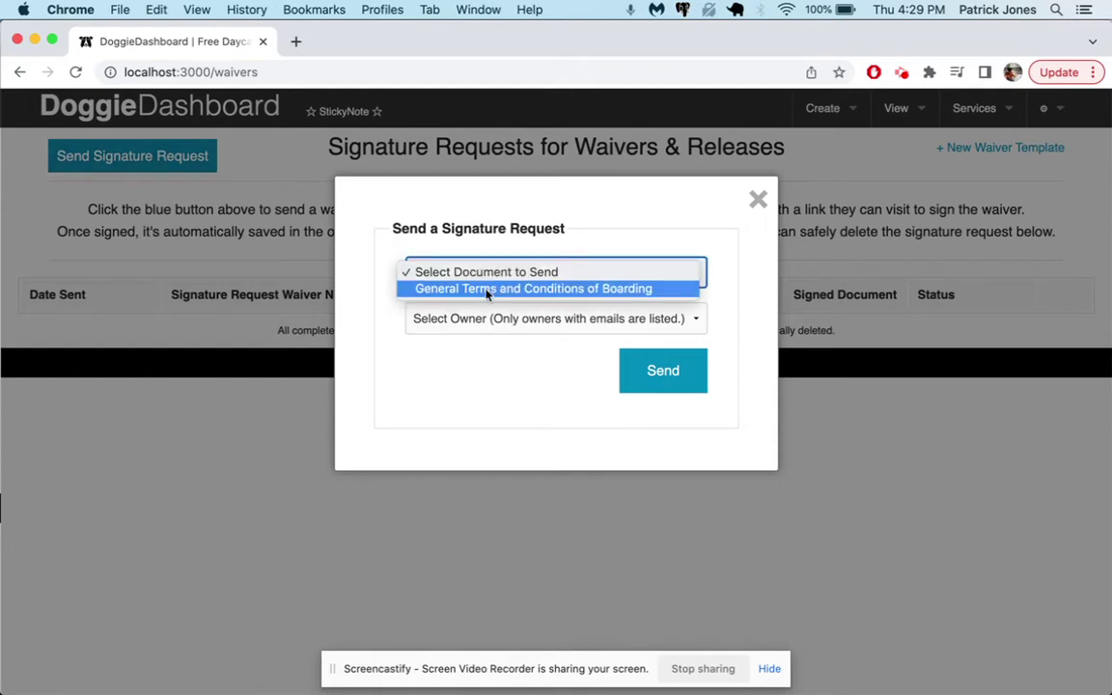
click(487, 290)
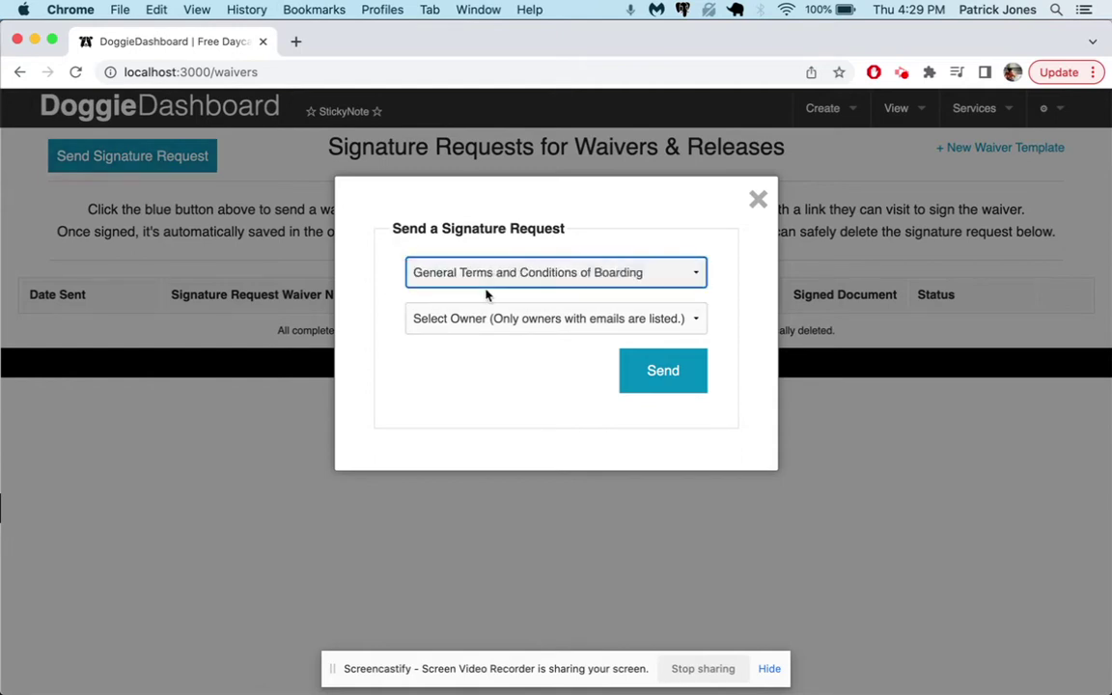
- Find and select the owner by surname, then send the signature request
click(488, 318)
text(jones)
key(Down)
key(Down)
key(Down)
key(Down)
key(Down)
key(Down)
key(Down)
key(Down)
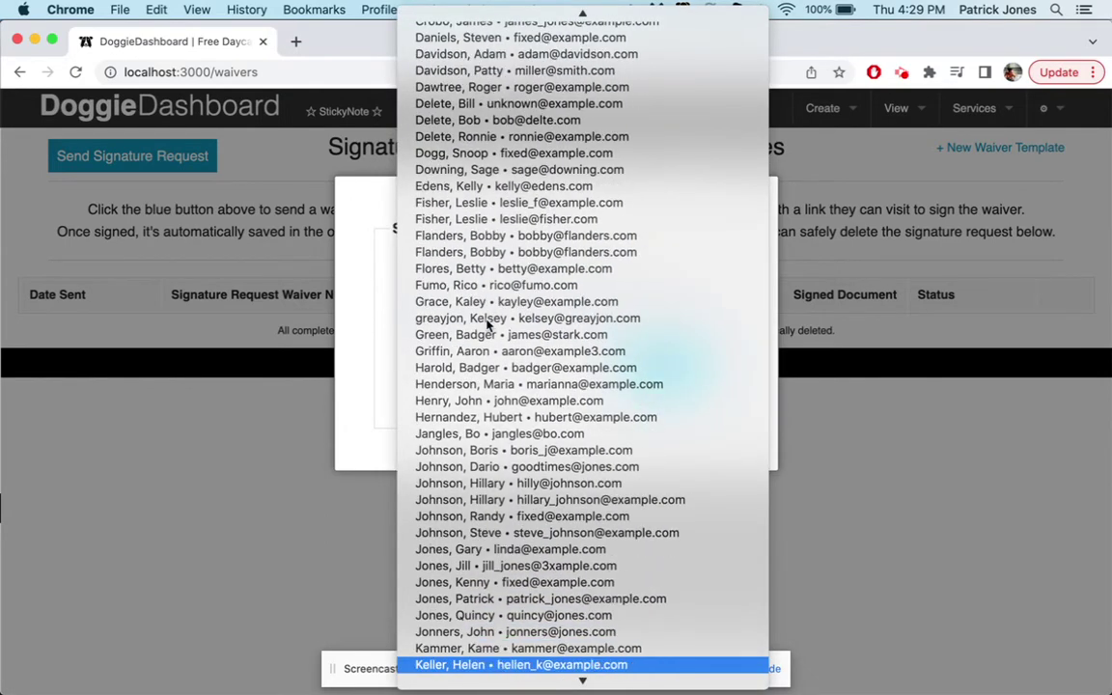
key(Up)
key(Up)
key(Up)
key(Up)
key(Up)
key(Up)
key(Up)
key(Up)
key(Up)
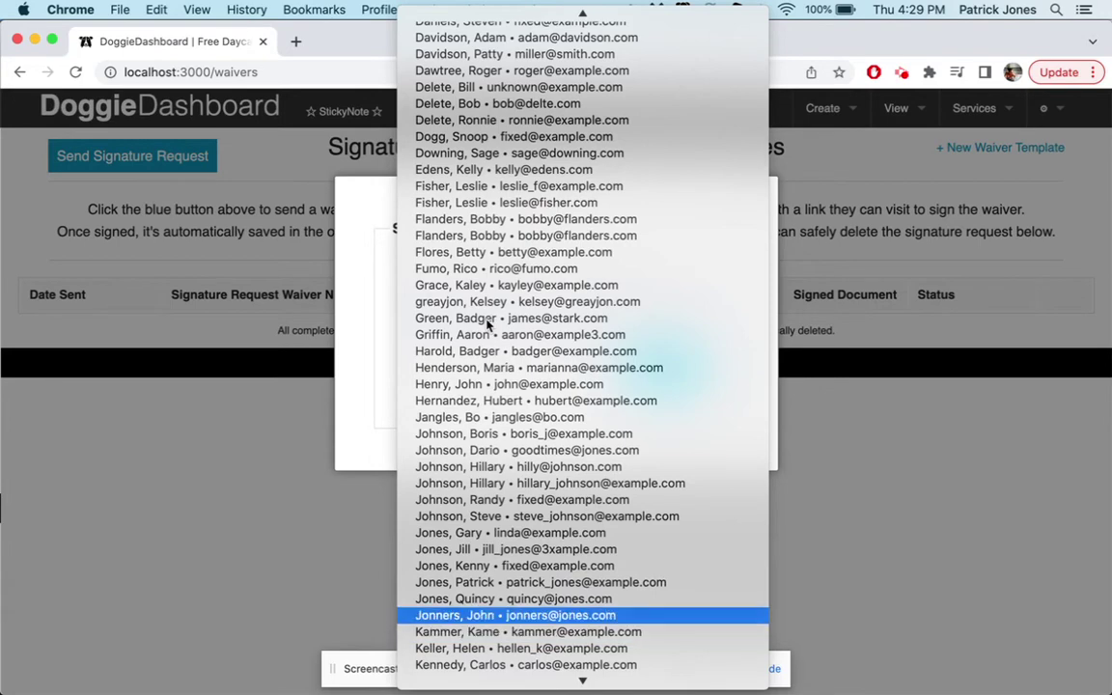
key(Return)
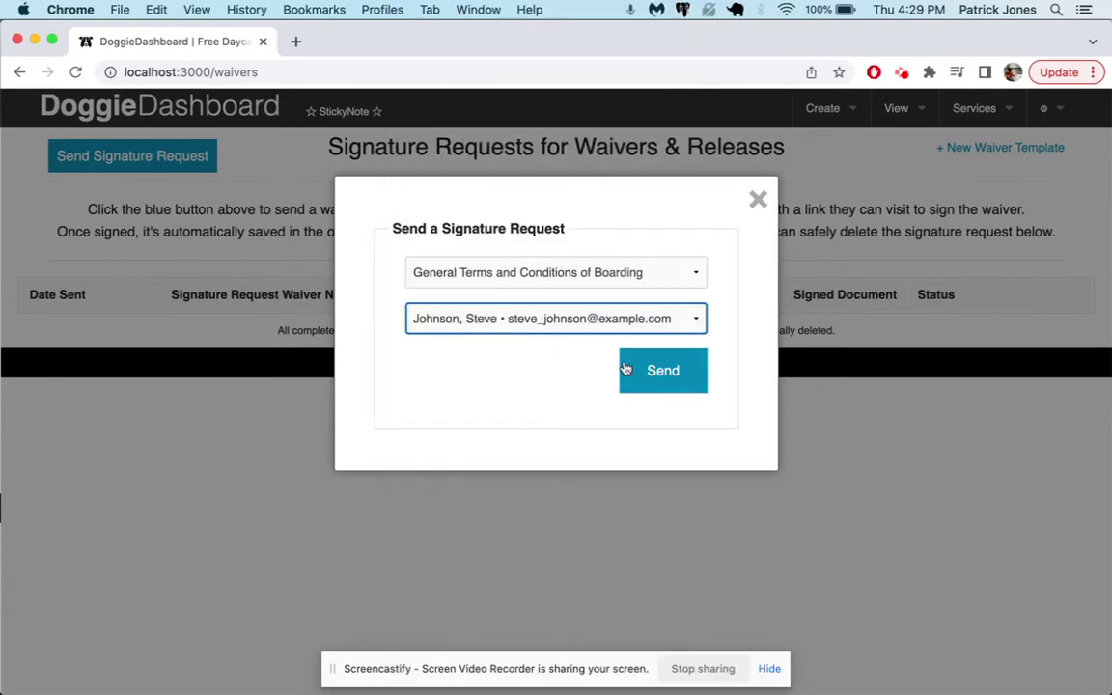
click(651, 370)
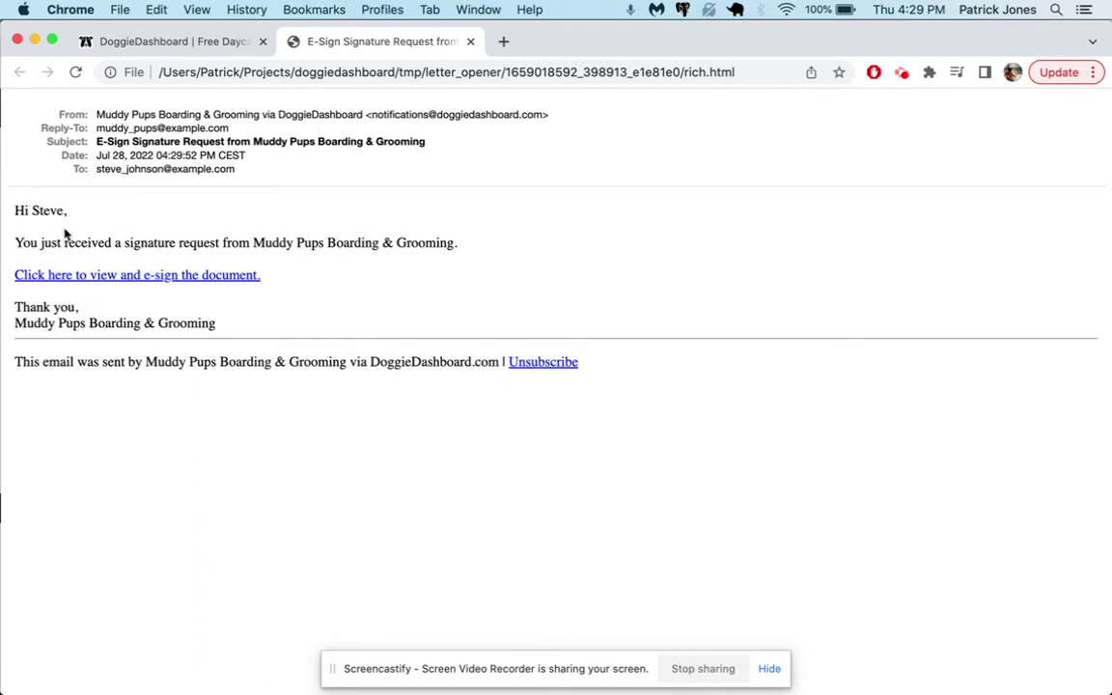
- Follow the email's 'Click here to view and e-sign the document' link to the boarding waiver
drag(19, 246, 454, 243)
click(269, 239)
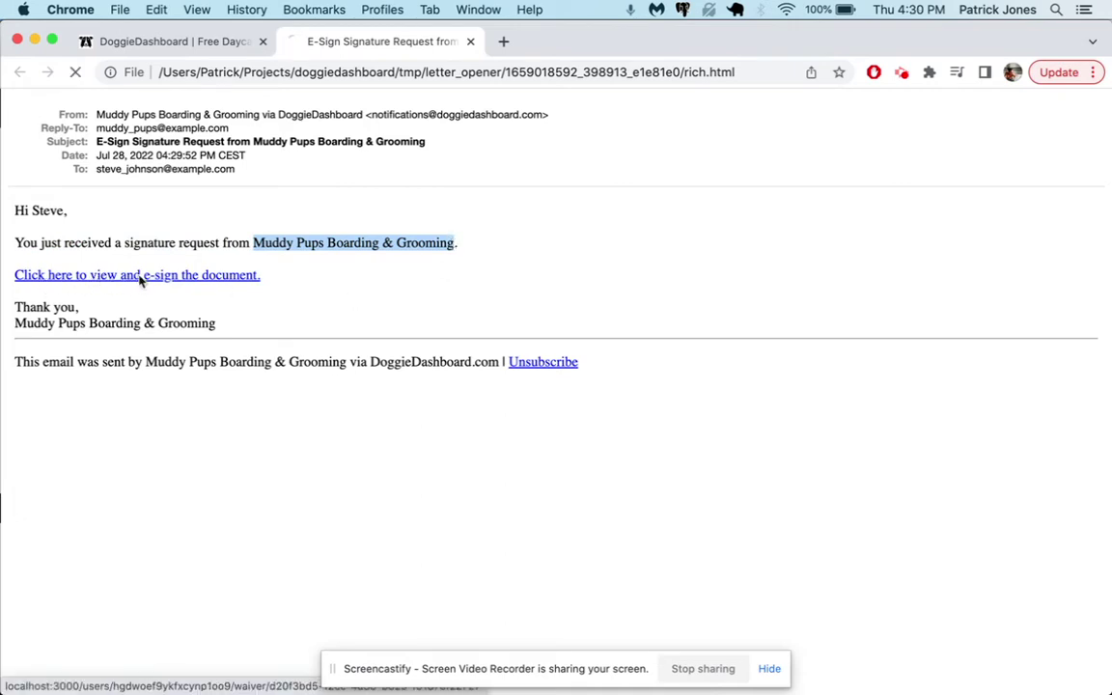
click(140, 277)
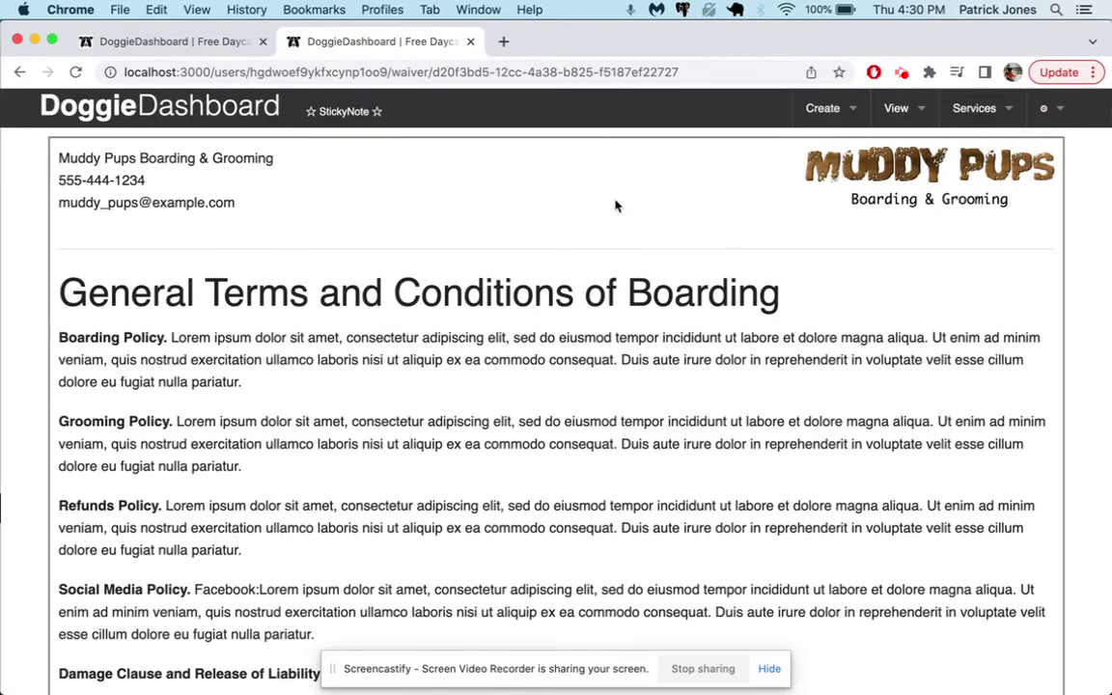
- Draw the initials SJ in the waiver's signature box
scroll(354, 242, down, 1)
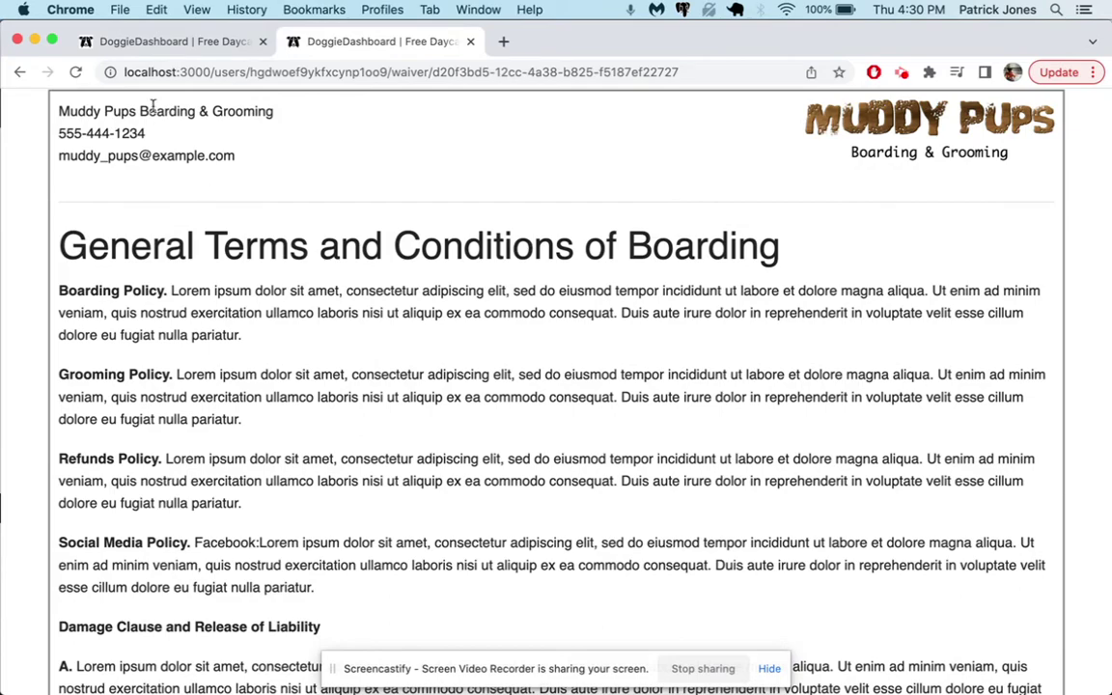
scroll(162, 223, down, 9)
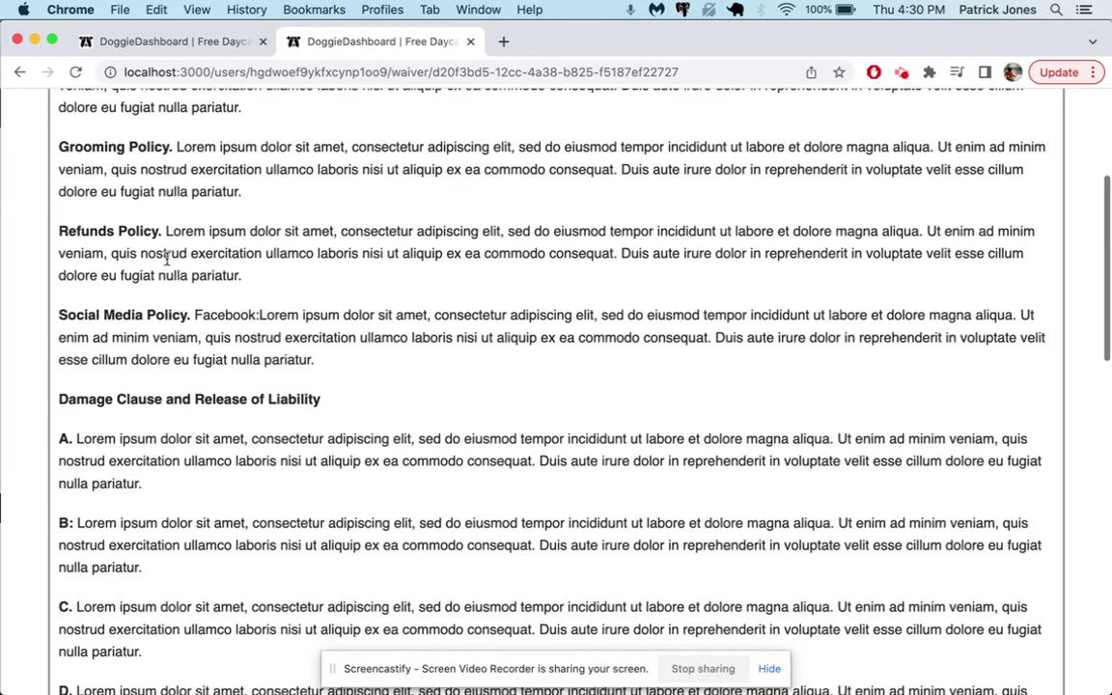
scroll(166, 259, down, 18)
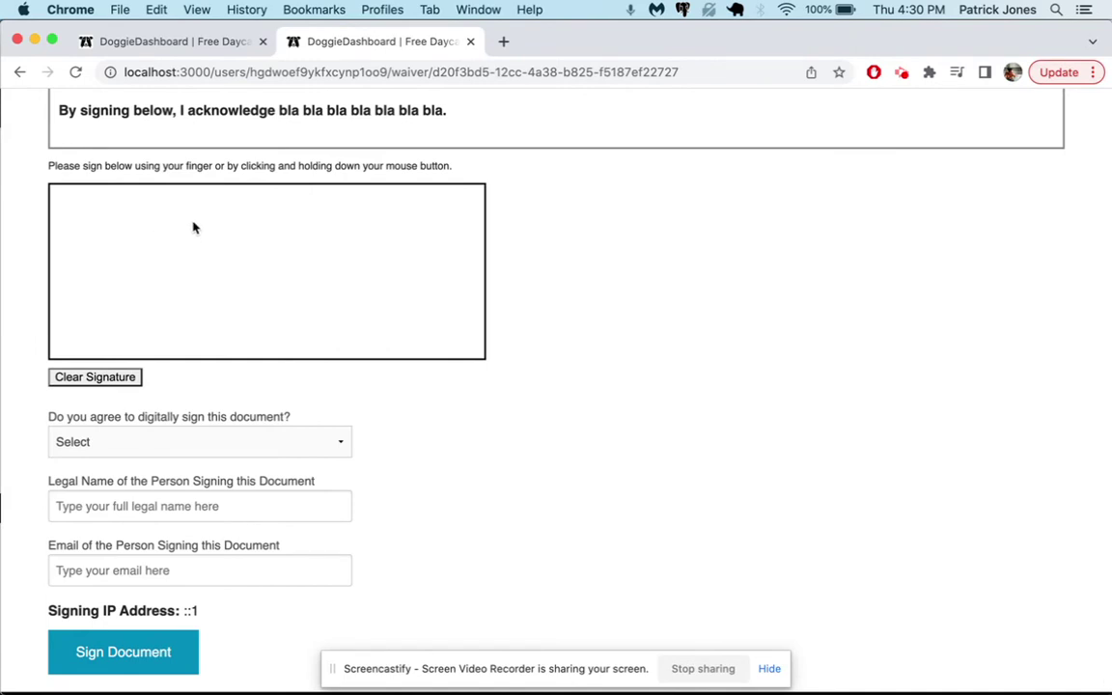
mouse_move(196, 221)
mouse_down()
mouse_move(116, 217)
mouse_move(196, 257)
mouse_move(116, 310)
mouse_up()
mouse_move(241, 220)
mouse_down()
mouse_move(359, 220)
mouse_move(321, 325)
mouse_move(264, 291)
mouse_up()
- Choose Yes to sign digitally, enter the signer's legal name and email, and submit with Sign Document
scroll(258, 365, down, 1)
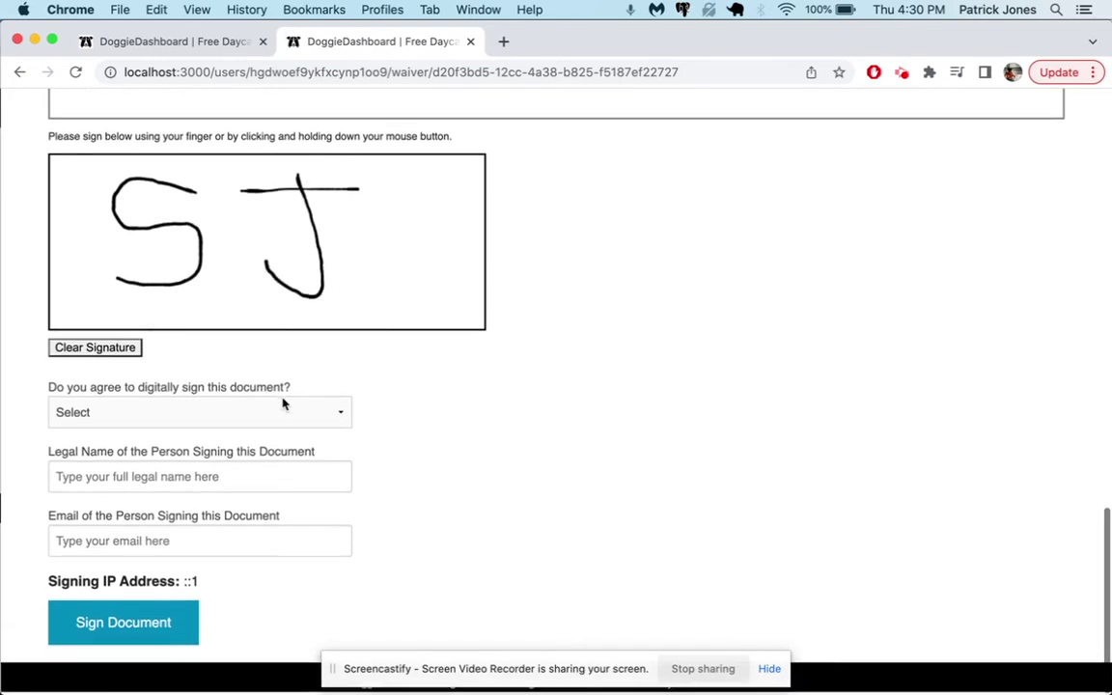
click(169, 414)
click(154, 440)
click(143, 480)
key(Tab)
text(steve)
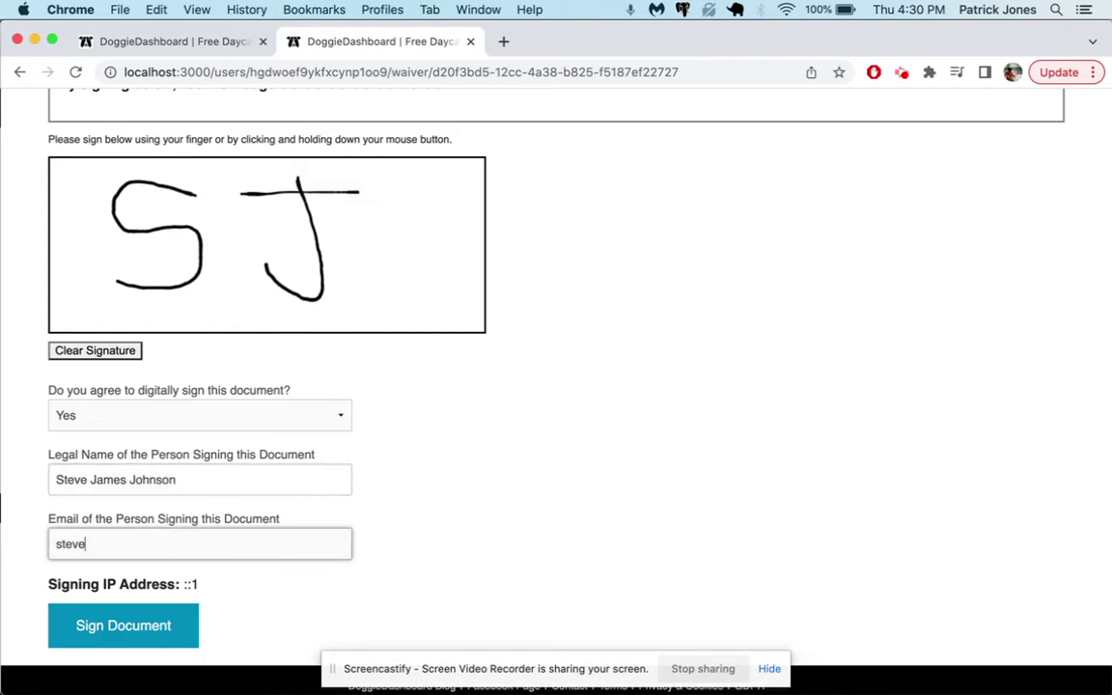
text(@example.com)
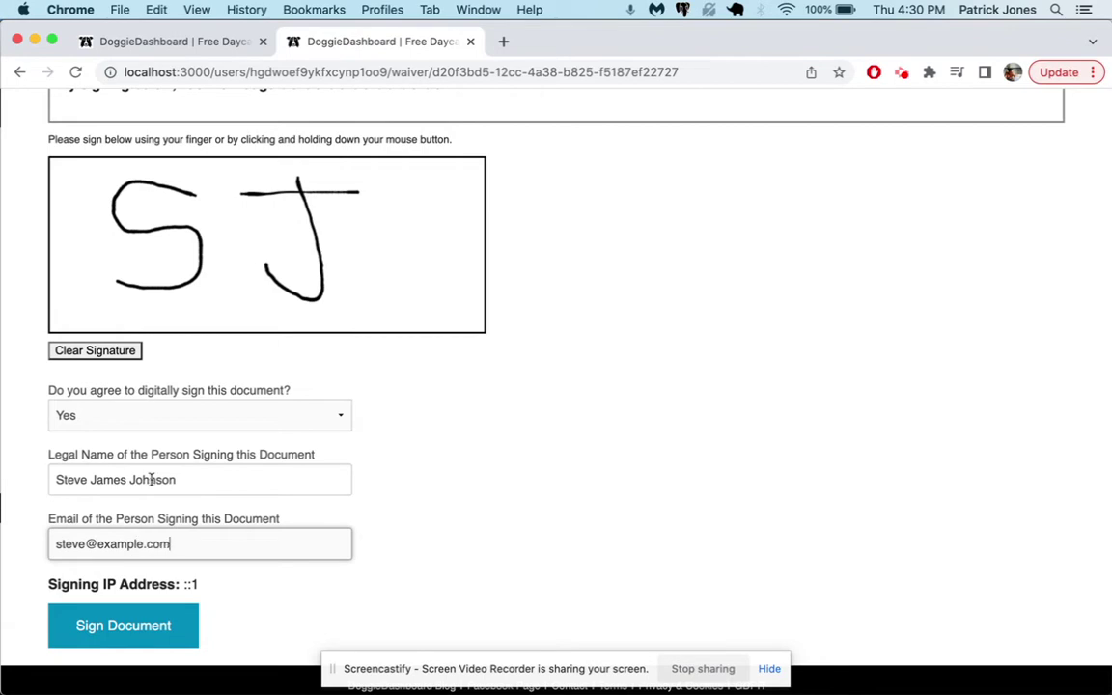
click(123, 628)
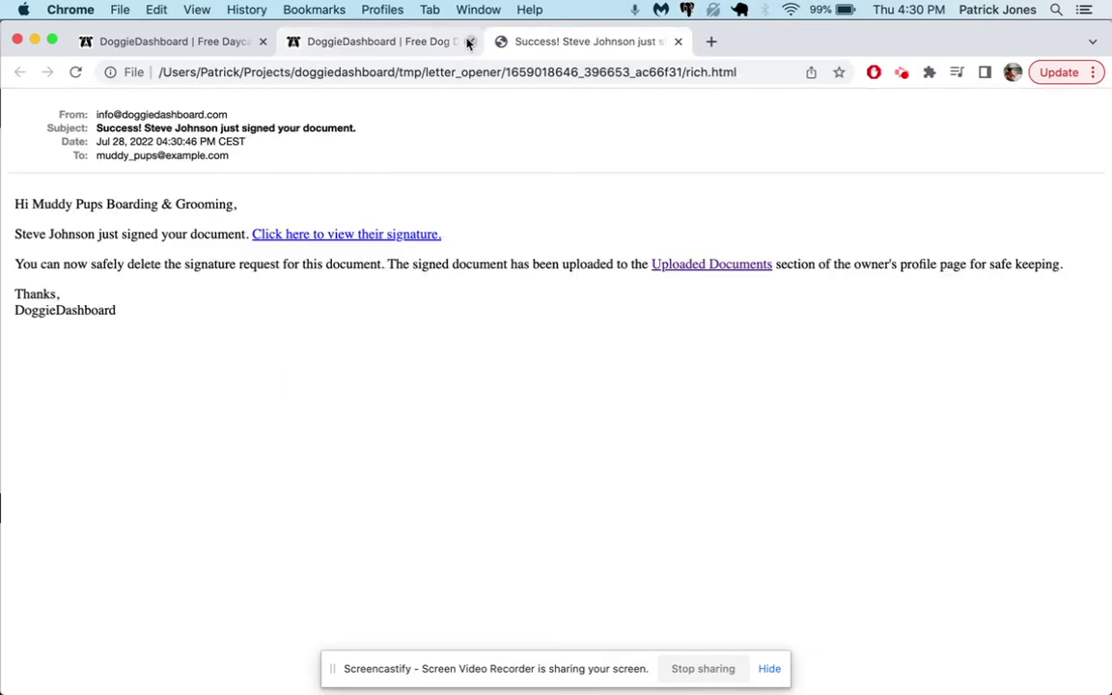
- In the Success email, follow 'Click here to view their signature' to the signed PDF
click(578, 42)
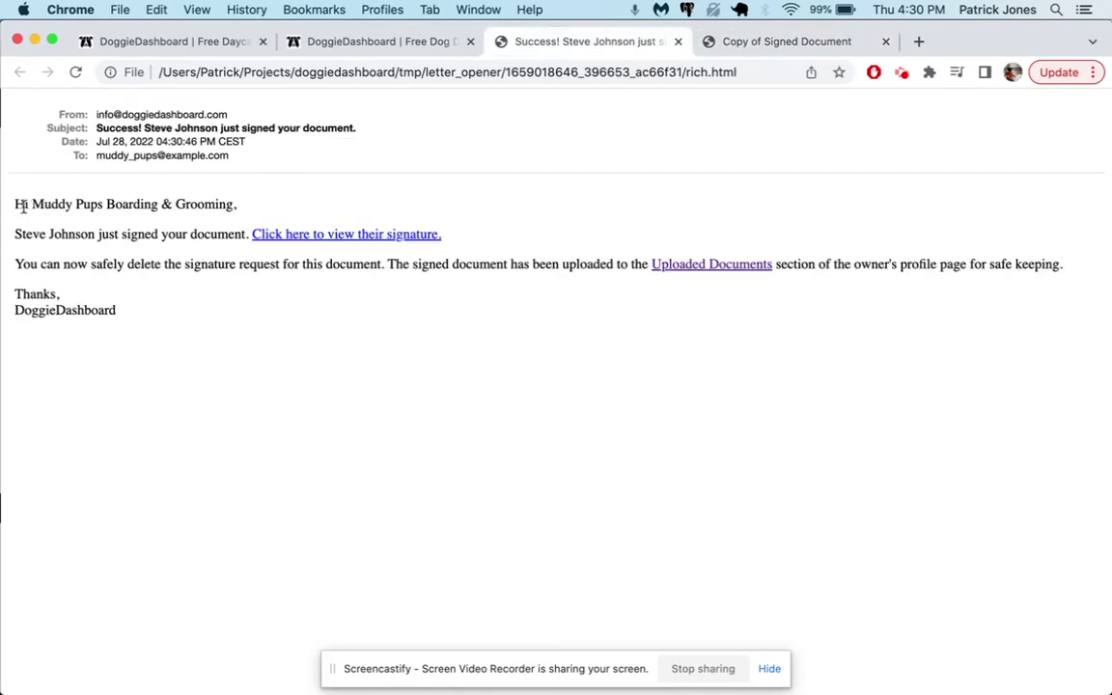
drag(32, 205, 229, 203)
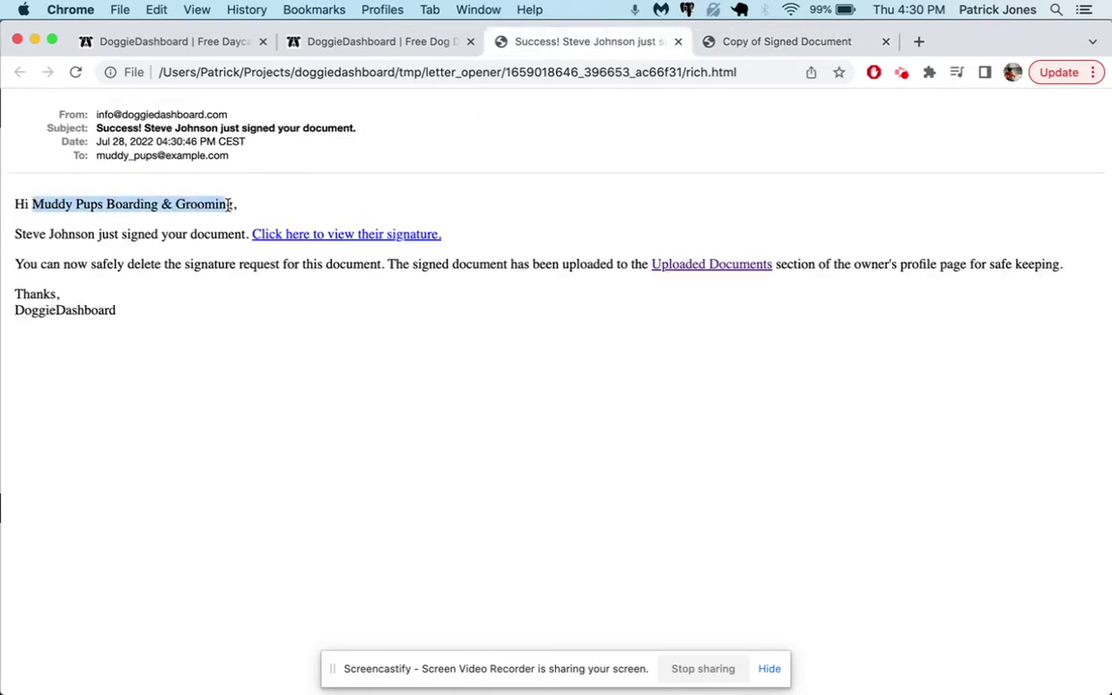
drag(52, 234, 175, 241)
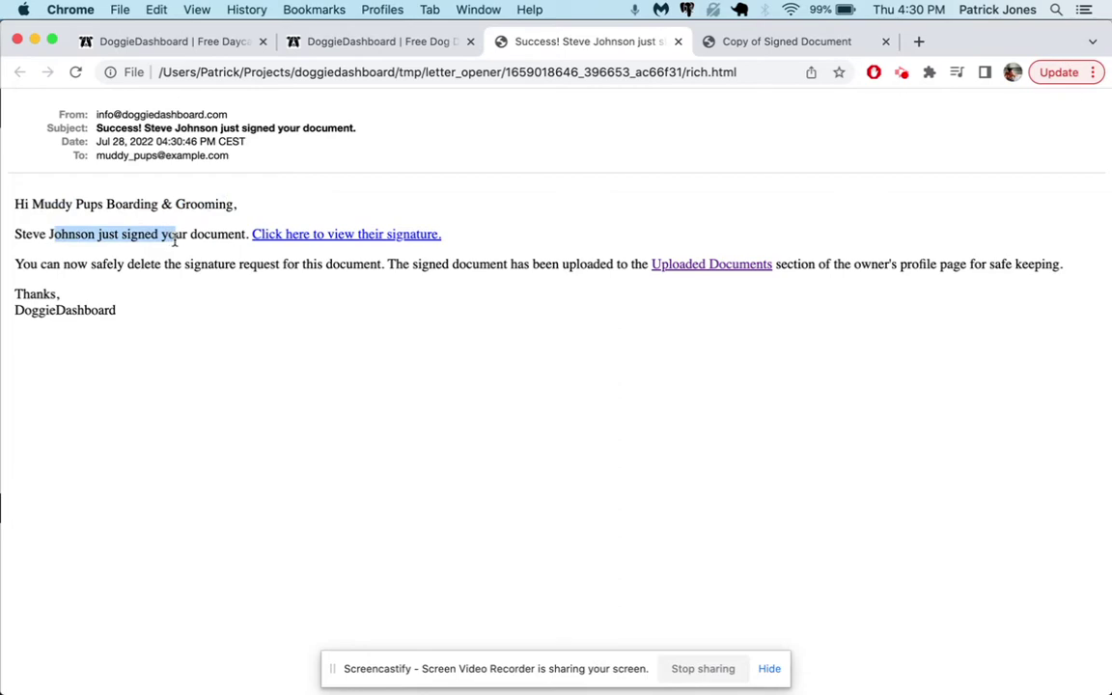
click(306, 238)
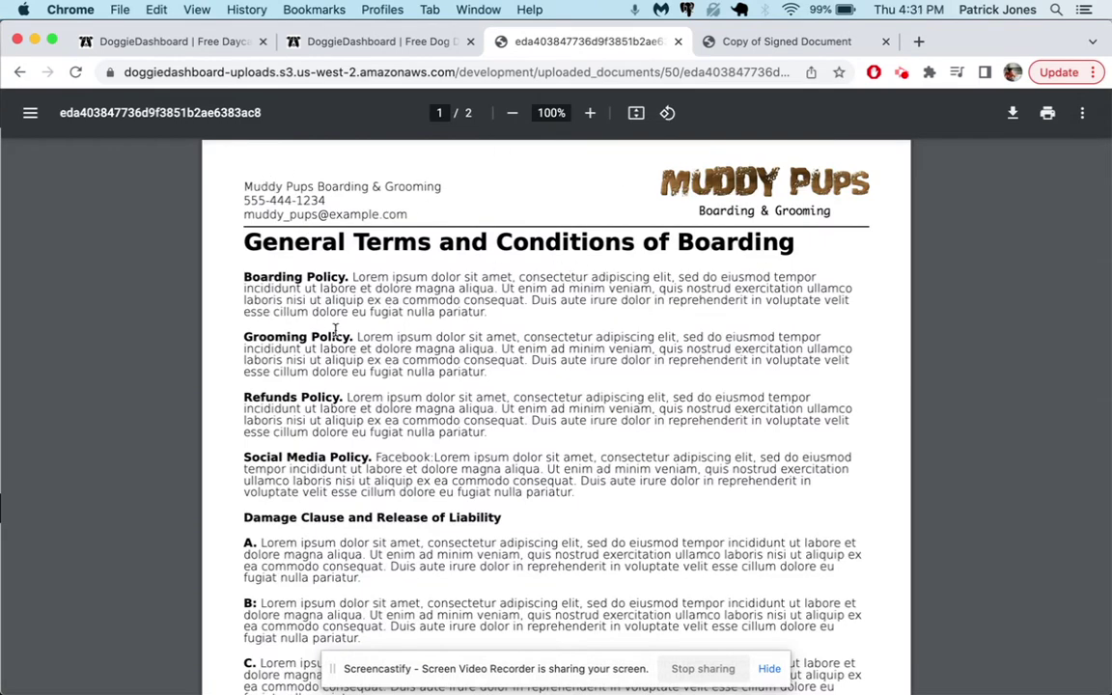
- Scroll the signed PDF to the SJ signature on page 2, then close the PDF tab
scroll(315, 351, down, 15)
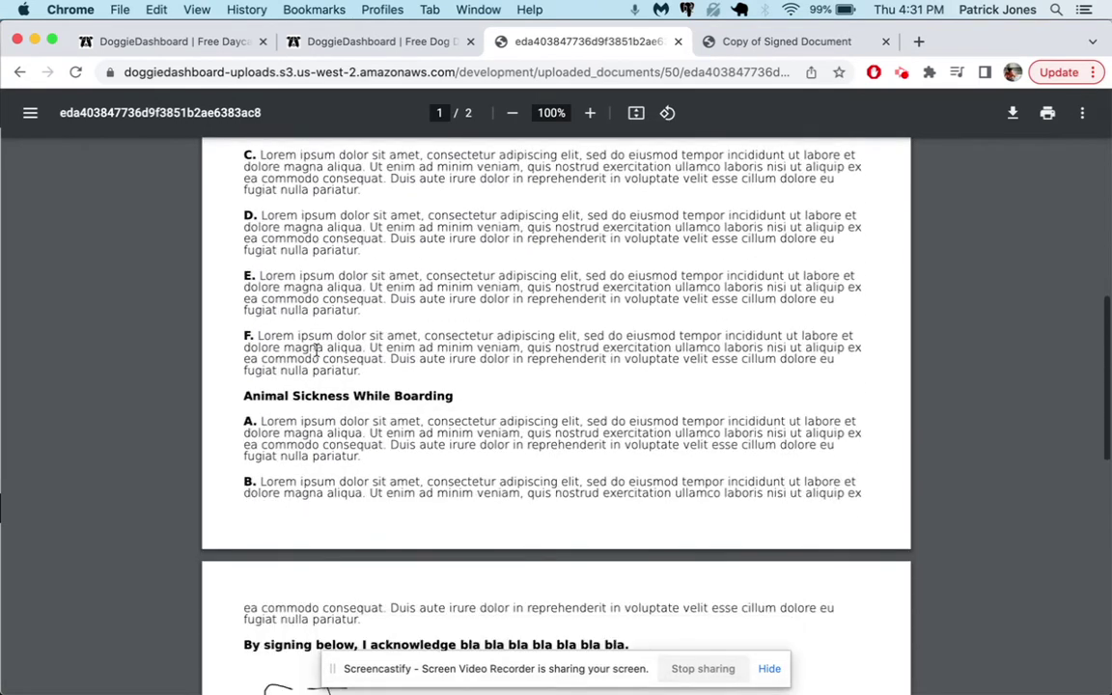
scroll(316, 351, down, 2)
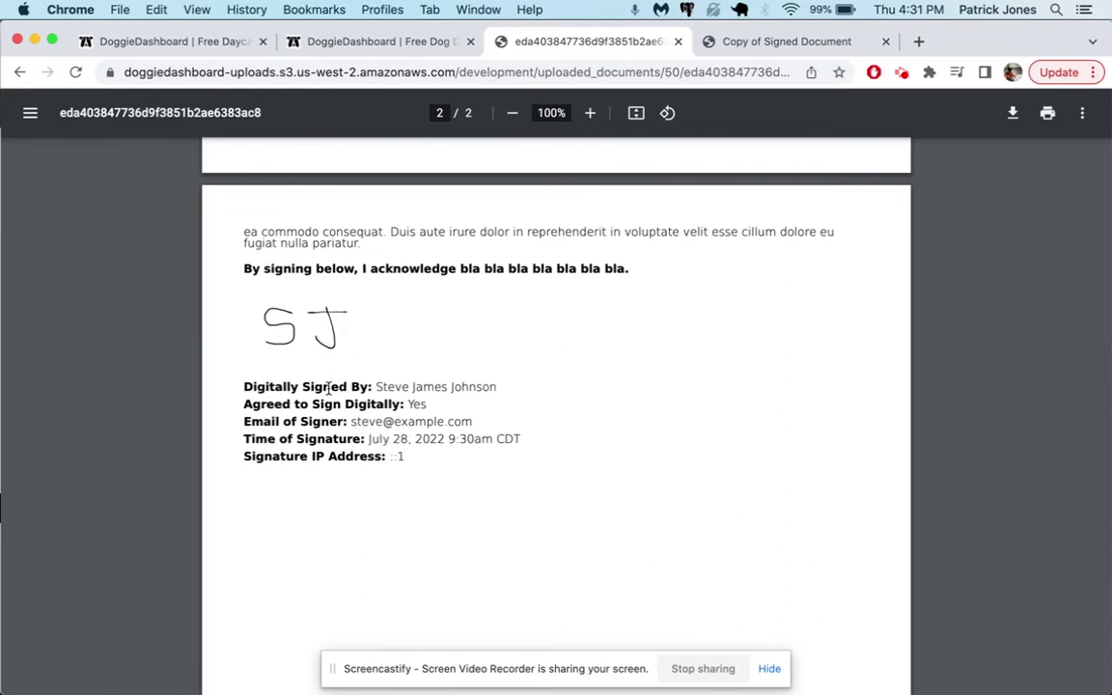
scroll(486, 385, up, 17)
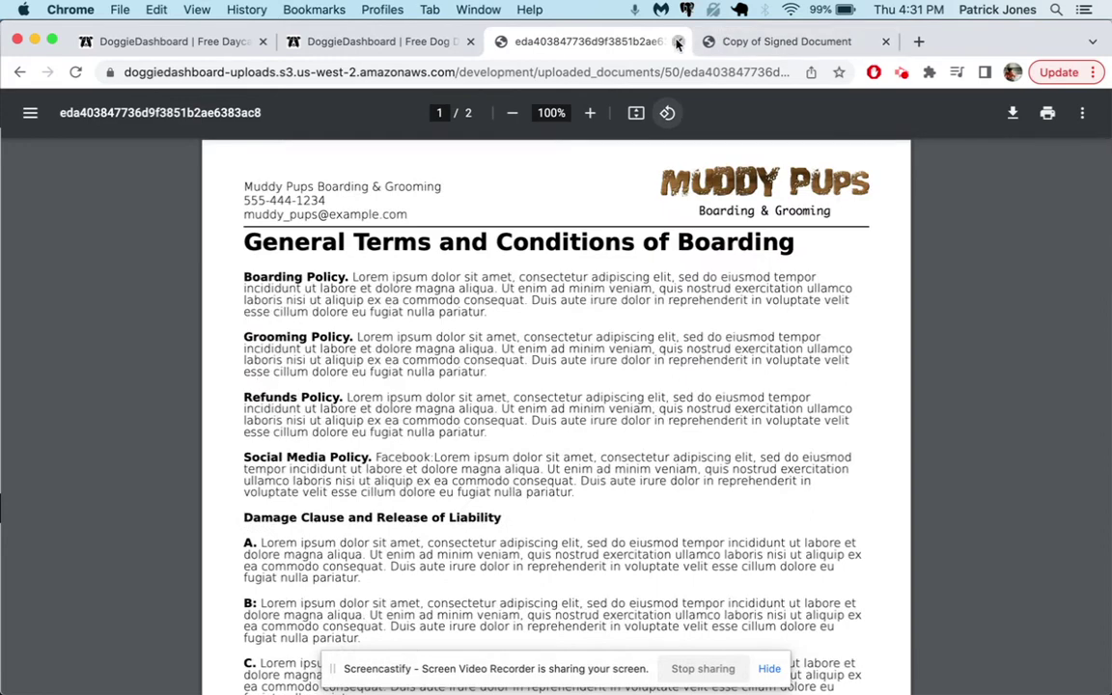
click(678, 41)
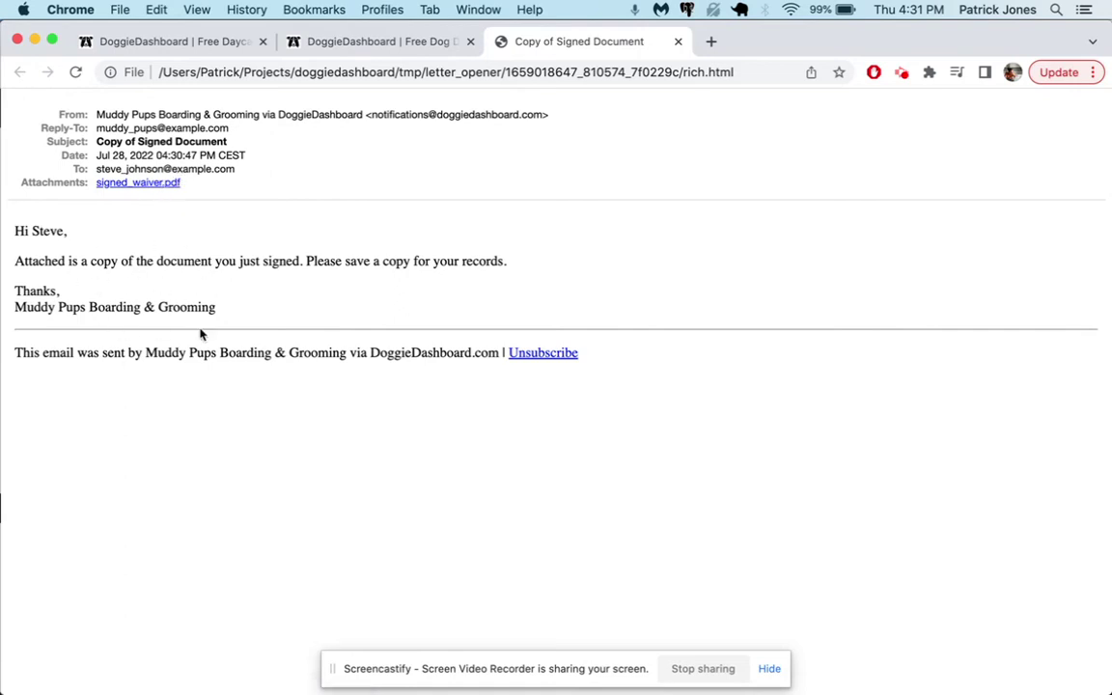
- Close the extra email tabs and refresh the signature requests list showing the waiver Signed
click(678, 42)
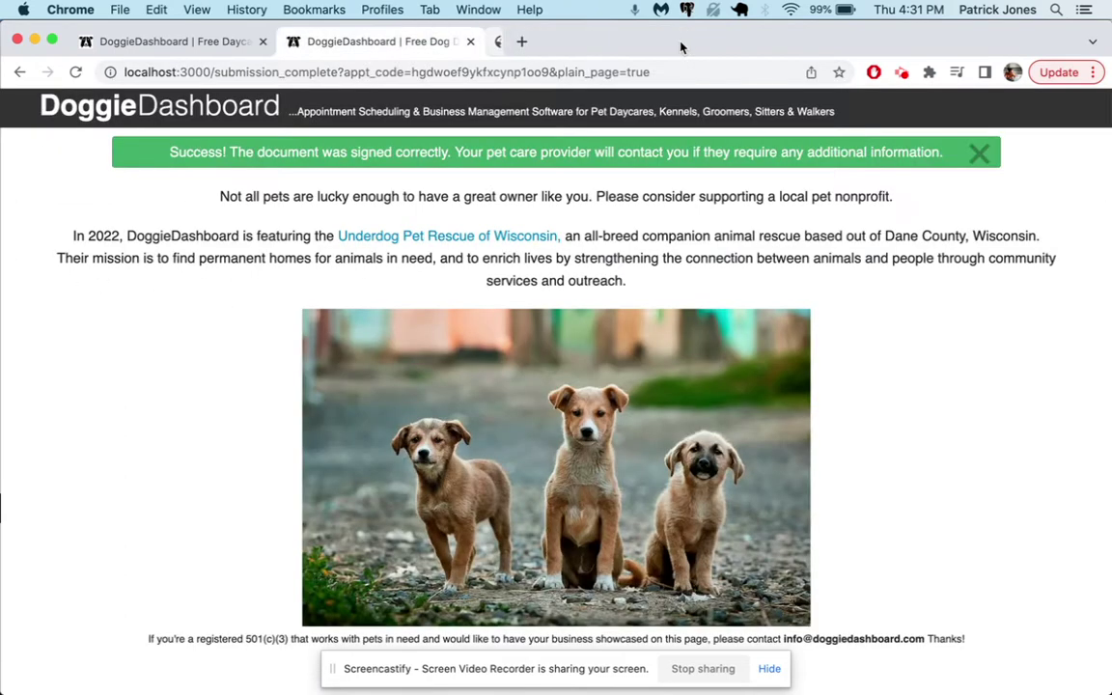
click(470, 42)
click(76, 72)
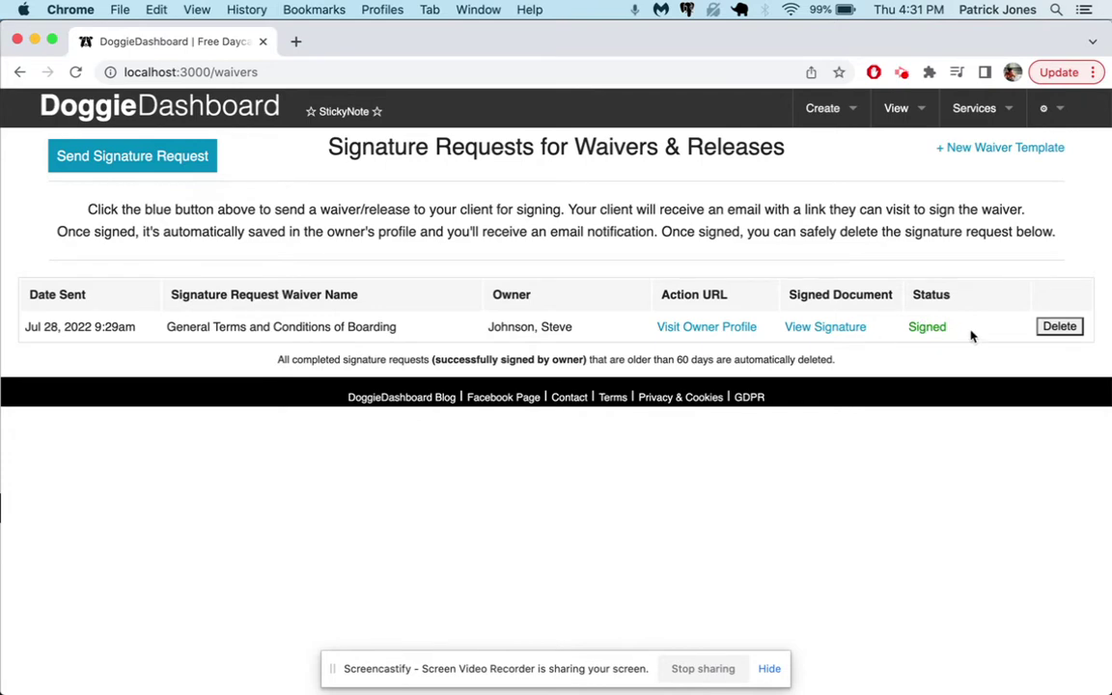
- Send a new request for General Terms and Conditions of Boarding to a second owner
click(172, 154)
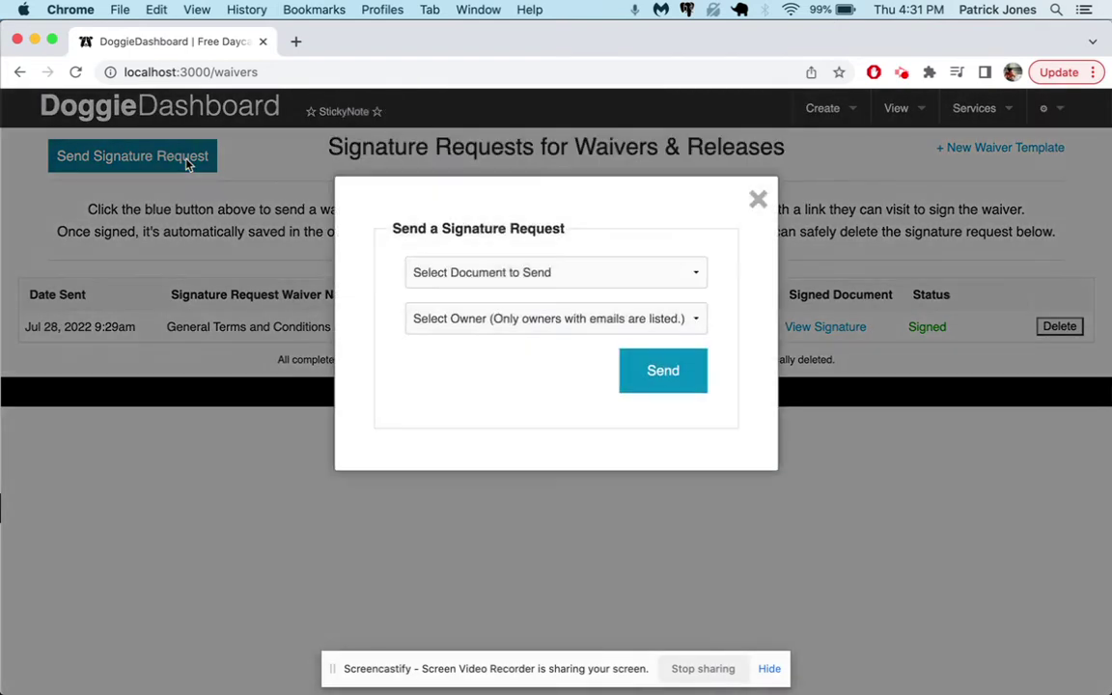
click(449, 272)
click(453, 288)
click(502, 319)
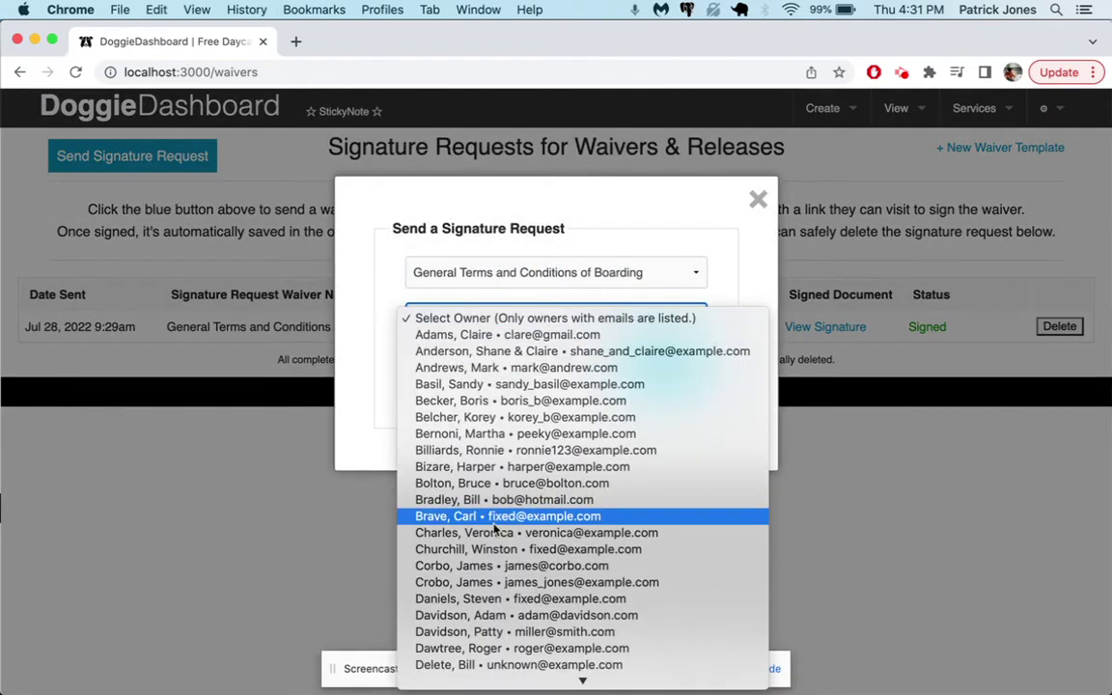
scroll(496, 529, down, 2)
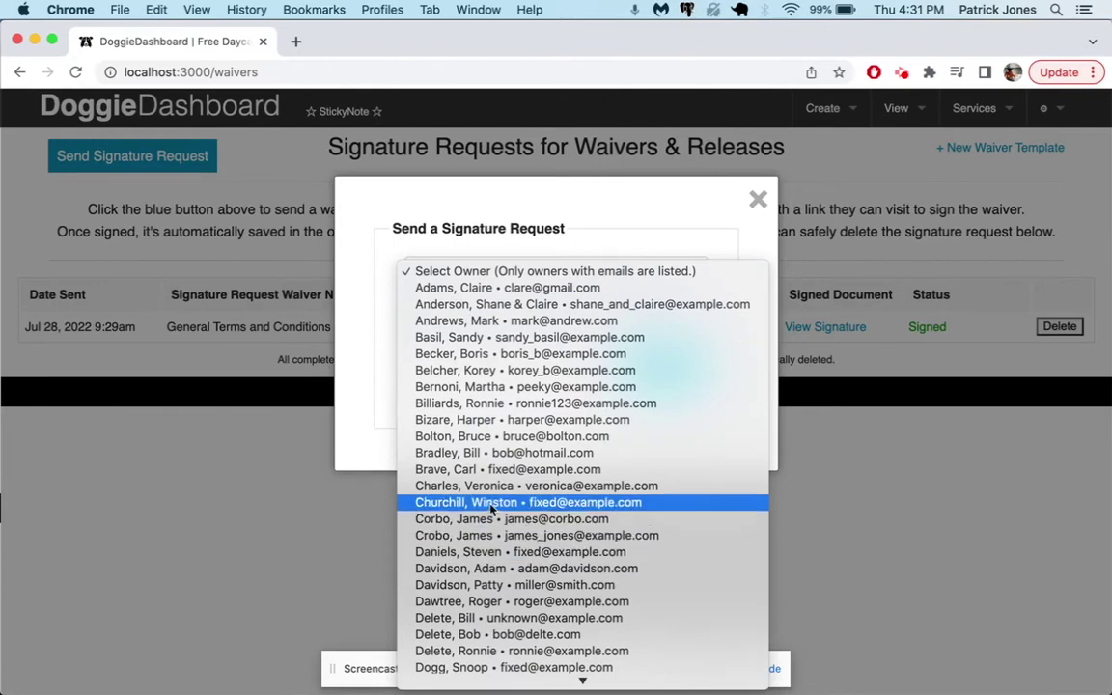
click(492, 510)
click(678, 378)
- Return to the requests page, check the new request reads Delivered, Unsigned, and reload
click(453, 42)
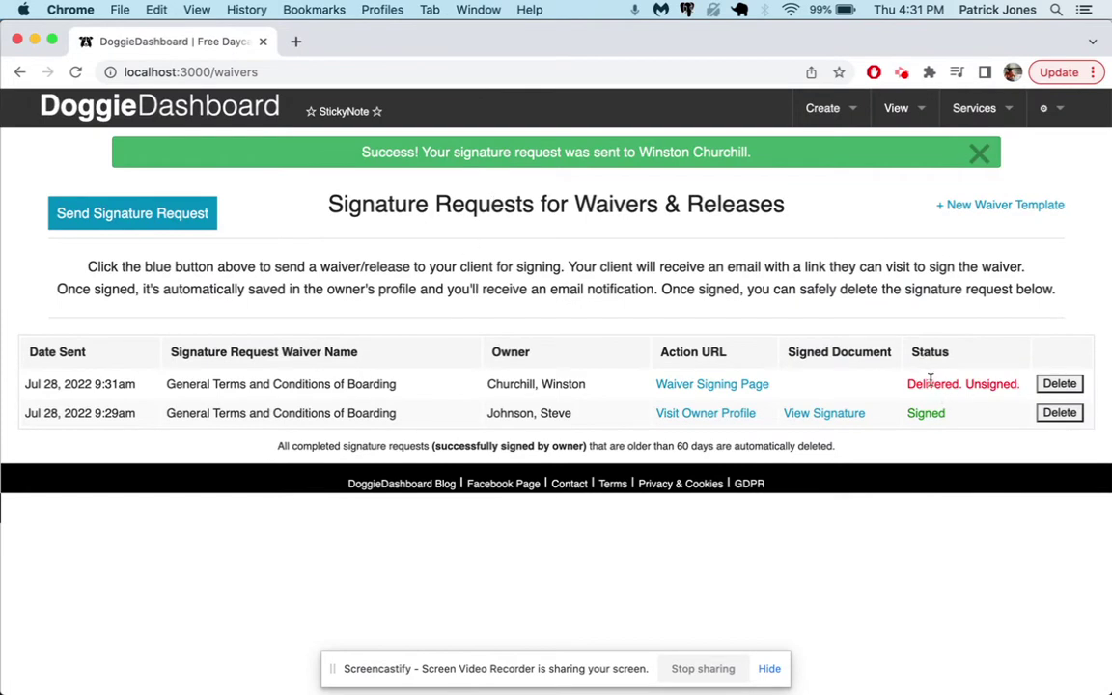
drag(909, 385, 1025, 386)
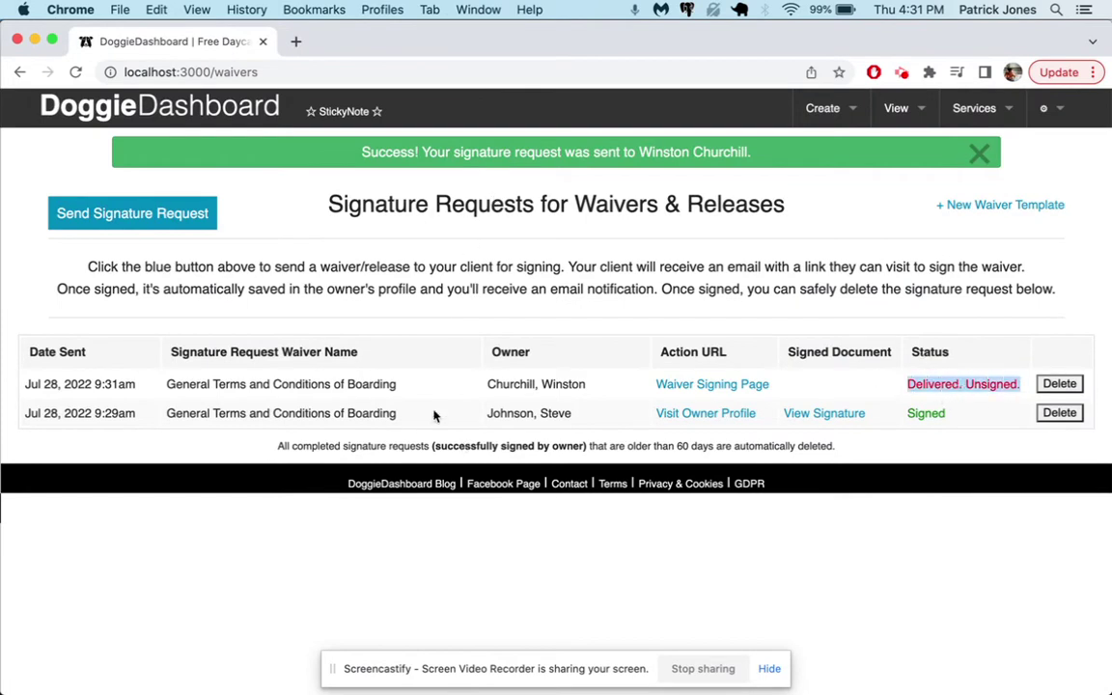
click(368, 282)
key(super+r)
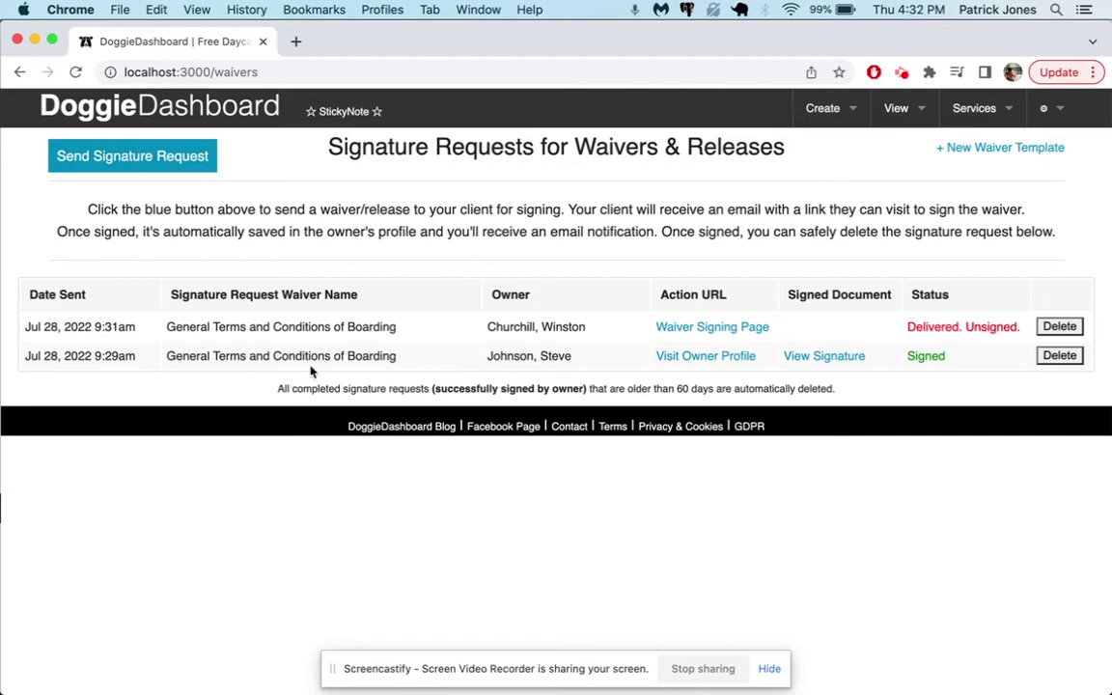
click(699, 359)
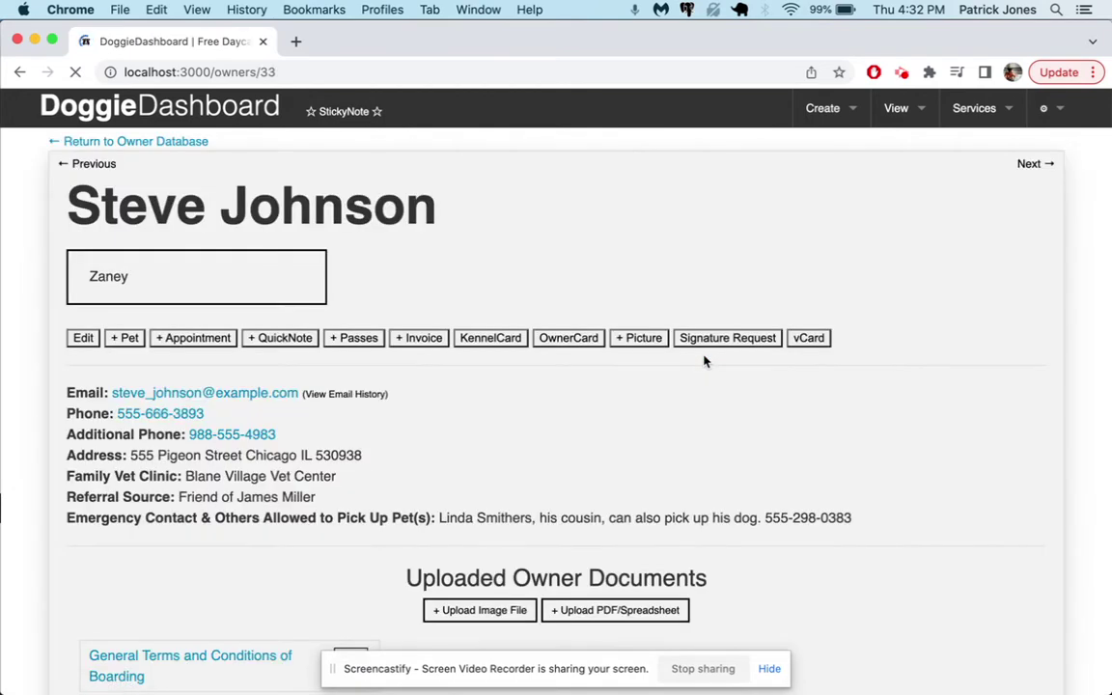
scroll(704, 360, down, 3)
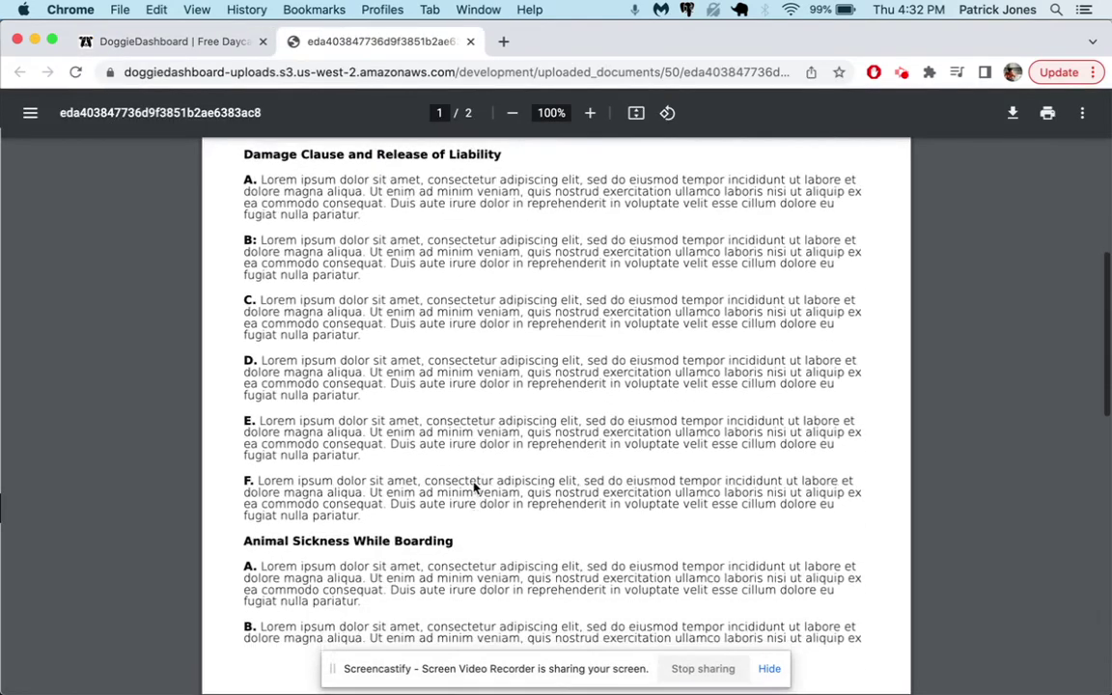
scroll(474, 488, down, 10)
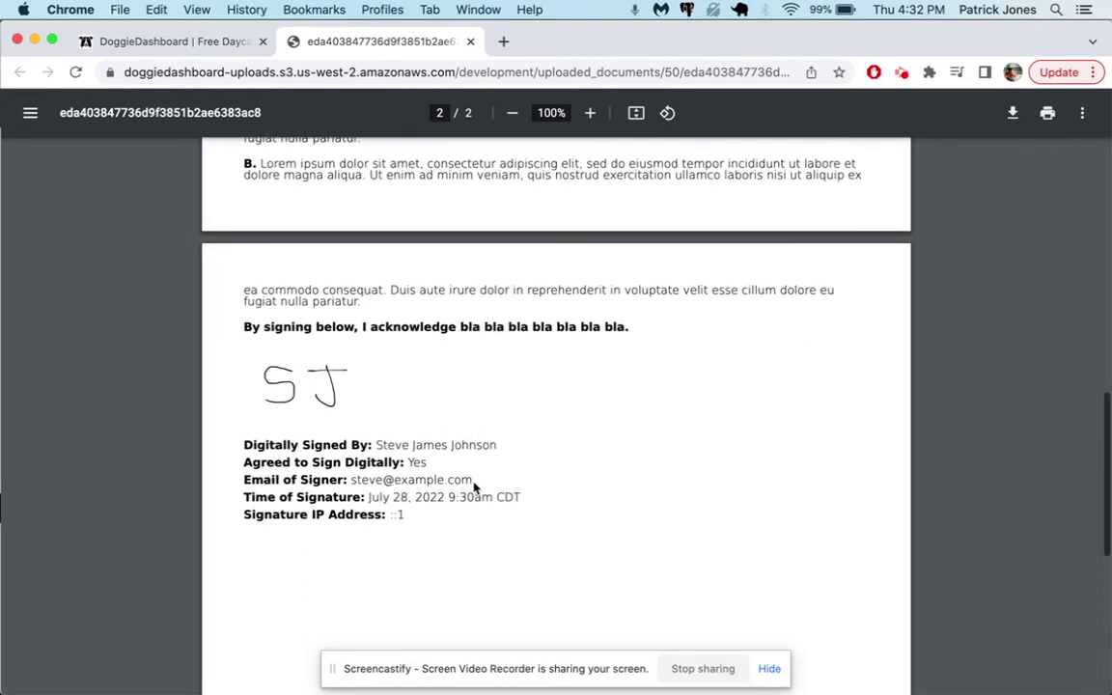
click(472, 42)
click(21, 73)
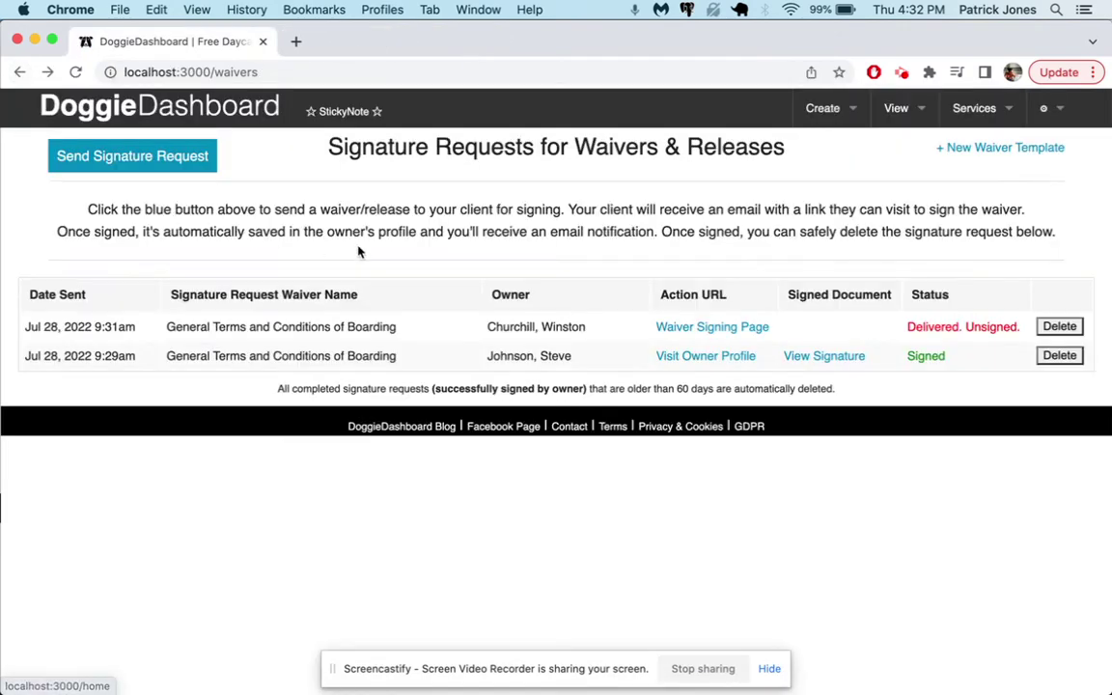
click(74, 71)
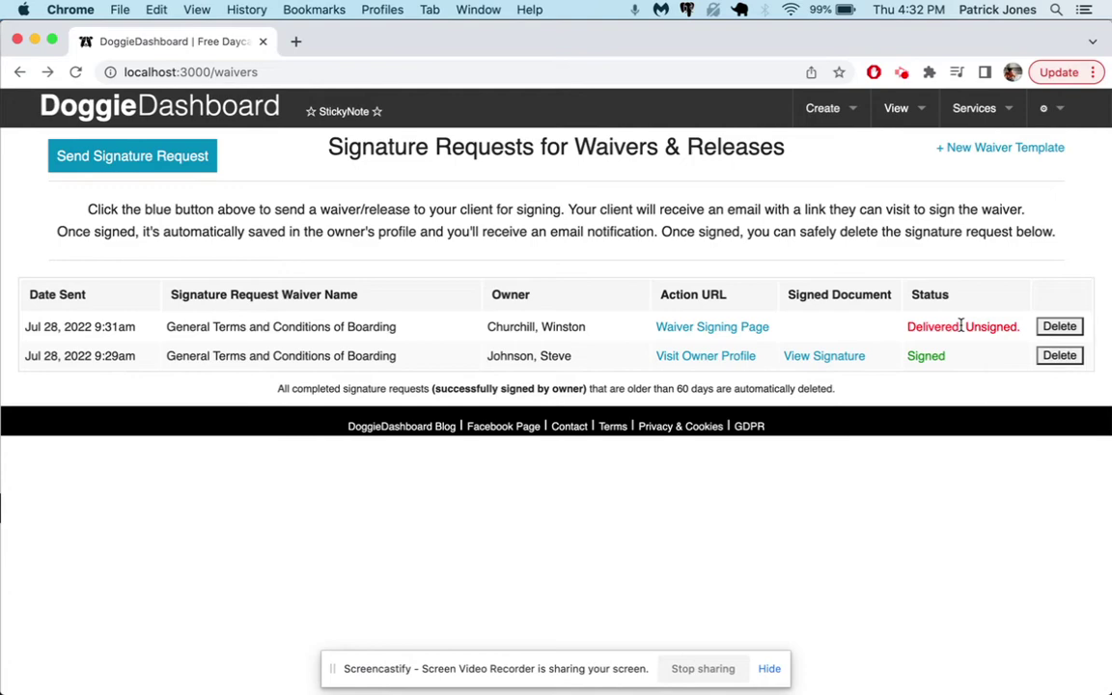
click(152, 152)
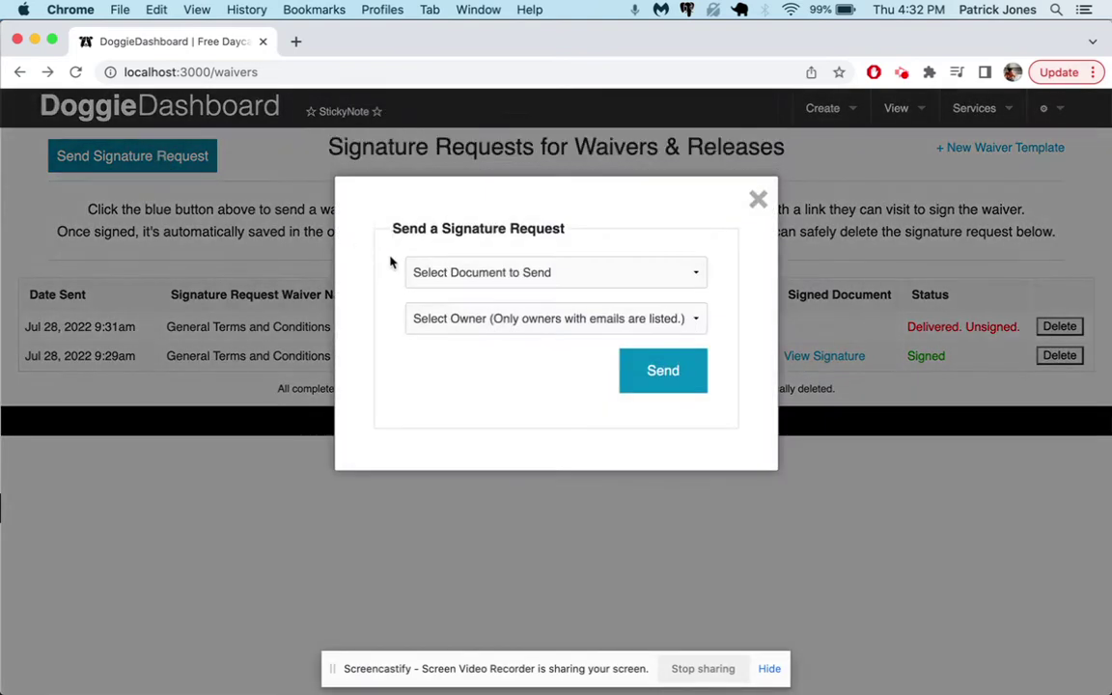
click(288, 172)
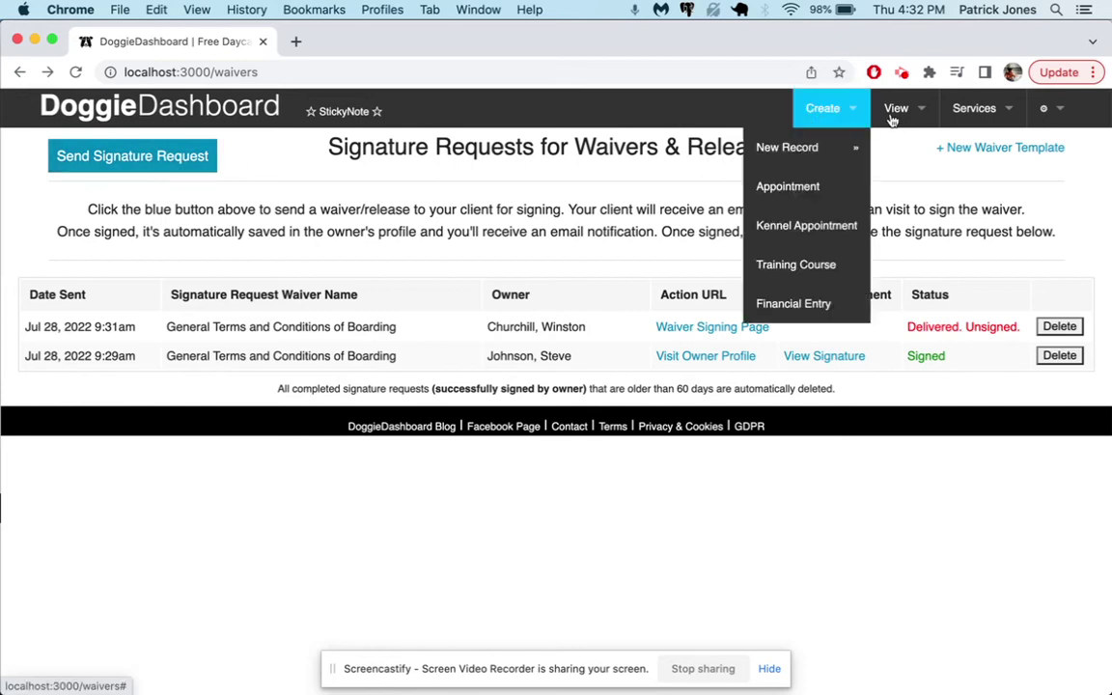
- Open the New Client Registration Form from the Services menu
mouse_move(977, 114)
click(944, 424)
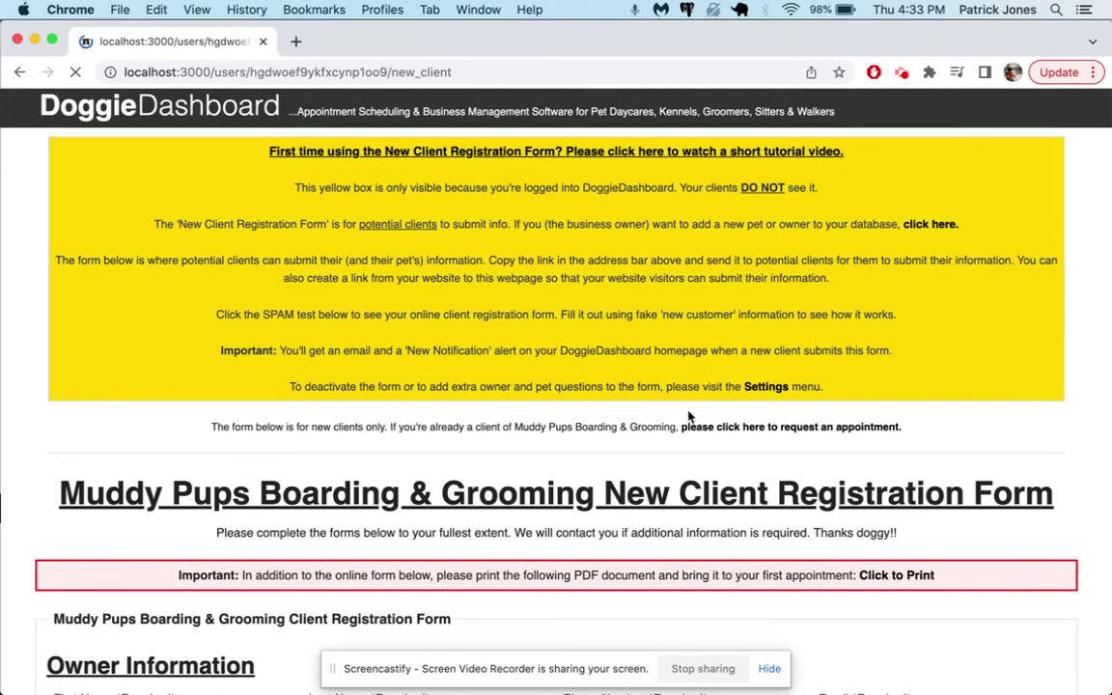
scroll(628, 422, down, 10)
- Enter the owner's first and last name, phone number and email address
click(253, 272)
text(Mary)
key(Tab)
text(Poppin)
key(Tab)
text(55-49)
key(BackSpace)
key(BackSpace)
key(BackSpace)
text(5-4983)
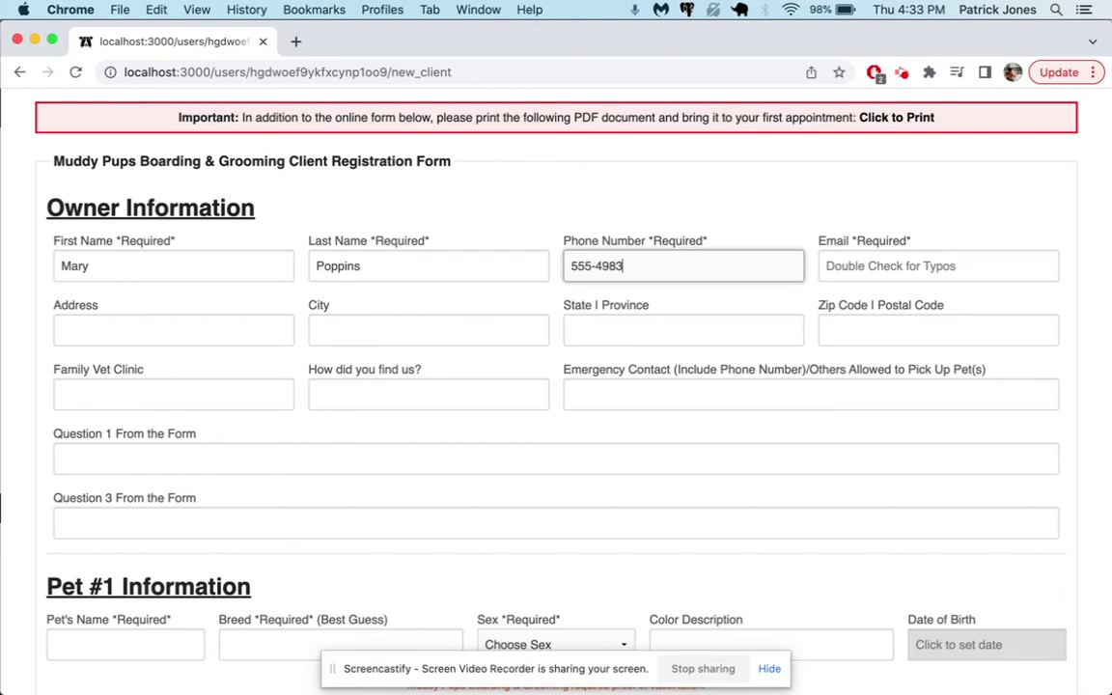
key(Tab)
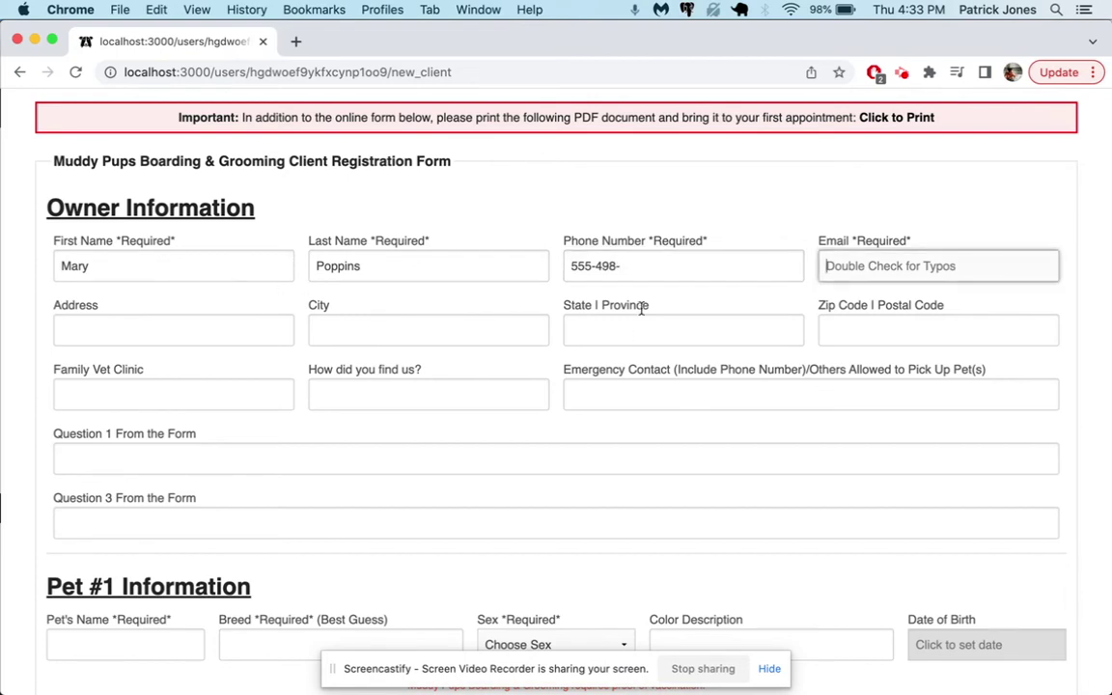
click(667, 269)
text(3439)
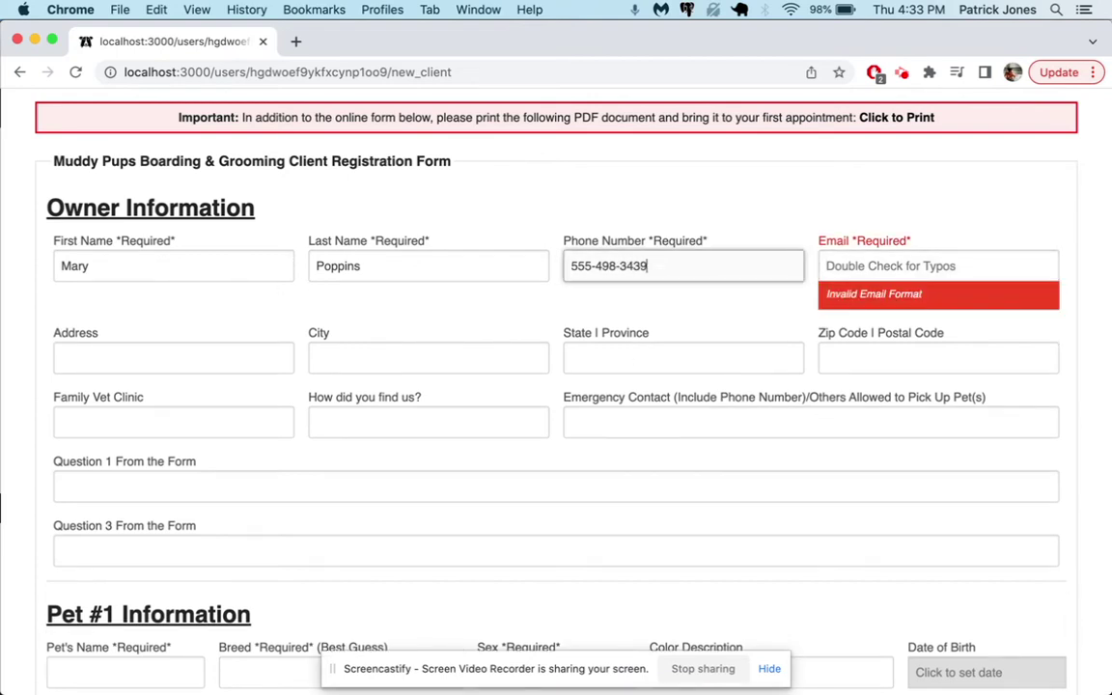
key(Tab)
text(mary_poppin@example.com)
click(898, 266)
text(s)
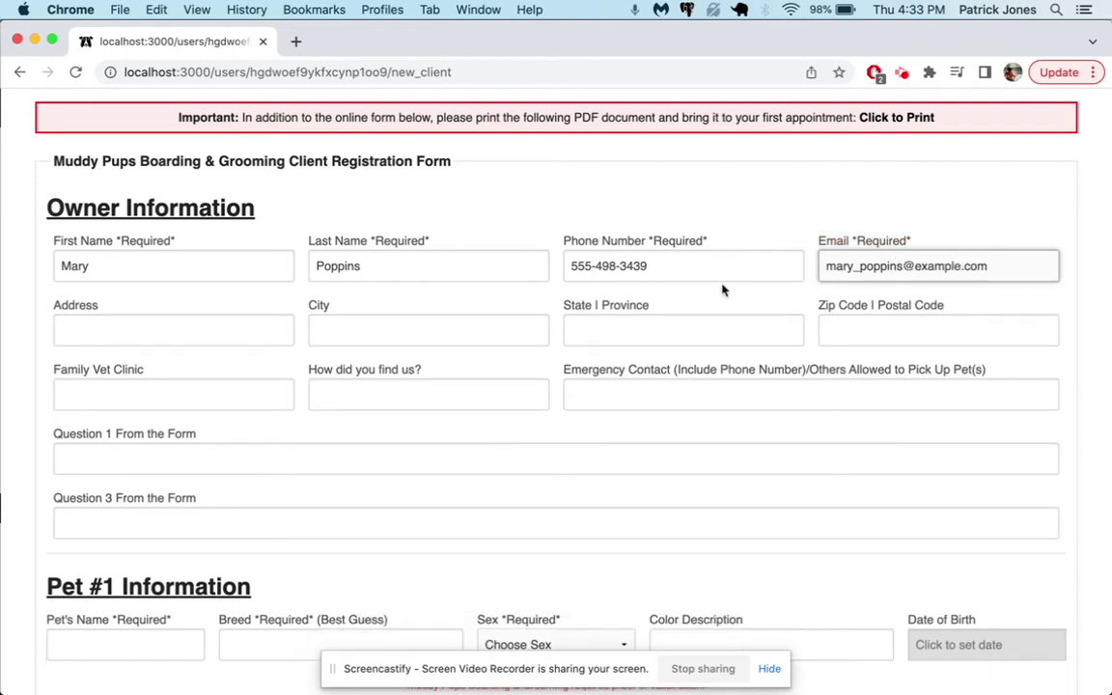
- Enter pet Broomstick: breed Collie, sex Spayed Female, colour Brown and White
scroll(253, 291, down, 1)
scroll(248, 288, down, 5)
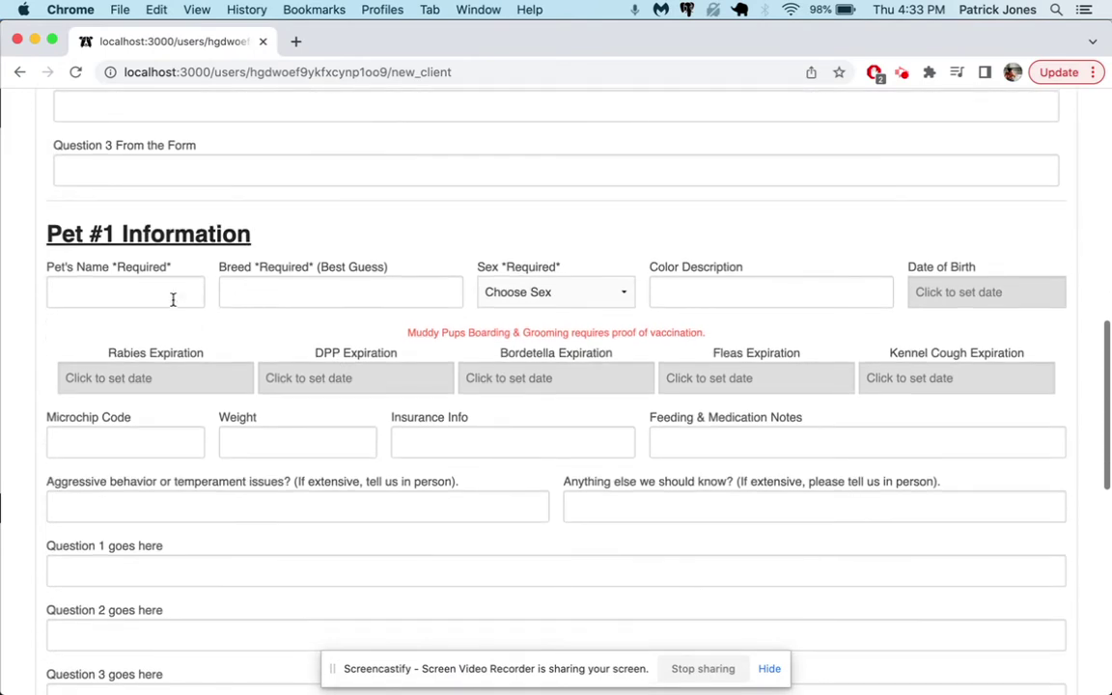
click(173, 298)
text(Broomstick)
key(Tab)
text(Collie)
key(Tab)
key(u)
click(514, 305)
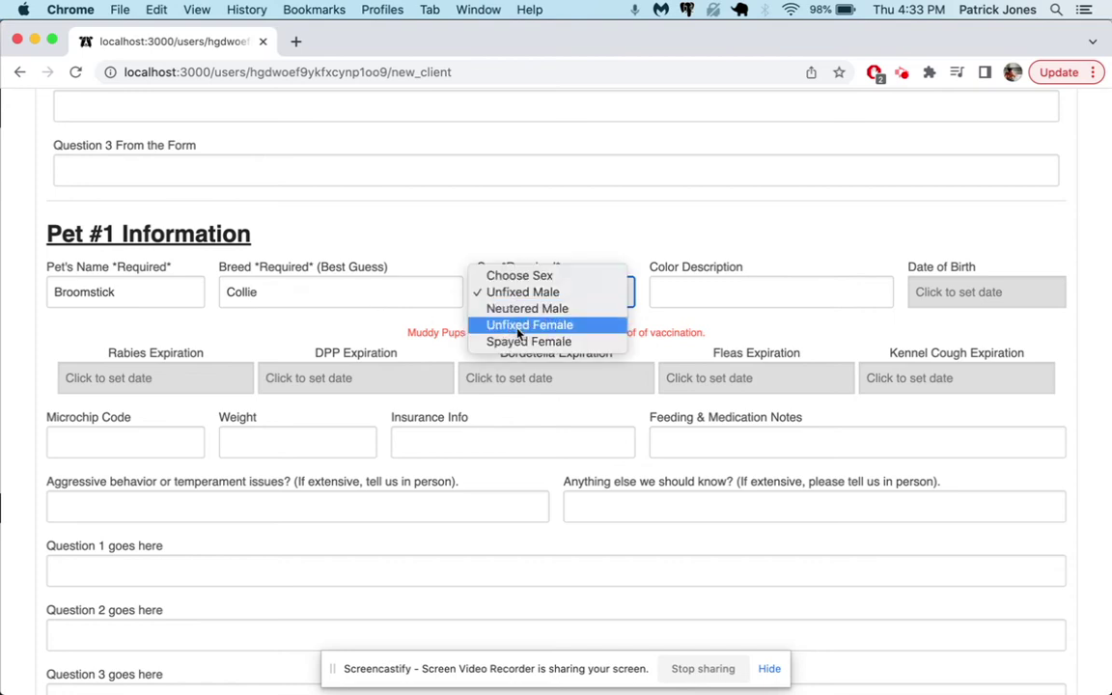
click(515, 341)
click(707, 288)
text(Brown and White)
- Scroll to the 2+2 robot check and select its answer field
scroll(779, 378, down, 10)
scroll(780, 378, down, 1)
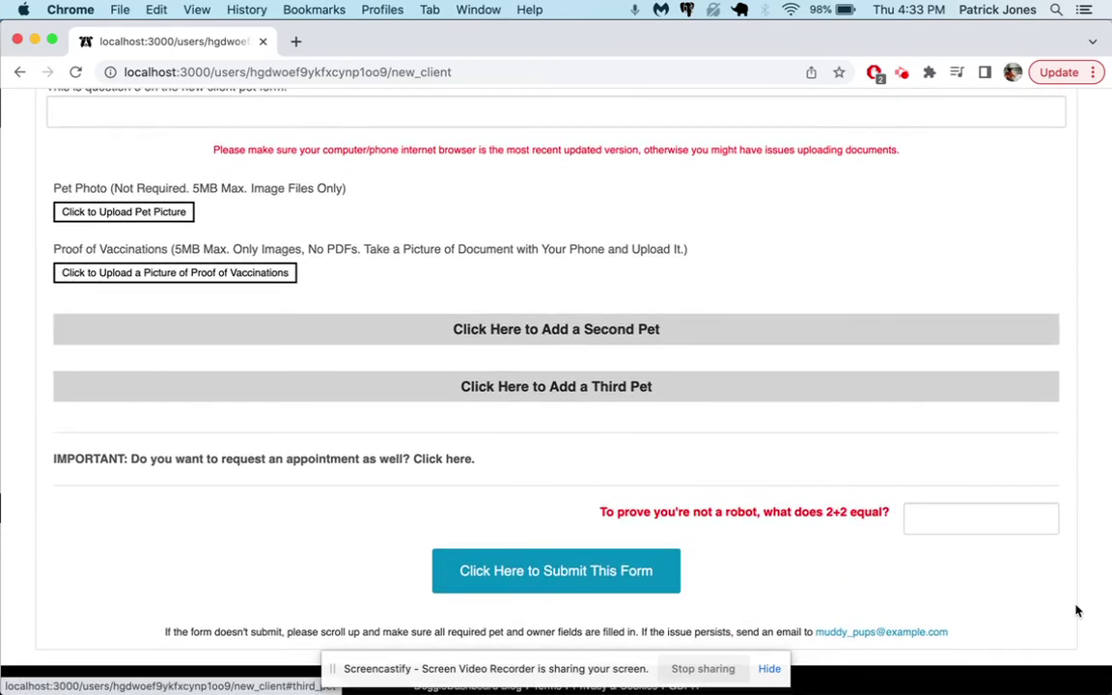
click(984, 518)
- Answer 4 to the robot check and submit the registration form
text(4)
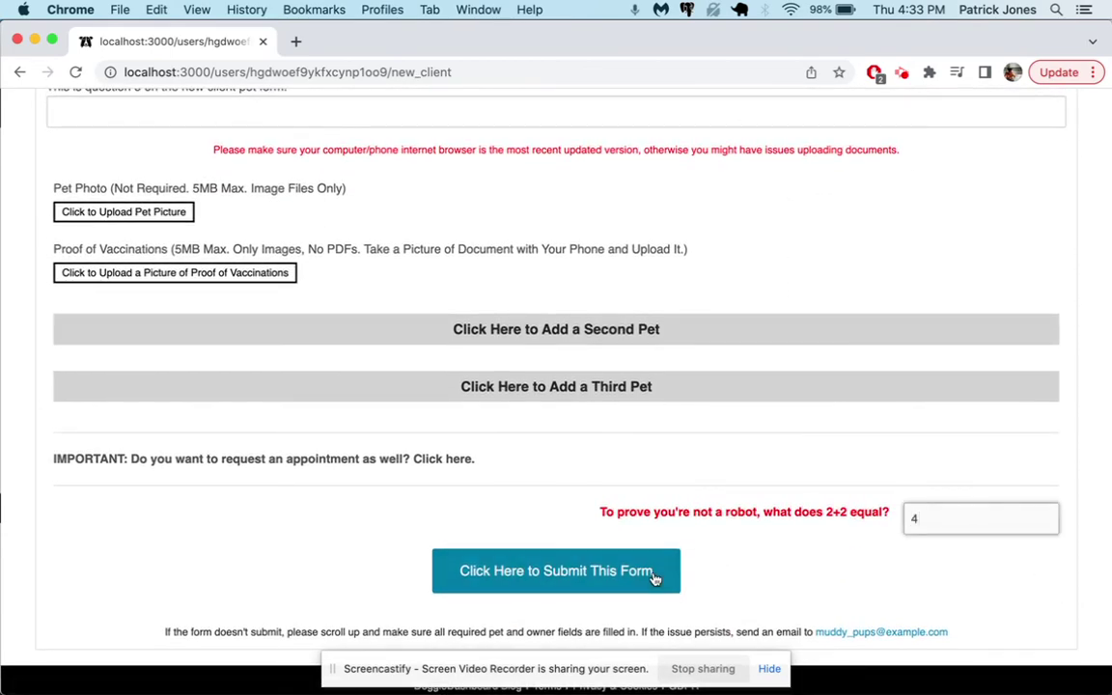
click(650, 572)
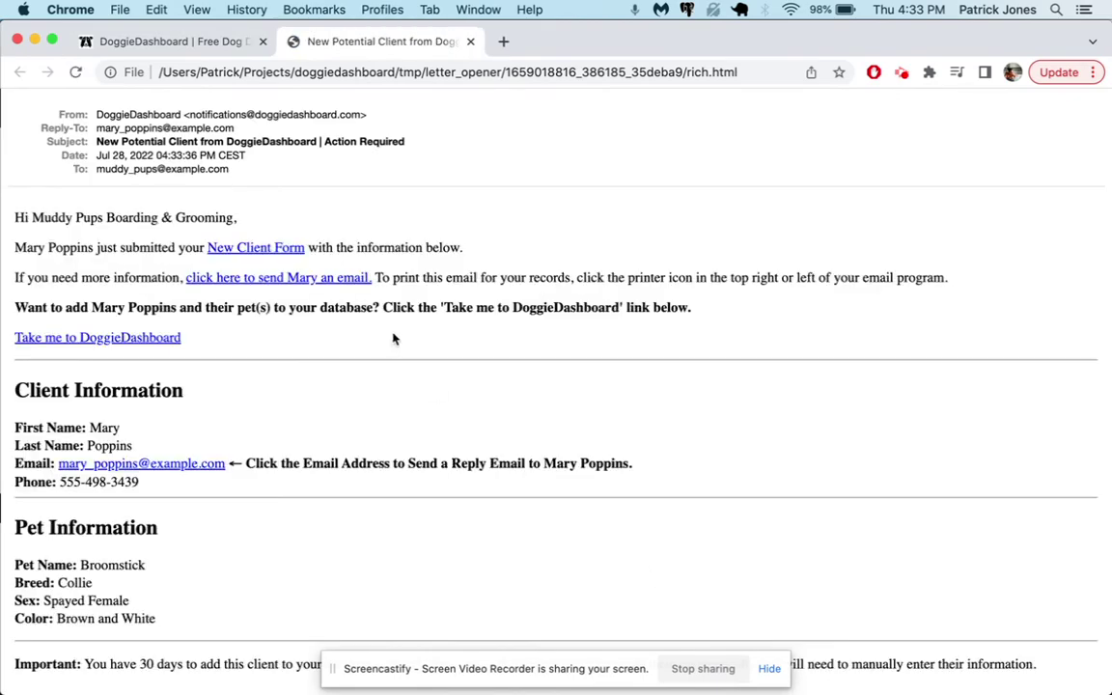
click(185, 46)
- Review the new client notification email, close it, and go to the dashboard home page
click(318, 41)
drag(59, 216, 213, 387)
click(325, 432)
click(470, 41)
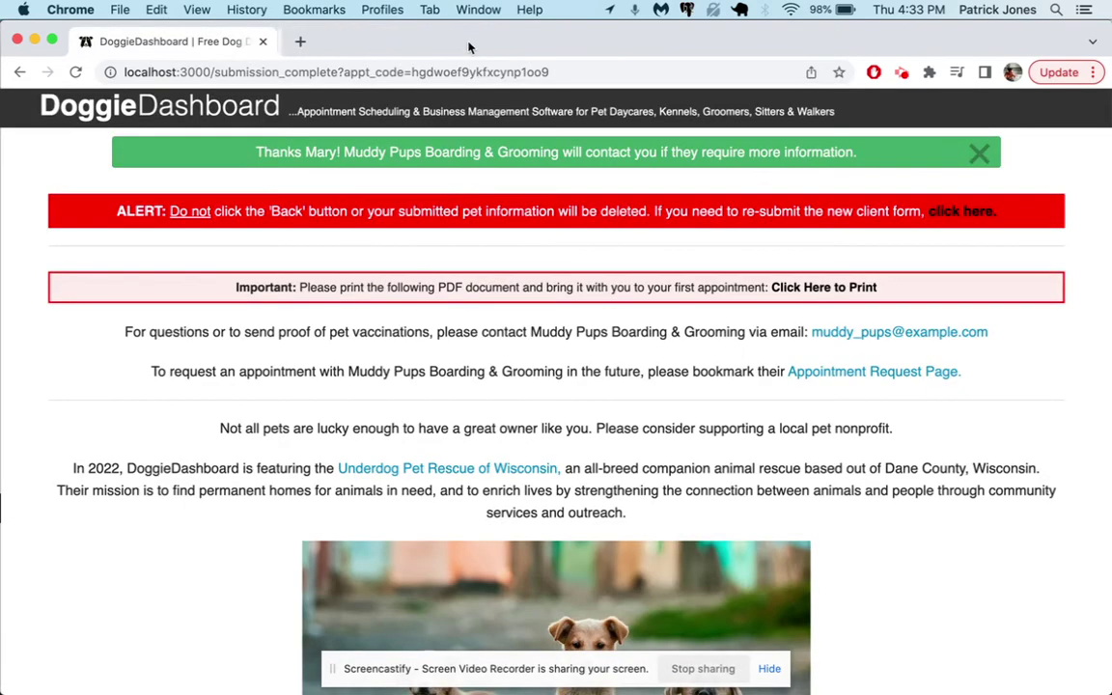
click(247, 114)
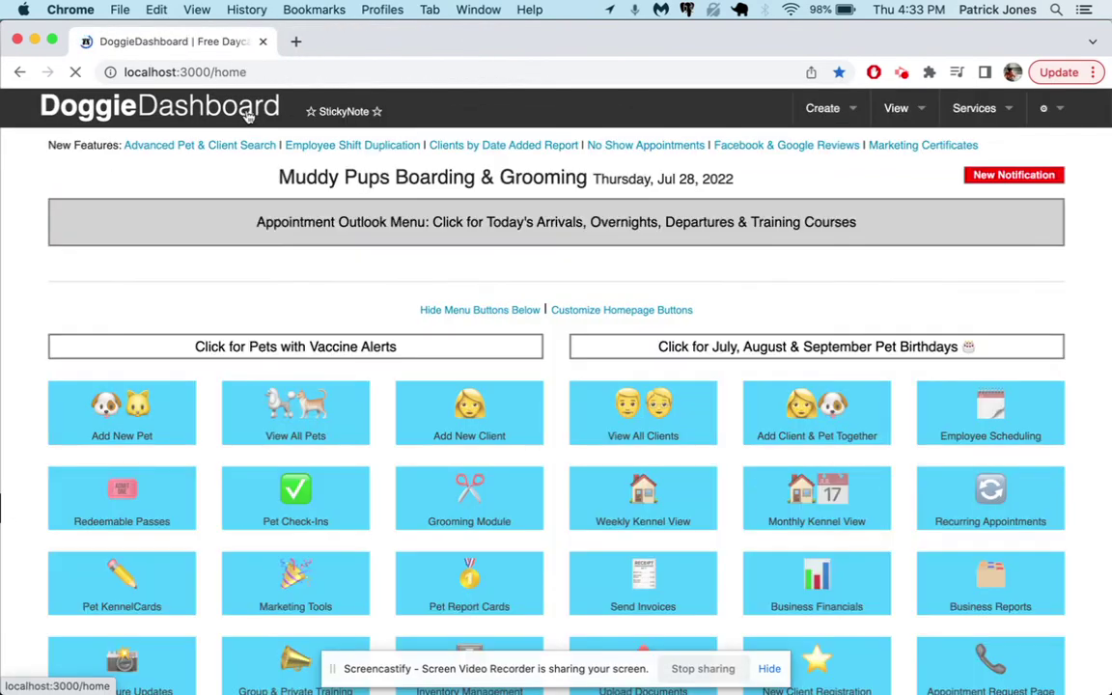
- In the Notification Inbox, delete the waiver-signed notification and confirm with OK
click(1015, 177)
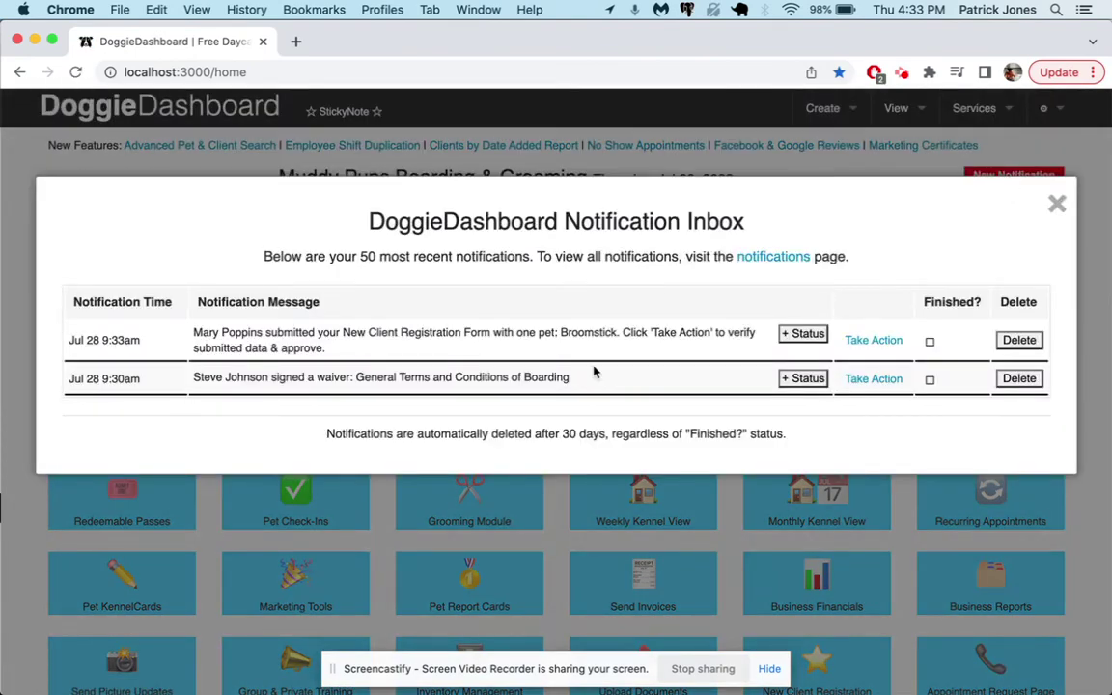
drag(579, 383, 292, 378)
click(251, 380)
click(1019, 377)
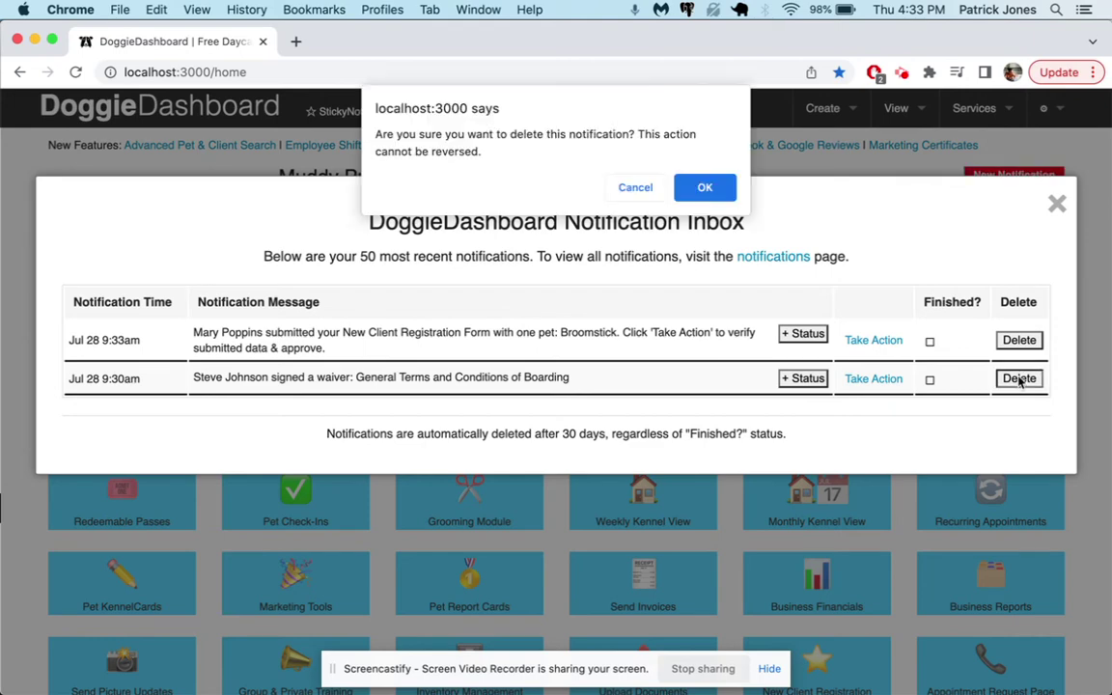
click(704, 186)
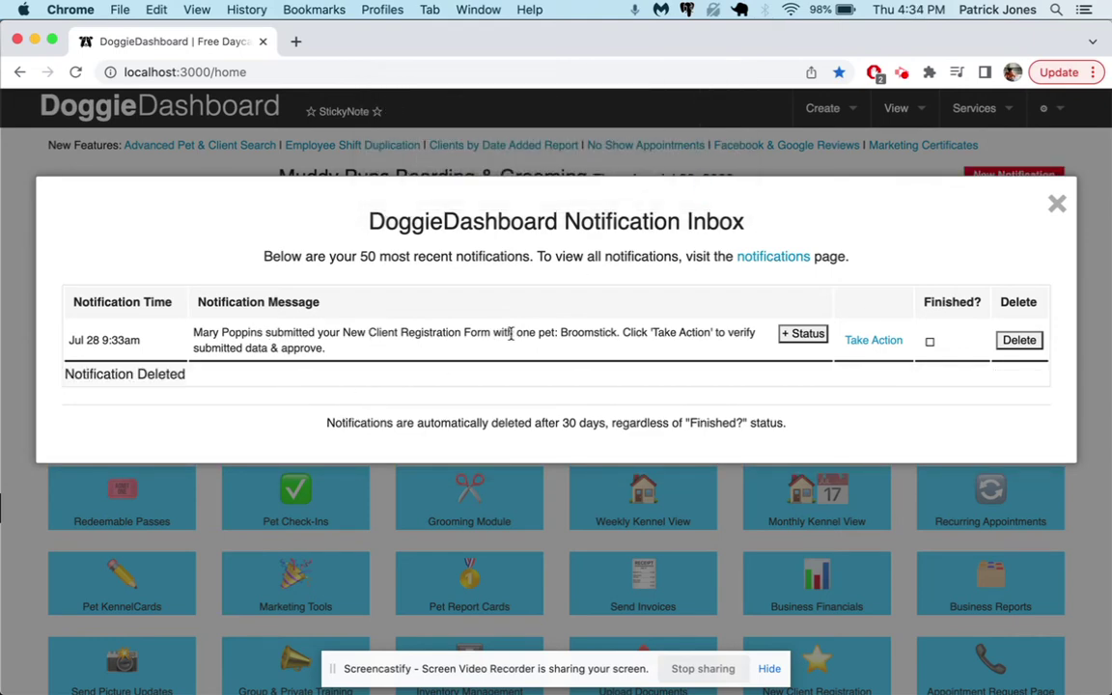
- Via Take Action, save the client and Broomstick to the database and dismiss the success banner
click(884, 345)
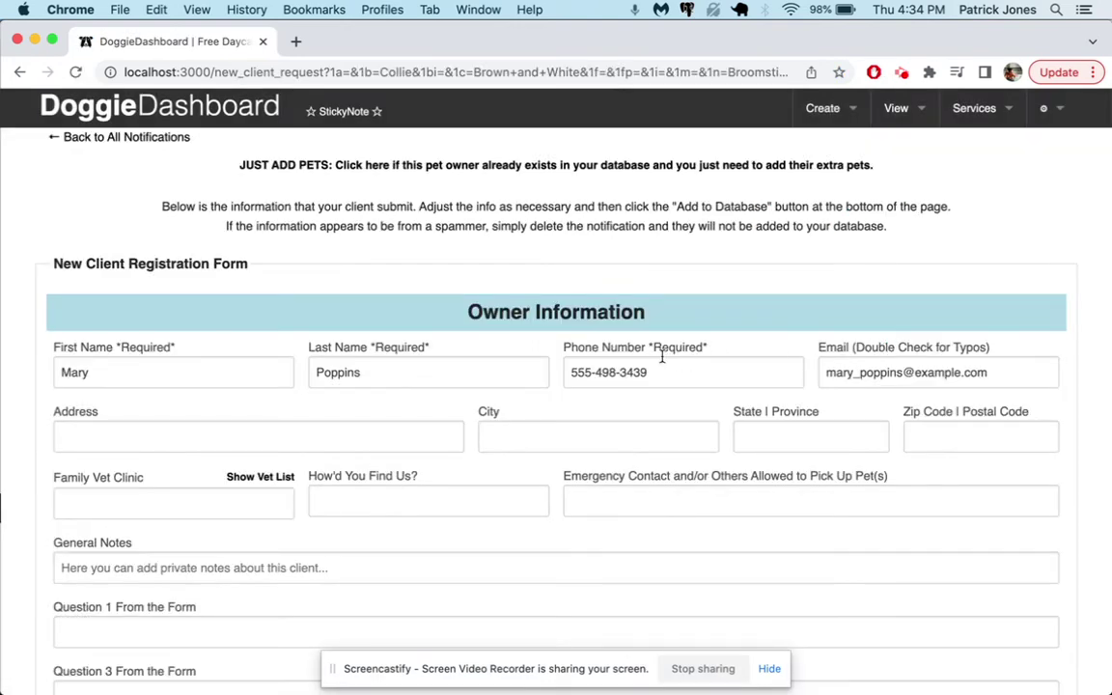
scroll(664, 362, down, 1)
scroll(369, 347, down, 10)
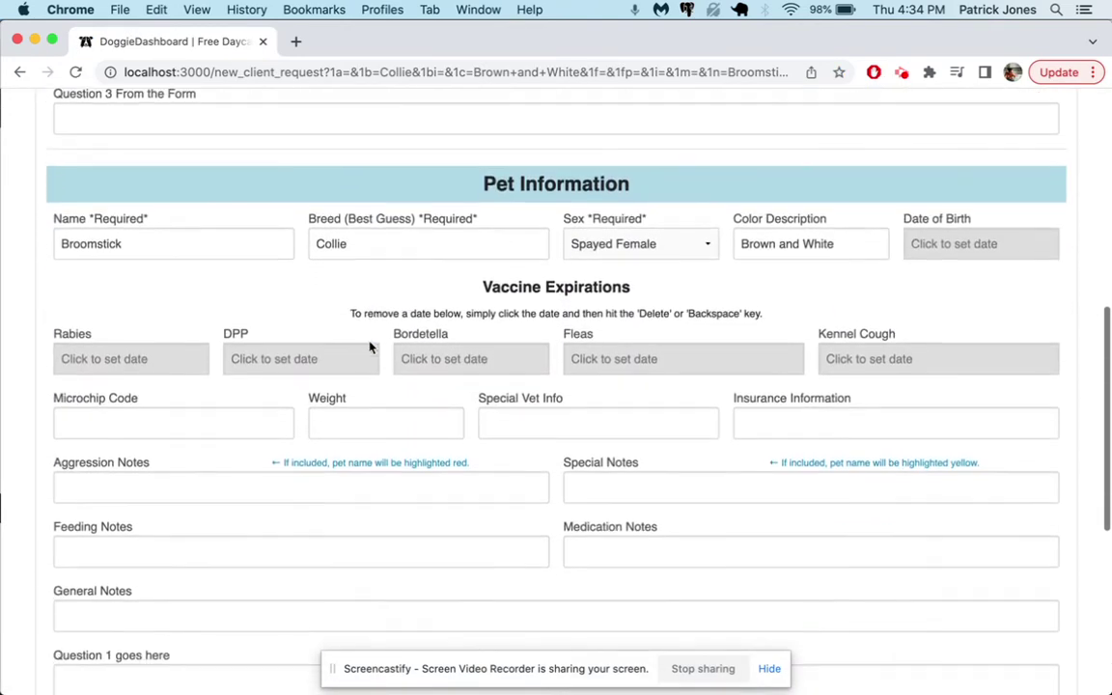
scroll(386, 257, down, 7)
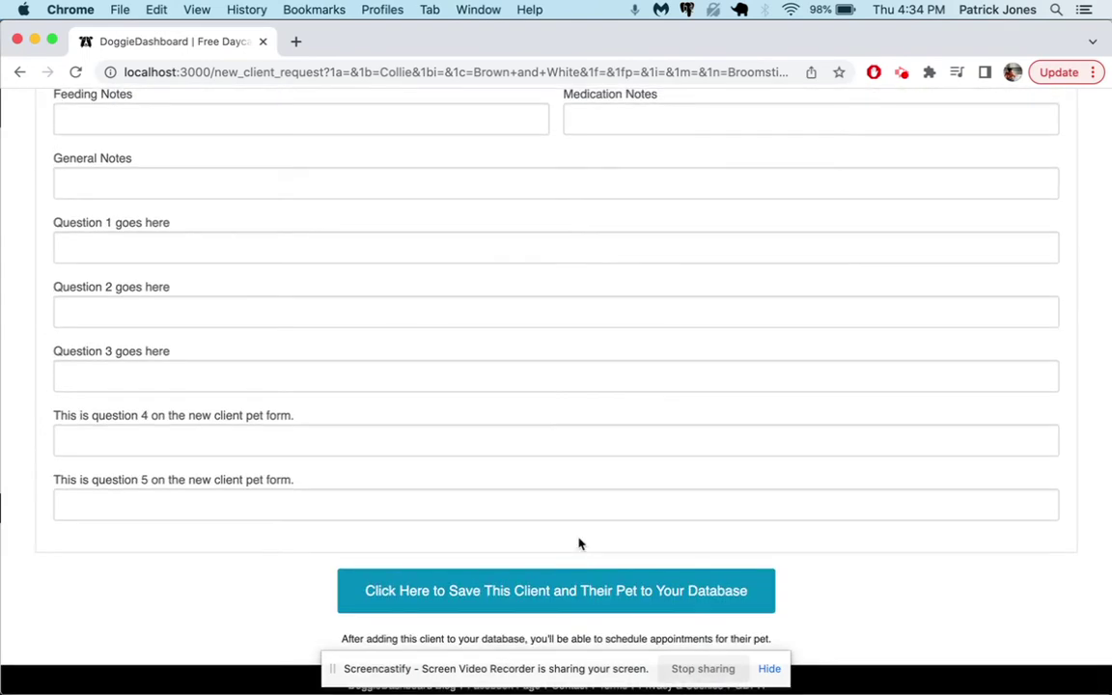
click(546, 595)
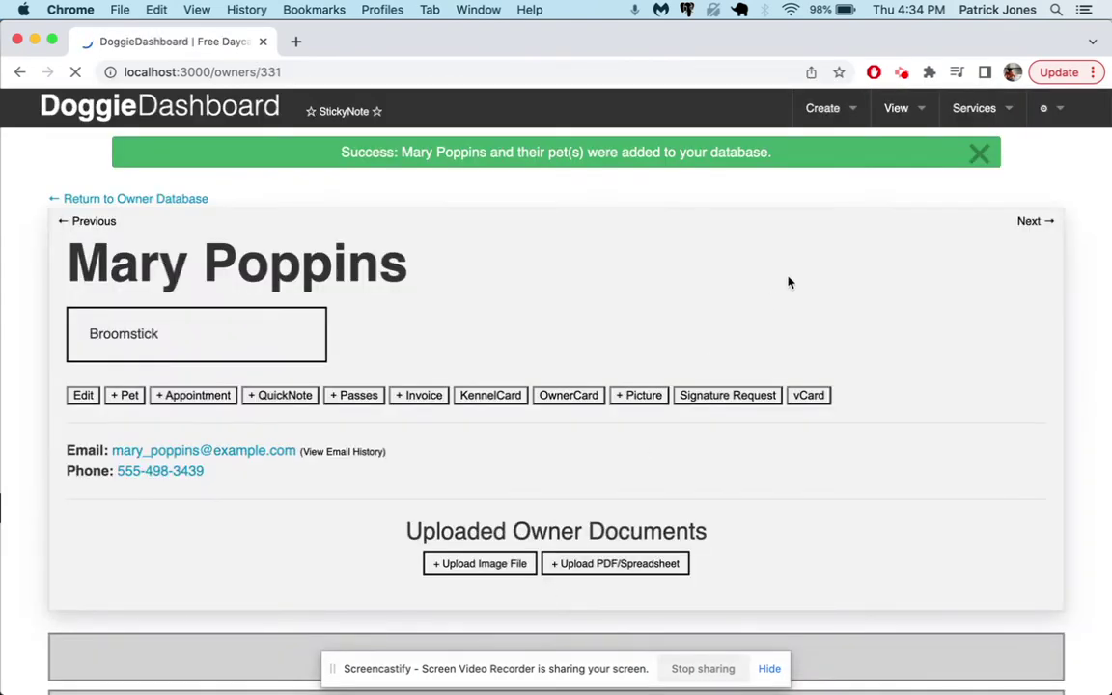
click(977, 154)
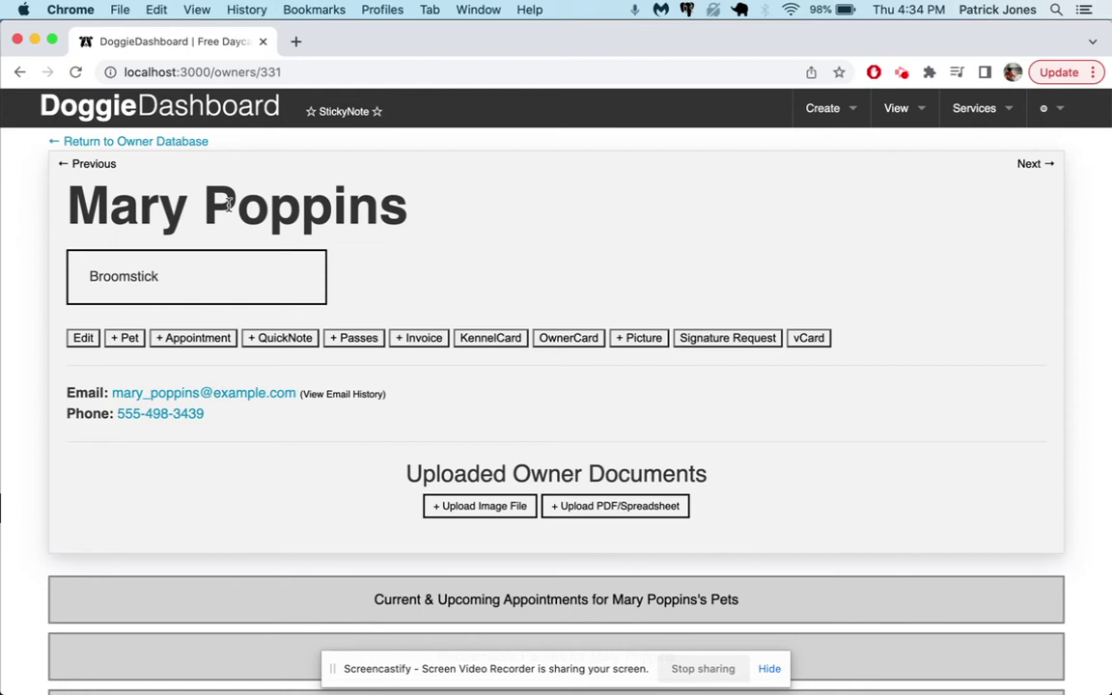
- Send the General Terms and Conditions of Boarding waiver to this owner for e-signing
click(711, 340)
click(504, 274)
click(498, 291)
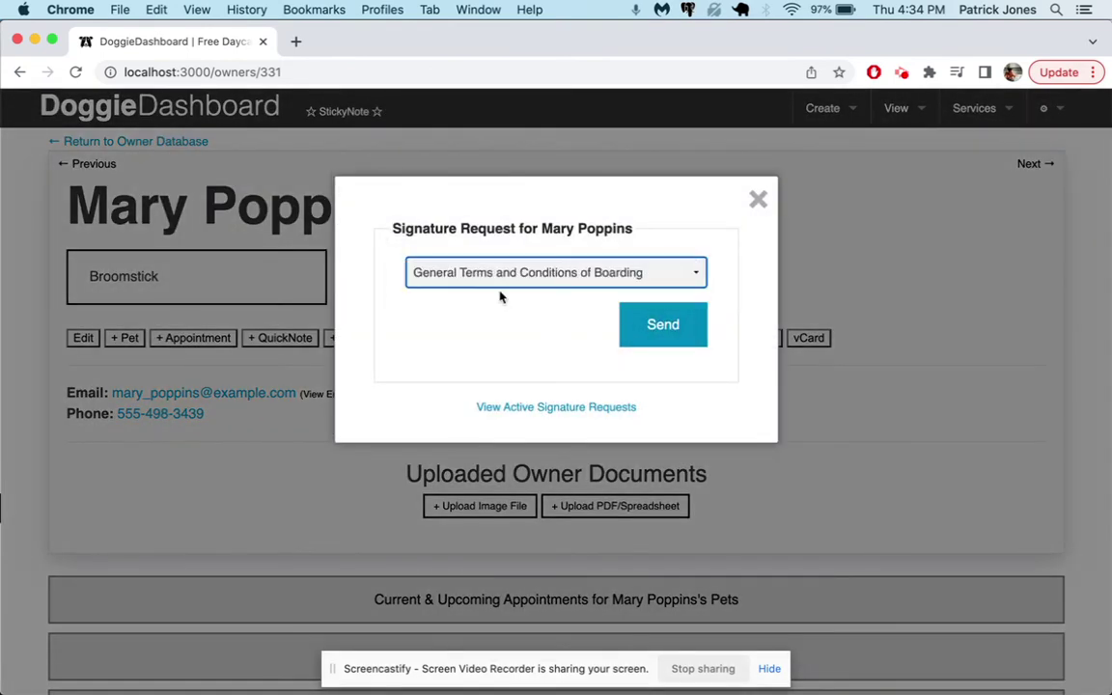
click(661, 328)
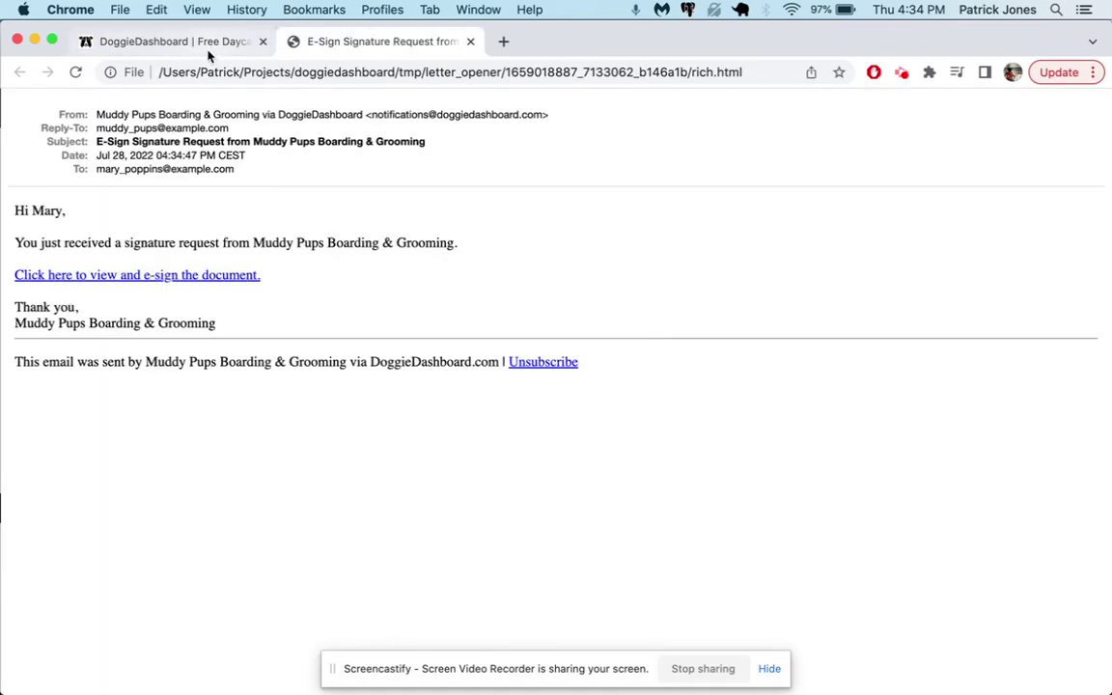
- Open View Active Signature Requests and locate the client's waiver marked Delivered, Unsigned
click(208, 49)
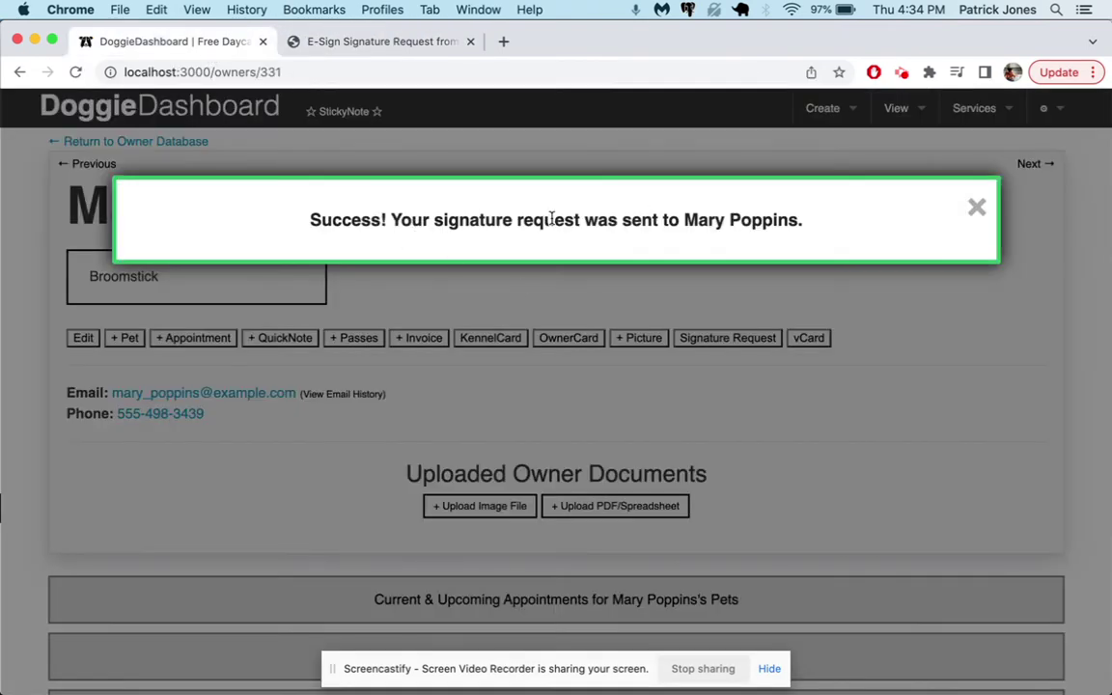
click(975, 208)
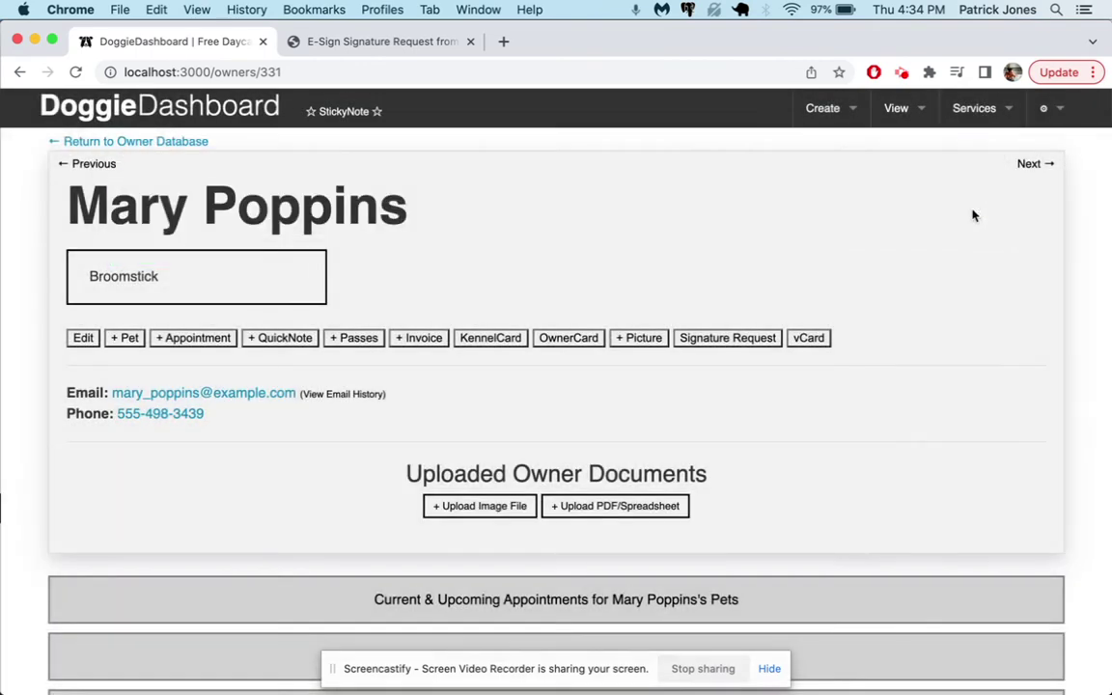
click(730, 340)
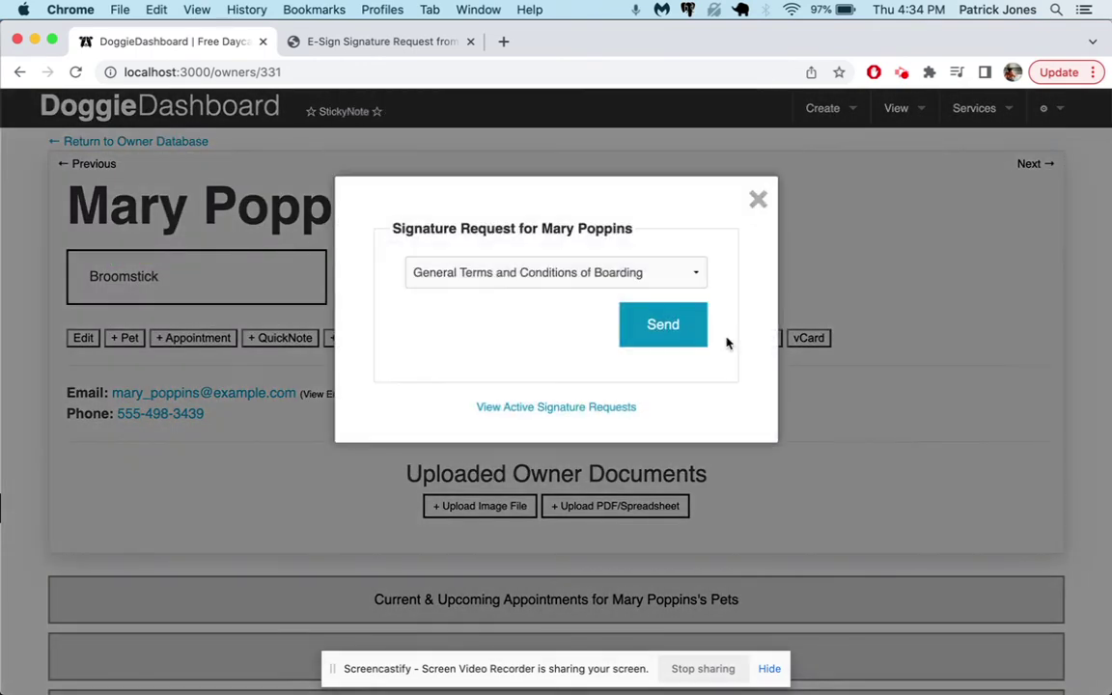
click(557, 407)
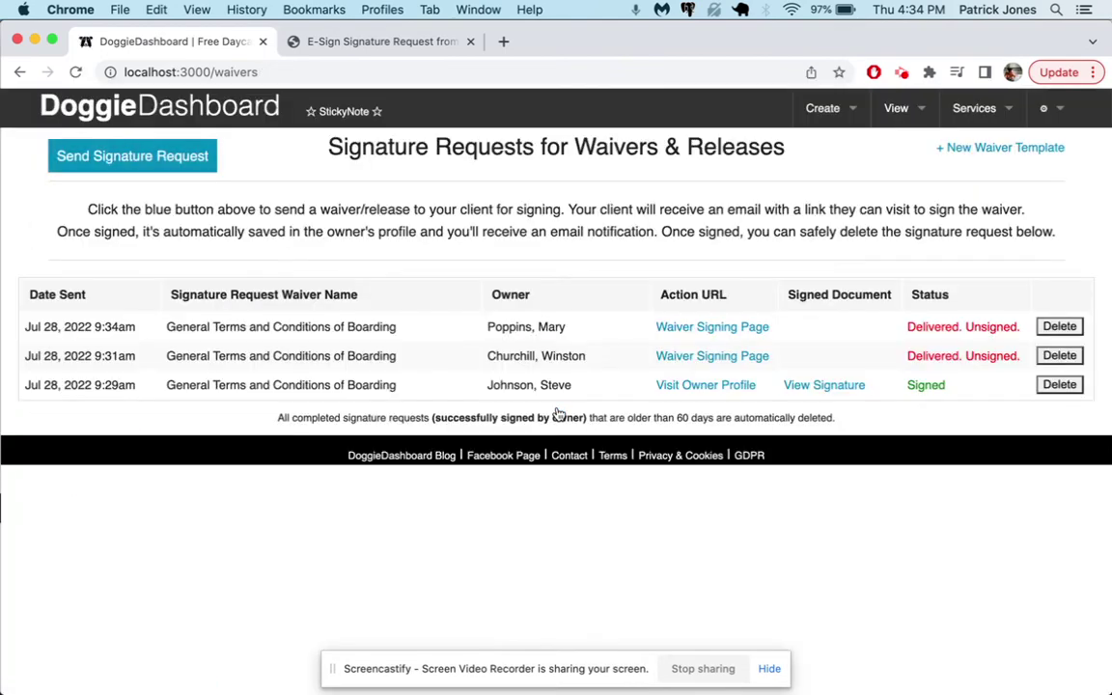
drag(568, 330, 490, 327)
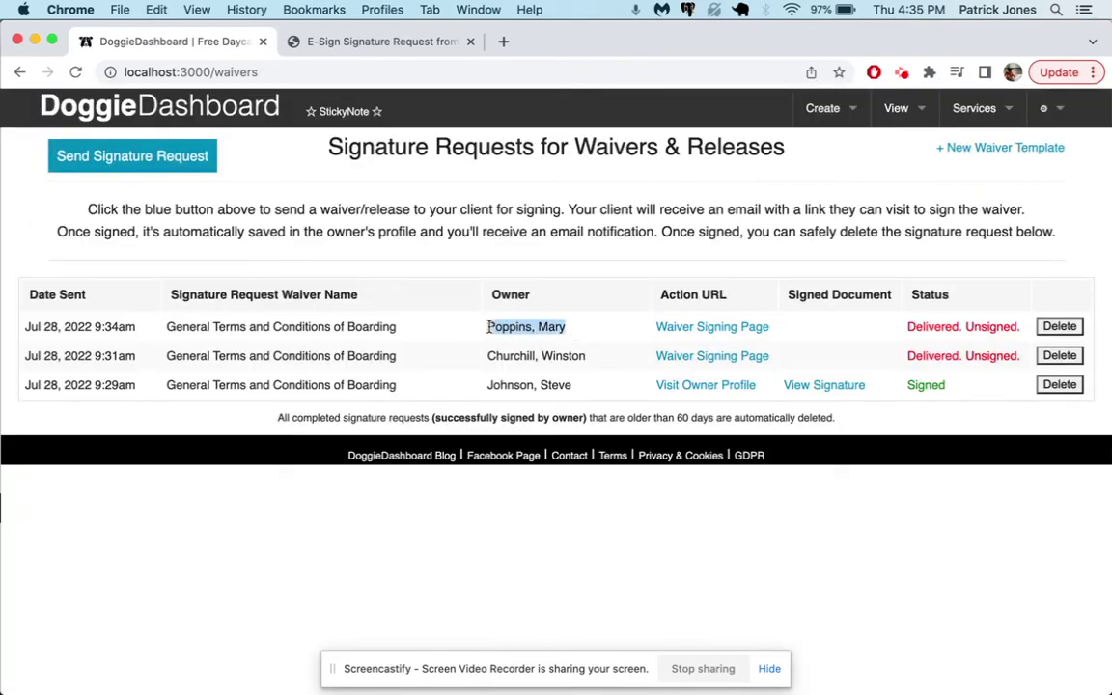
- Open the waiver signing page from the client's e-mail and draw her signature
click(337, 40)
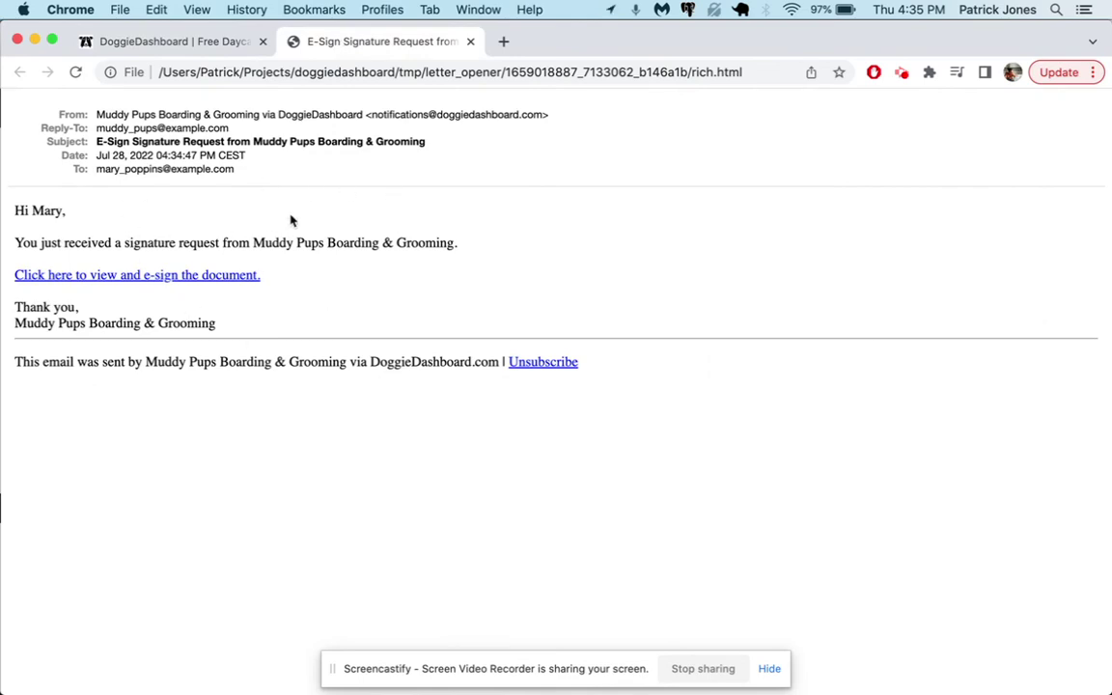
click(168, 281)
scroll(273, 331, down, 20)
mouse_move(117, 370)
mouse_down()
mouse_move(150, 292)
mouse_move(214, 368)
mouse_up()
mouse_move(248, 280)
mouse_down()
mouse_move(260, 365)
mouse_move(262, 263)
mouse_move(233, 333)
mouse_up()
scroll(270, 404, down, 2)
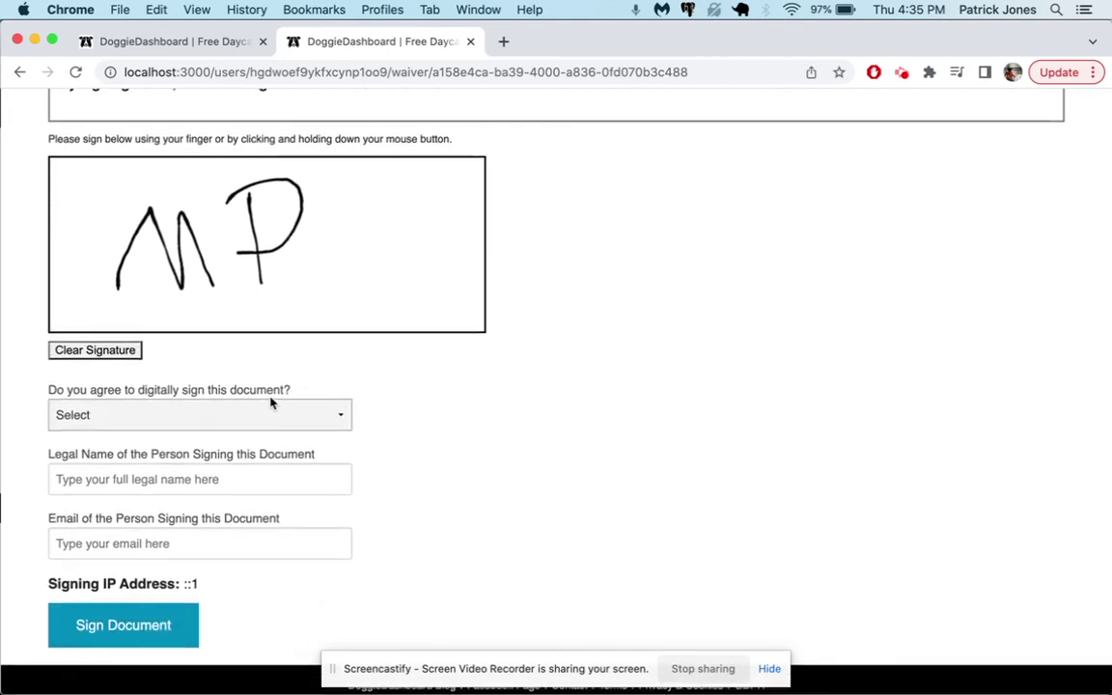
- Agree to sign digitally, enter the signer's legal name and e-mail, and submit the document
click(193, 416)
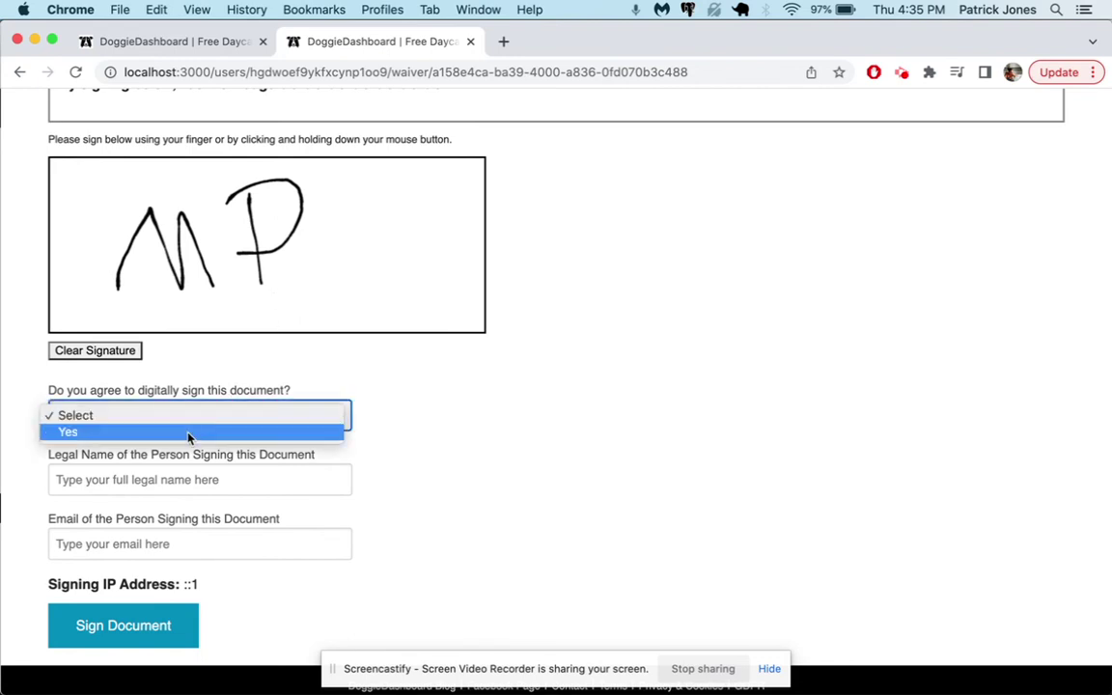
click(188, 433)
click(155, 482)
text(Mary P)
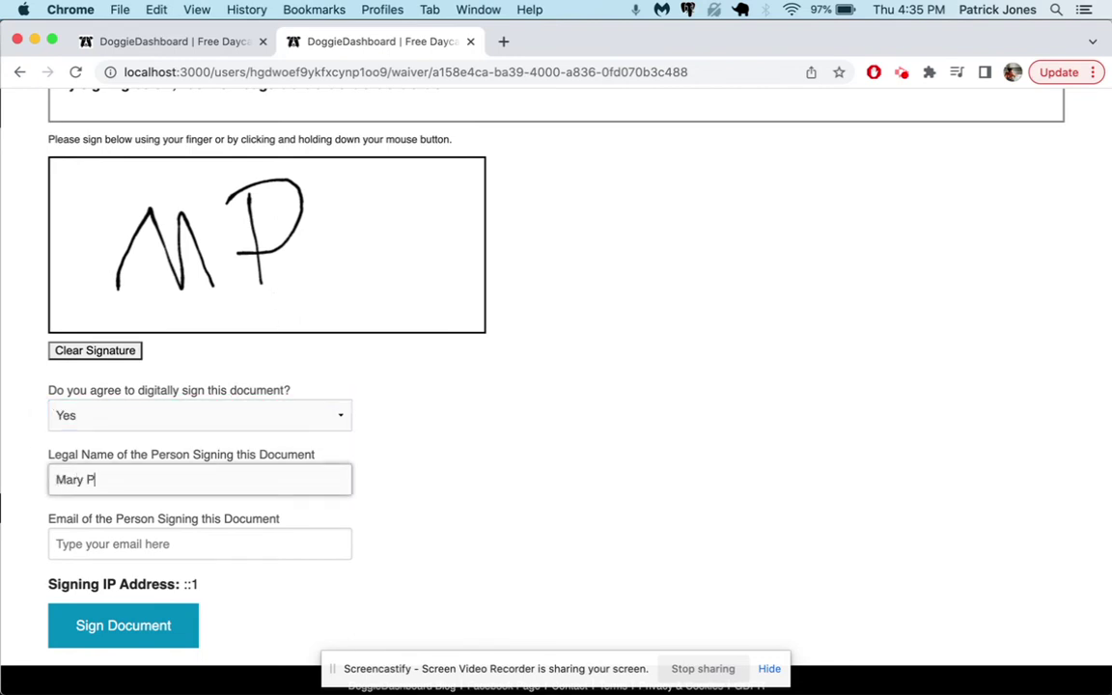
text(ins)
click(200, 543)
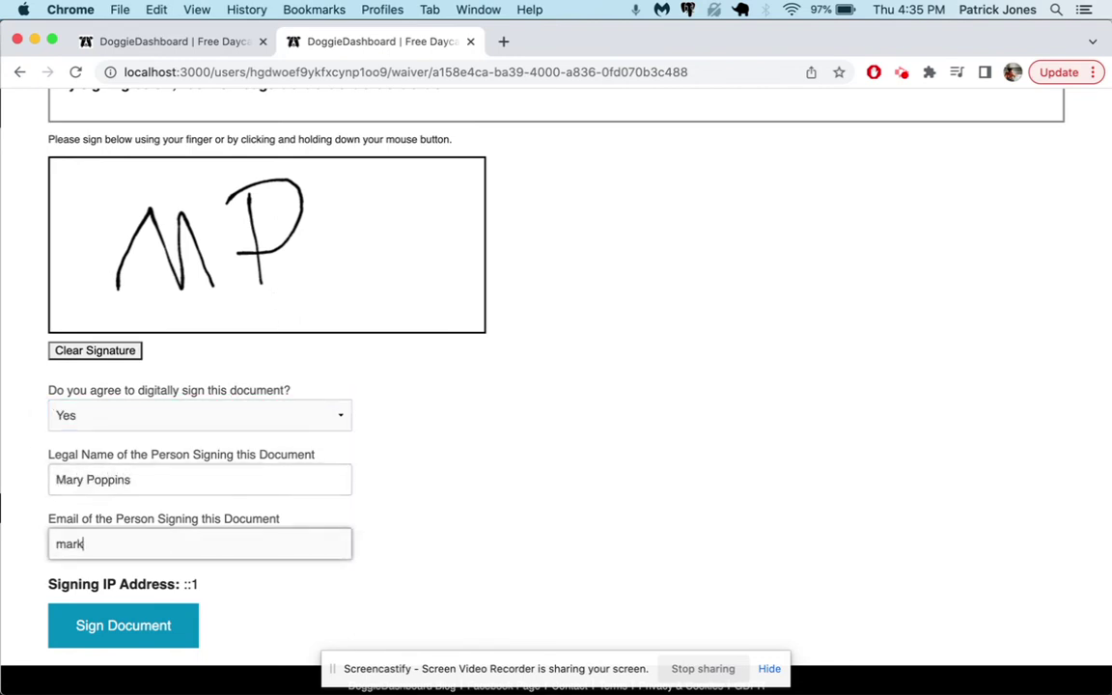
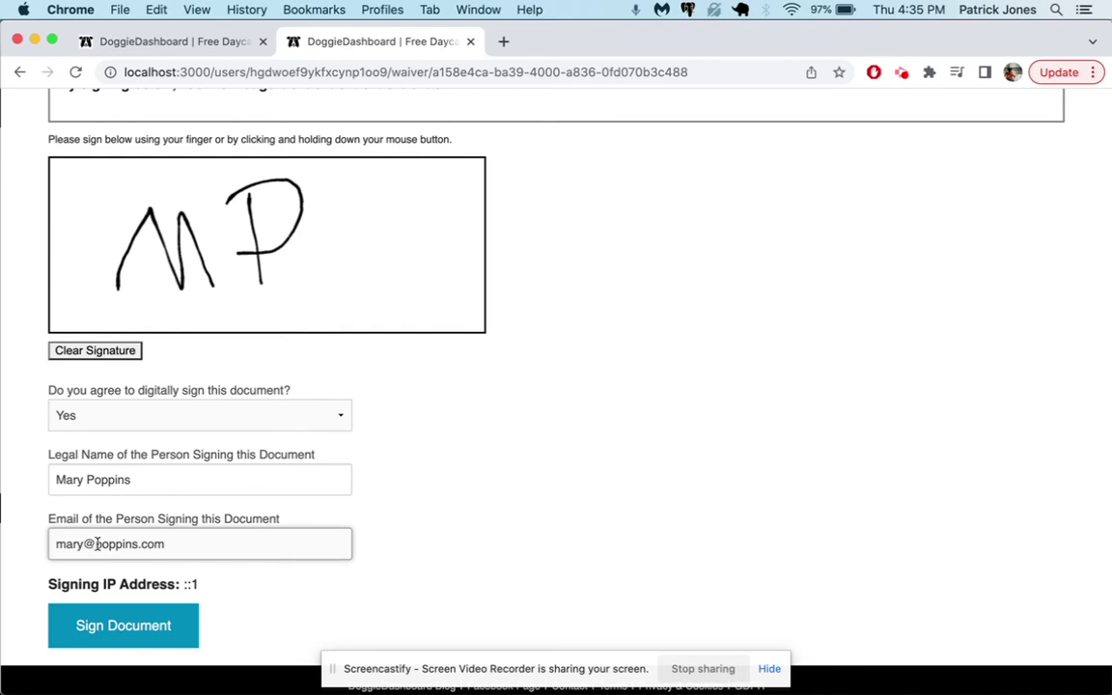
text(_poppins)
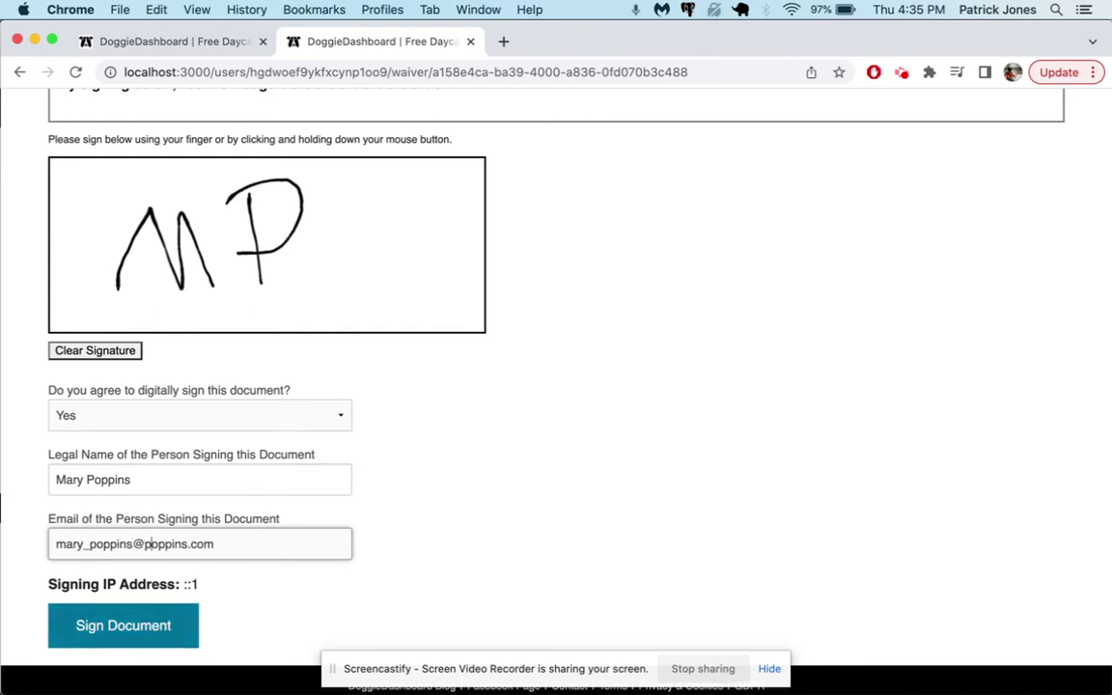
key(super+shift+Right)
text(mexample)
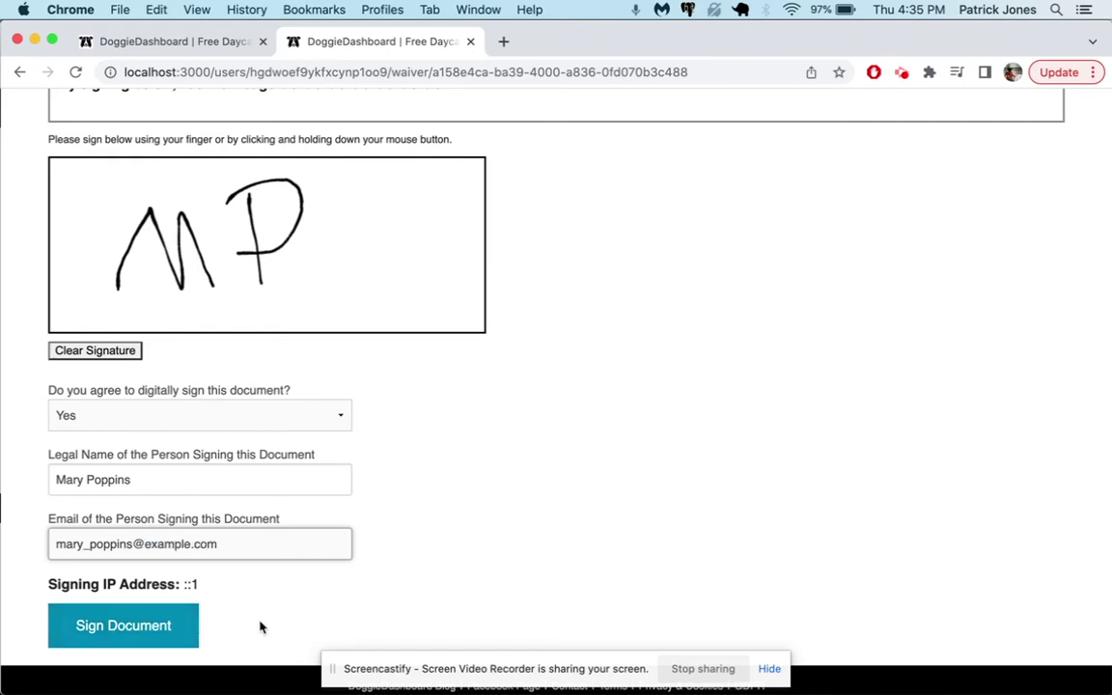
click(174, 625)
scroll(411, 405, down, 1)
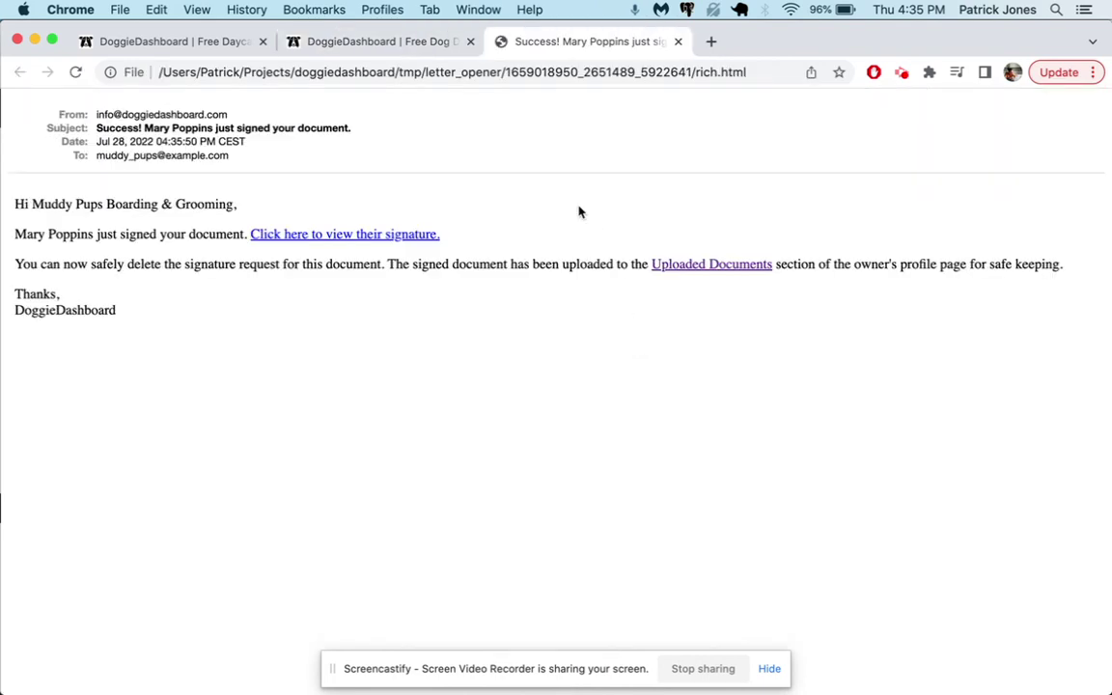
drag(14, 181, 251, 206)
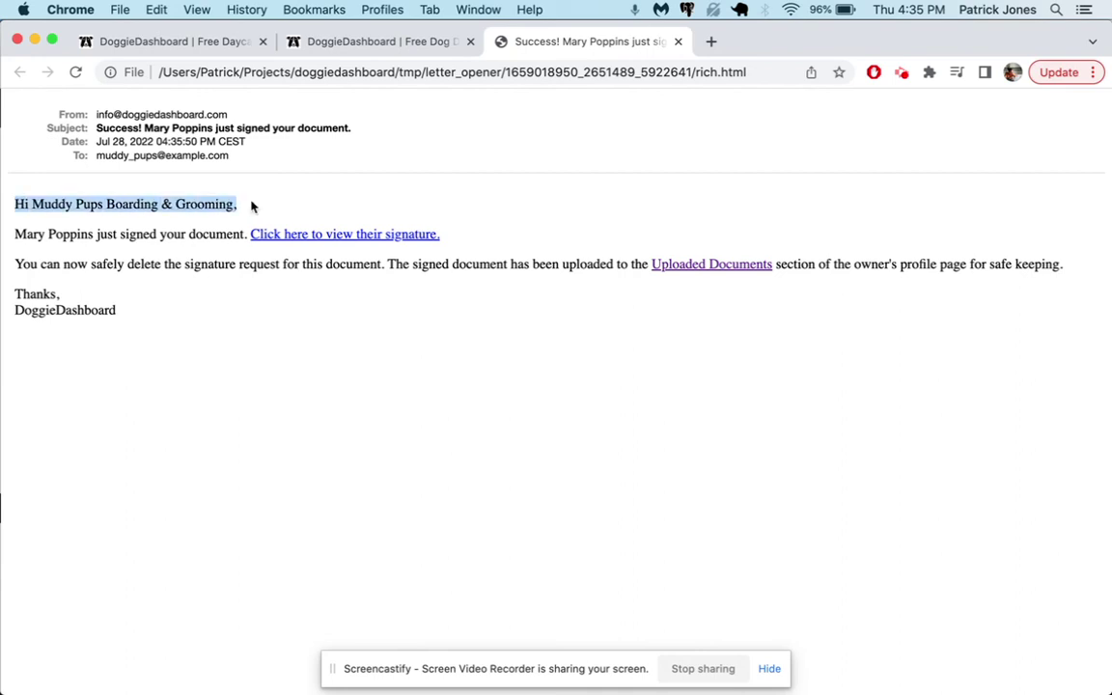
click(511, 39)
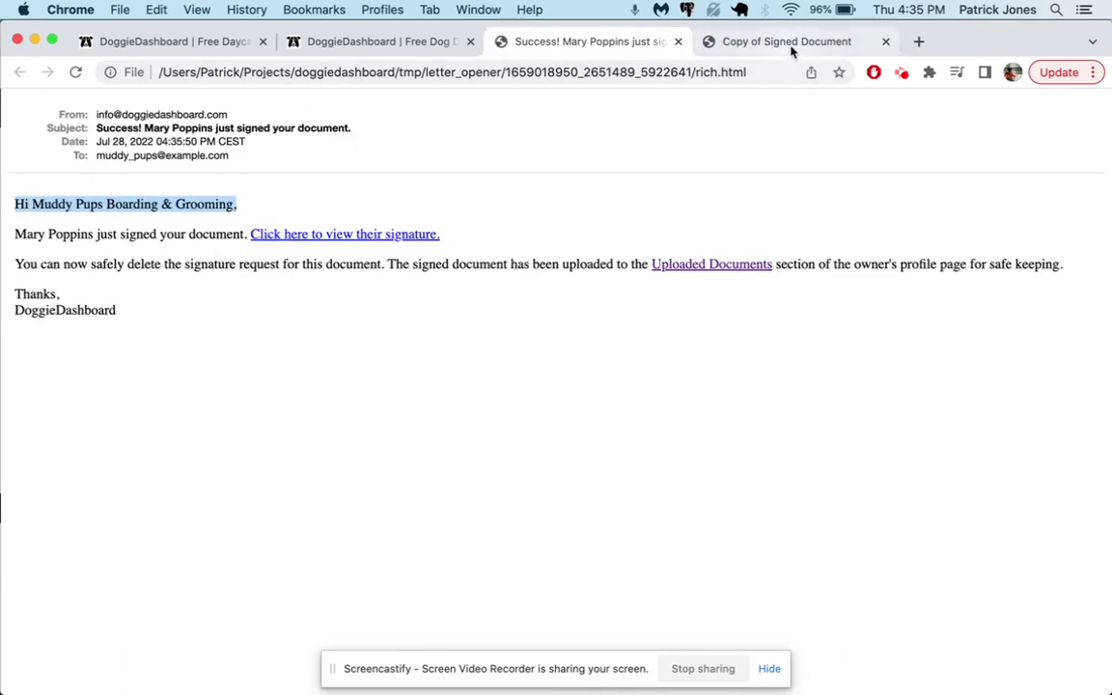
click(787, 43)
drag(17, 205, 161, 318)
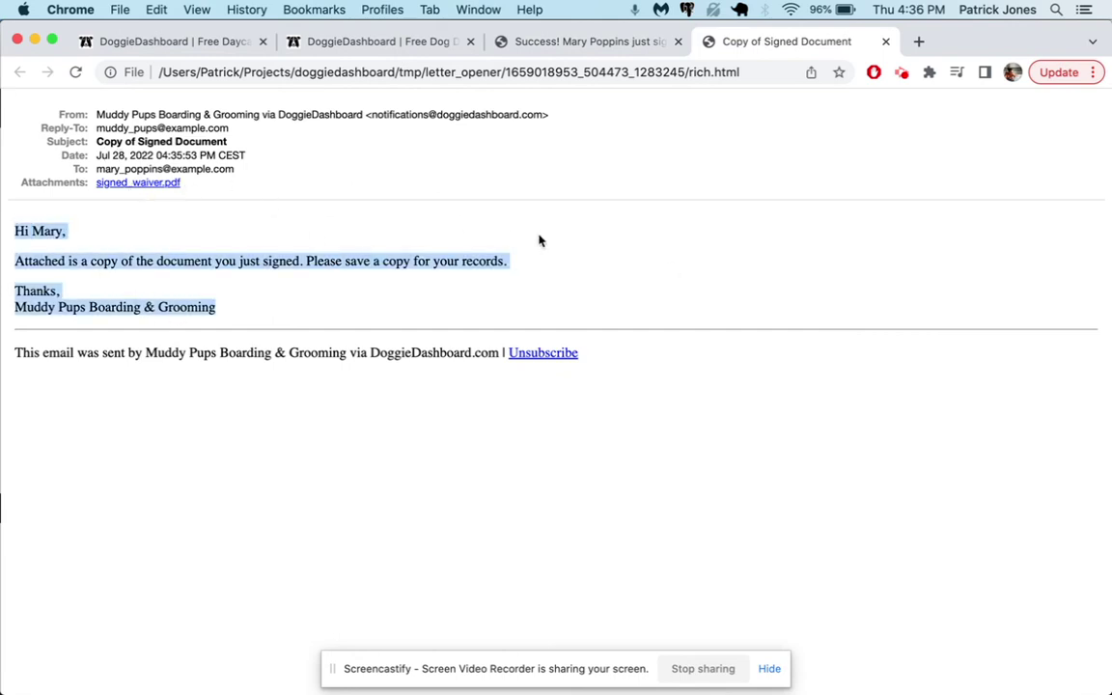
click(886, 42)
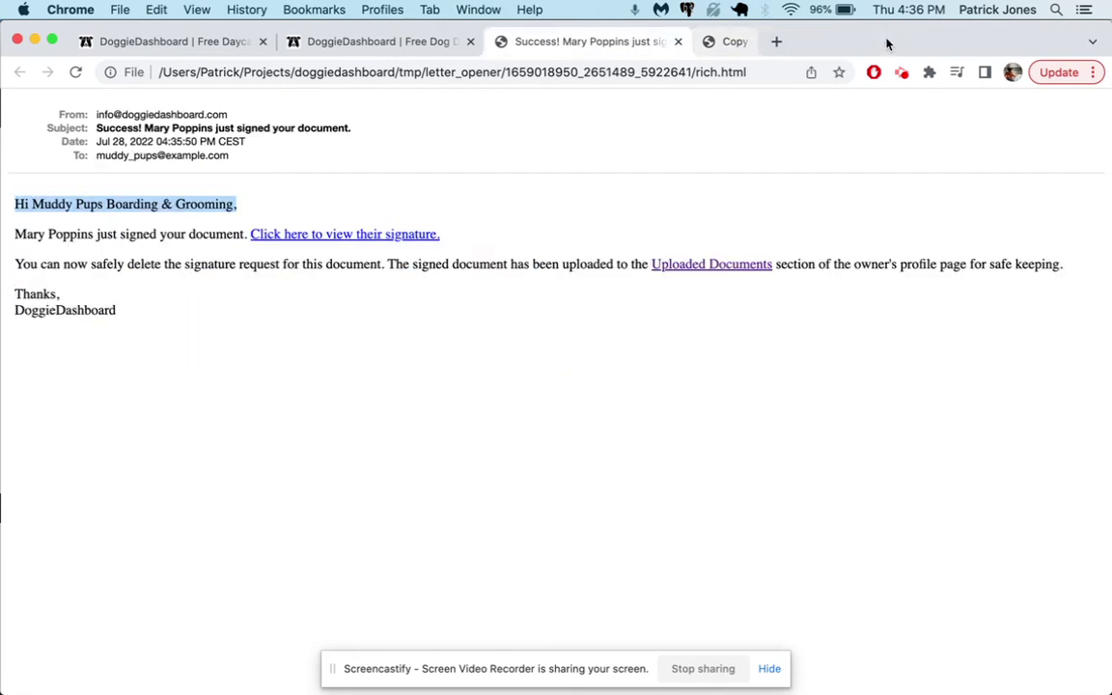
click(672, 42)
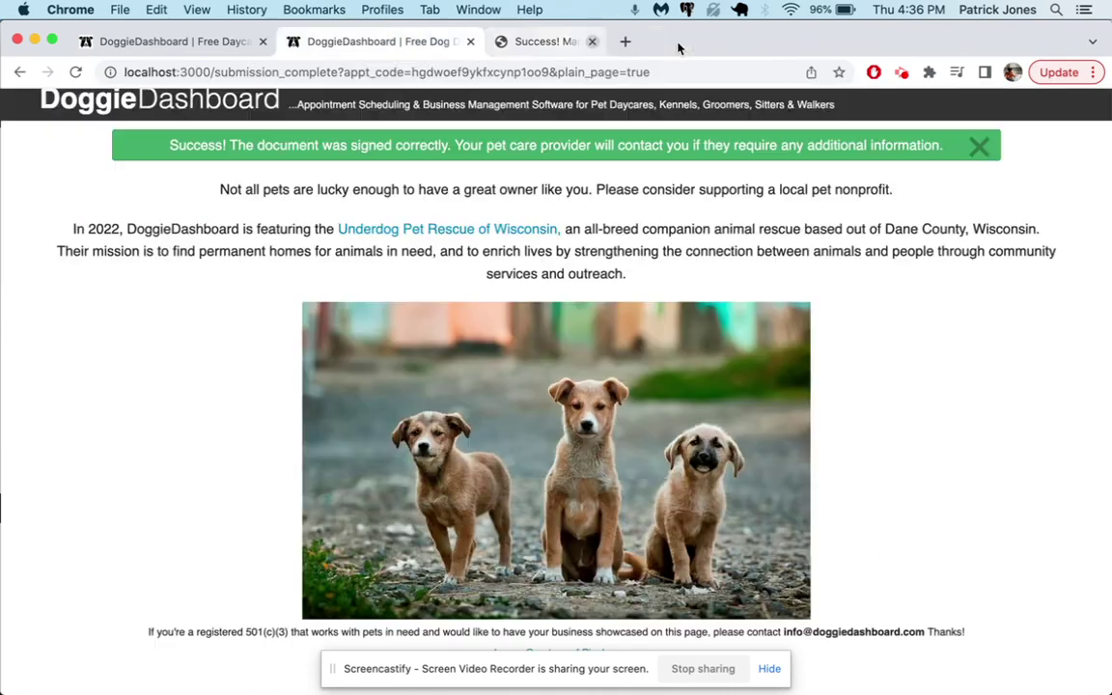
- From the home dashboard's notification inbox, act on the signed-waiver notification and review the signed PDF
click(232, 103)
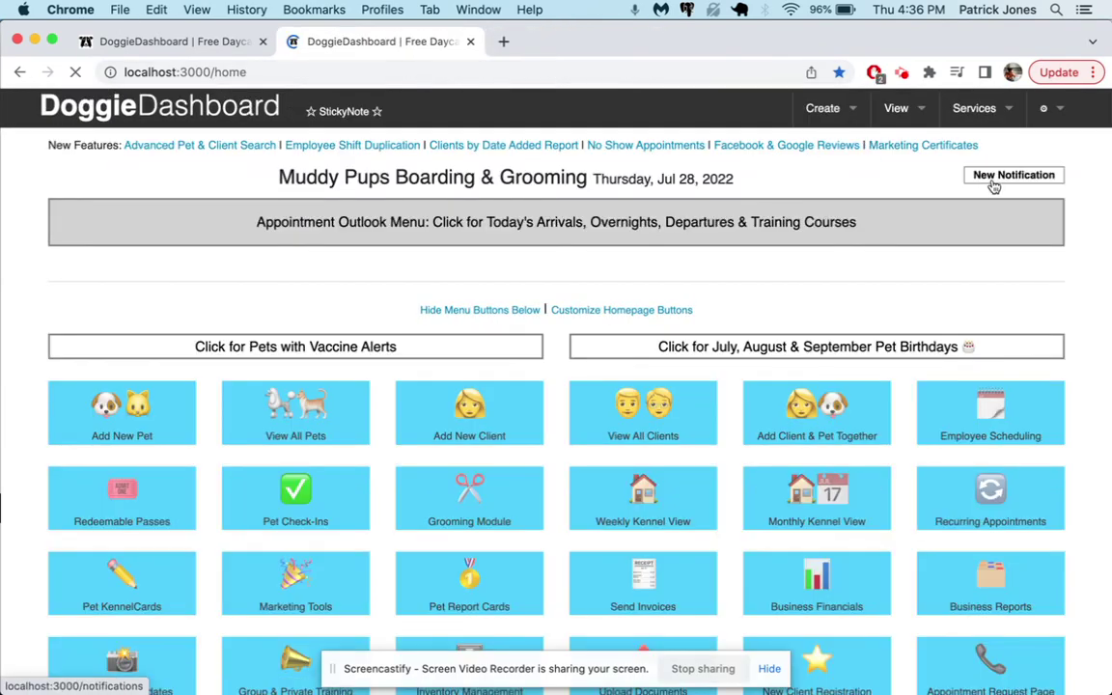
click(995, 184)
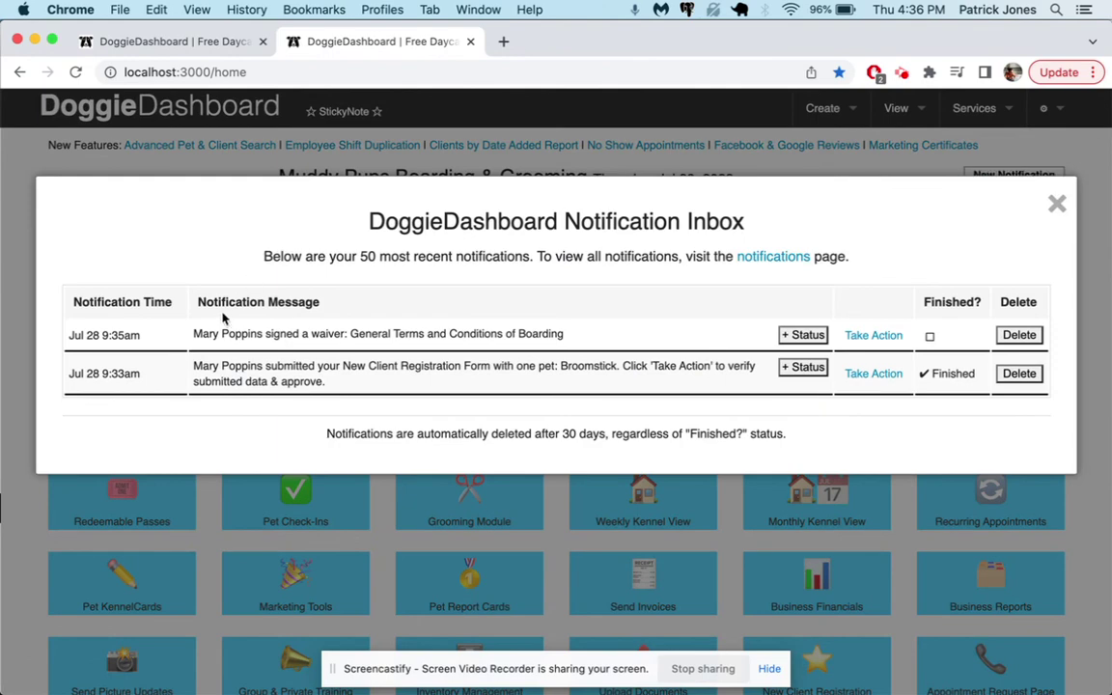
drag(195, 329, 396, 333)
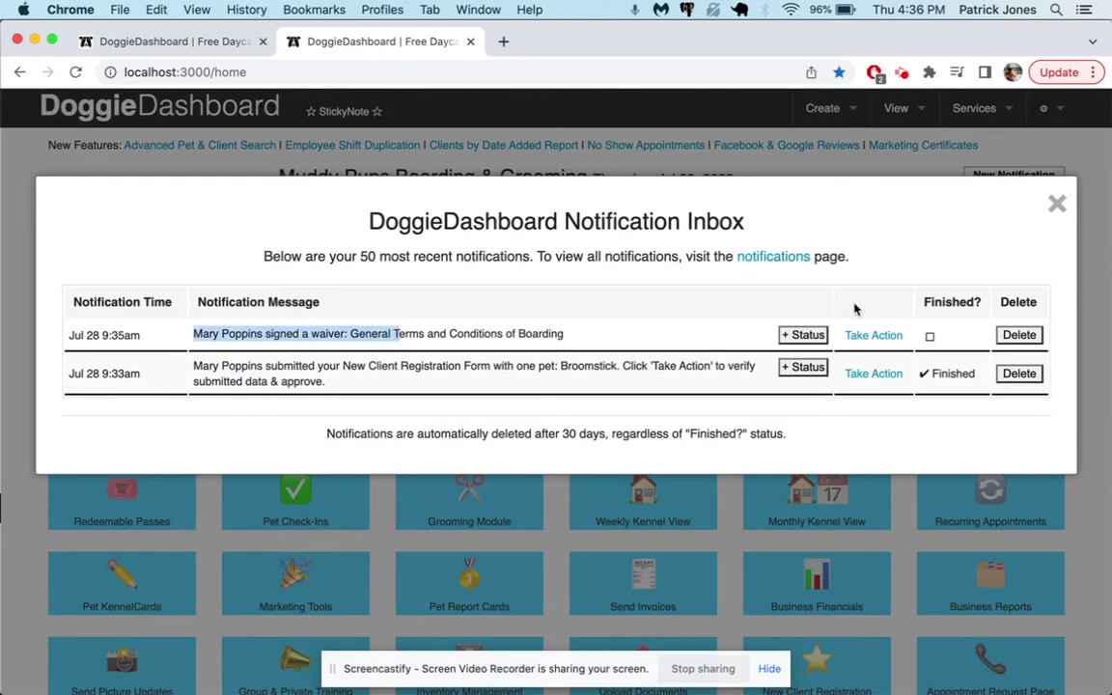
click(874, 336)
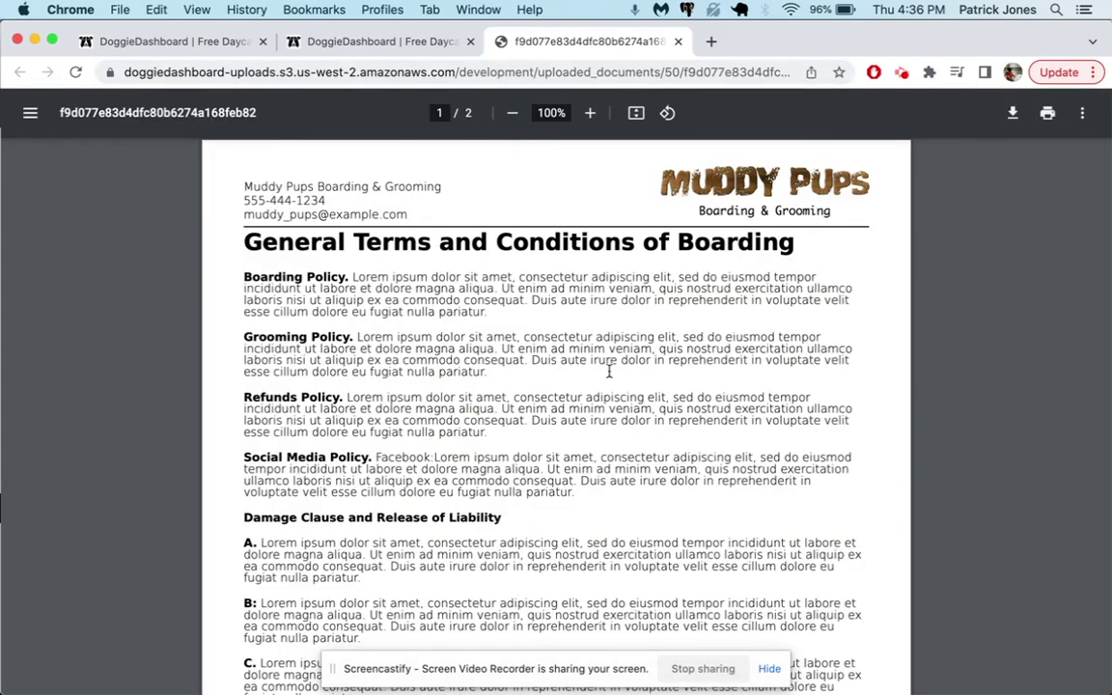
scroll(608, 404, down, 5)
scroll(608, 404, down, 10)
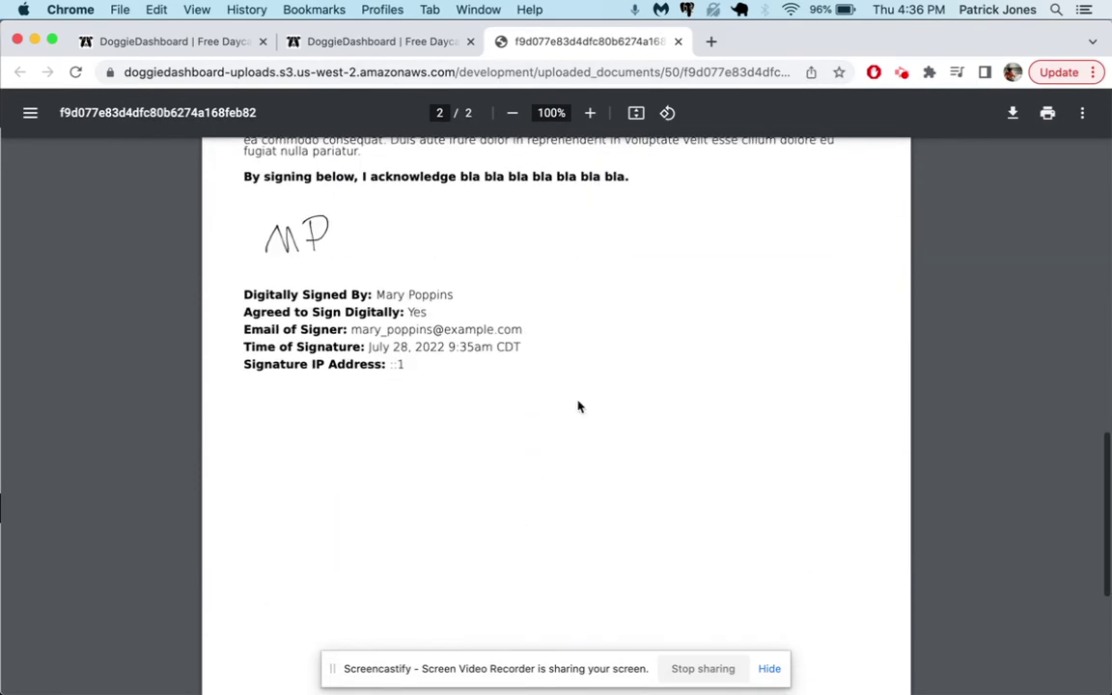
- Close the PDF, view the signed waiver in the client's profile, and return to the requests list
click(678, 42)
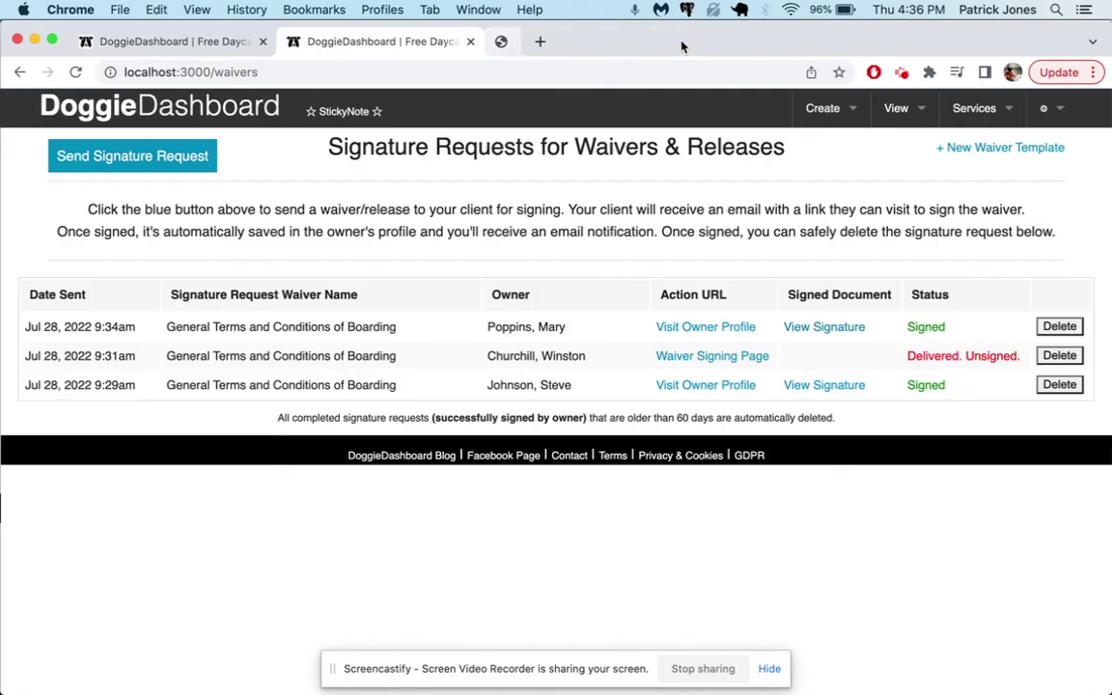
click(704, 328)
click(534, 44)
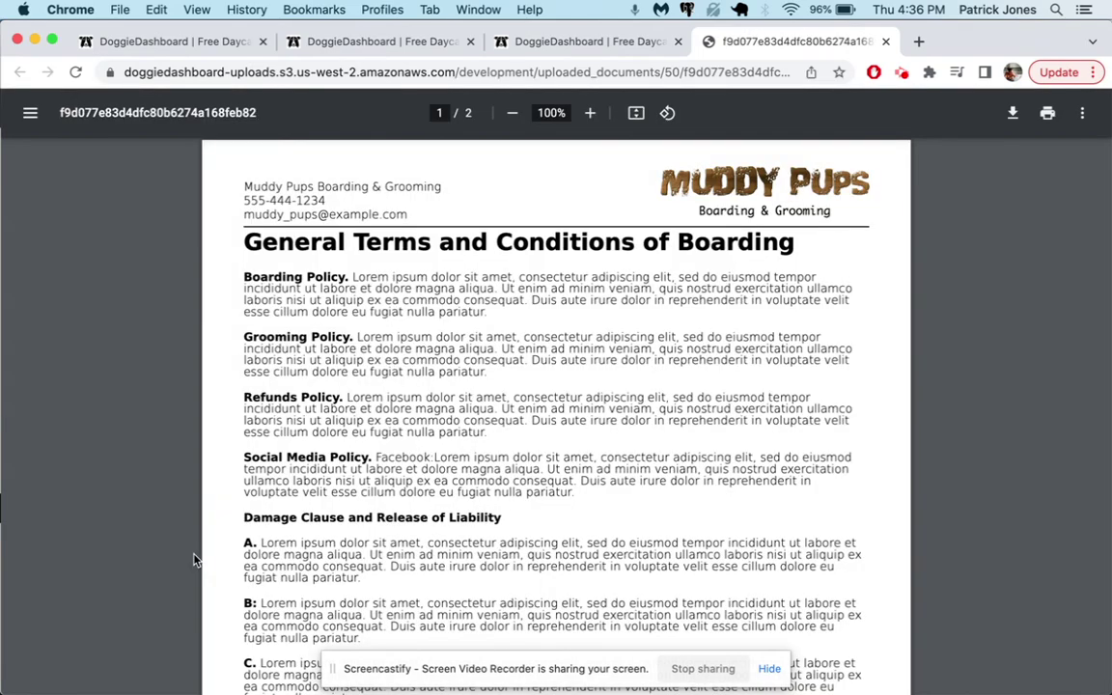
scroll(537, 393, down, 15)
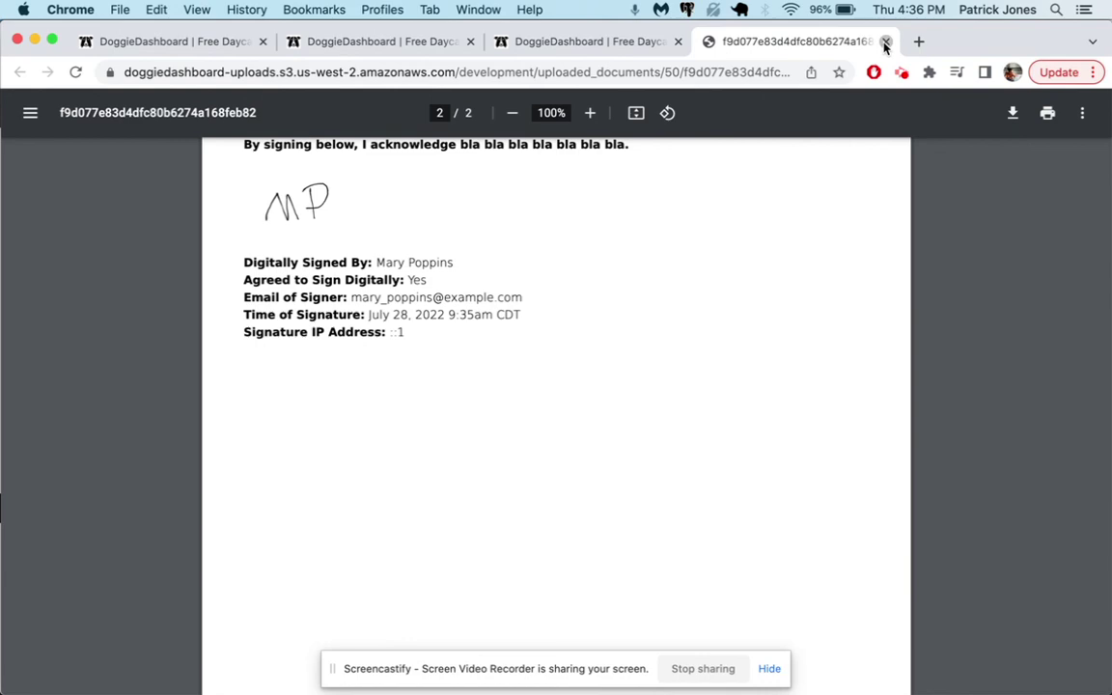
click(885, 41)
click(436, 45)
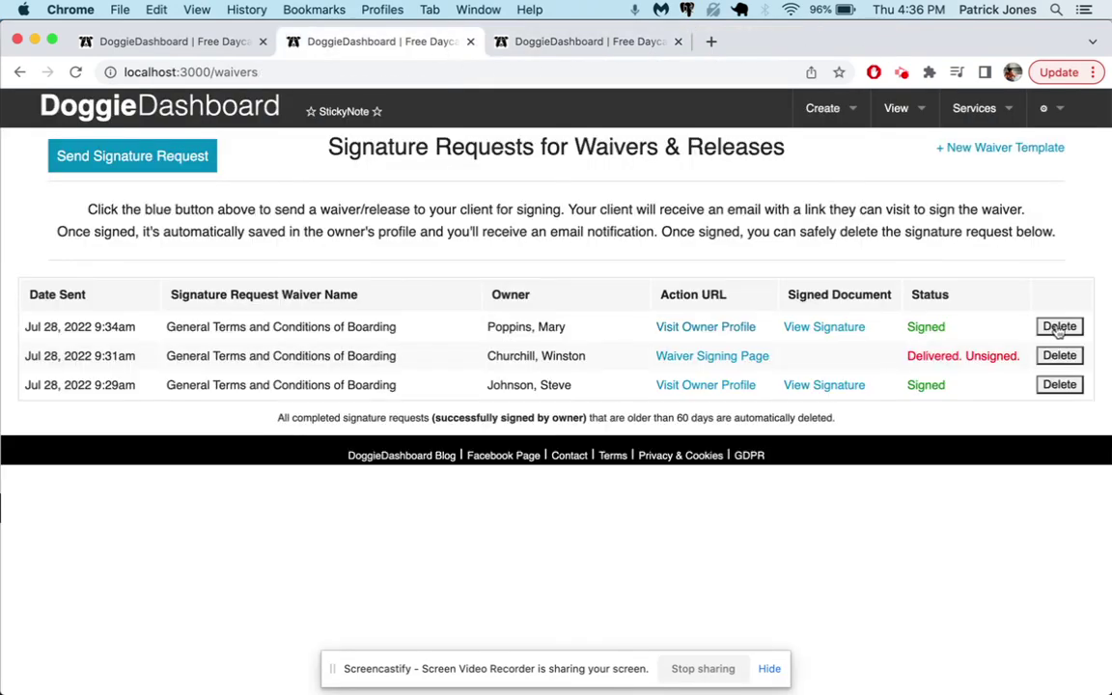
- Delete the client's signed waiver request, then reload her profile to confirm the document remains
click(1059, 328)
click(712, 240)
click(623, 42)
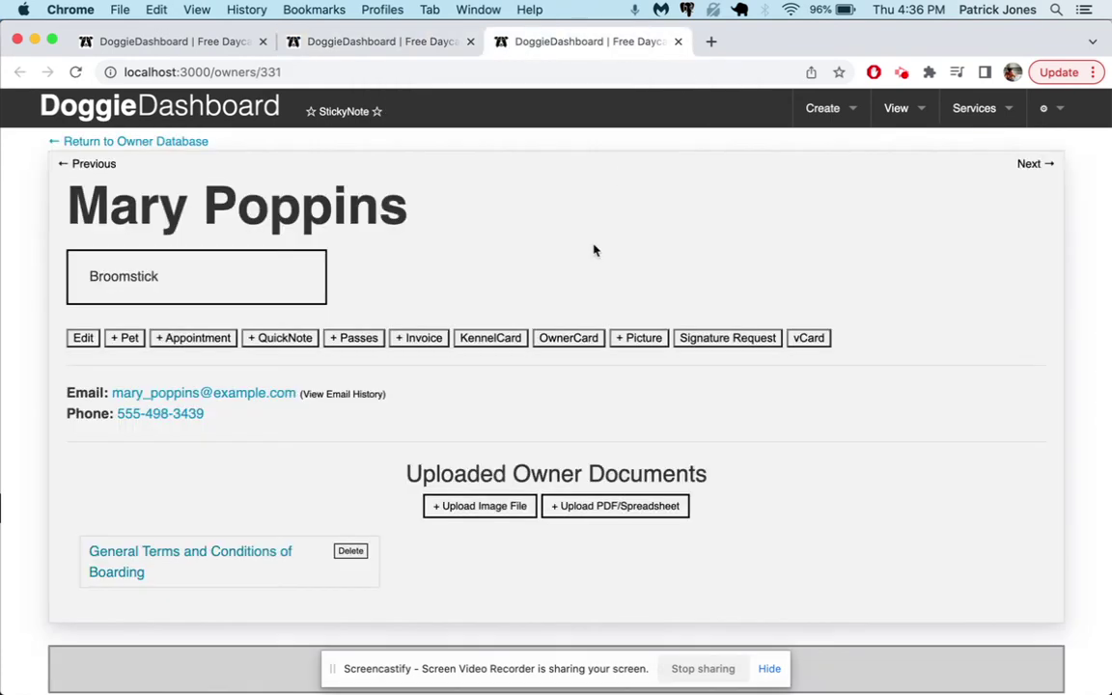
key(super+r)
click(678, 42)
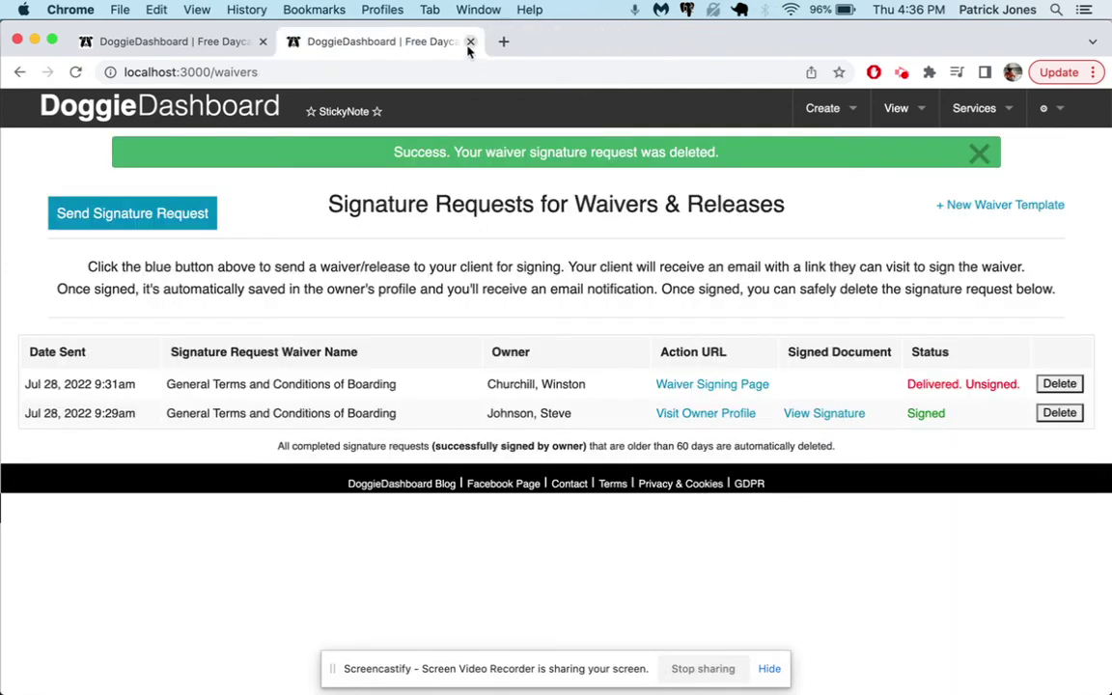